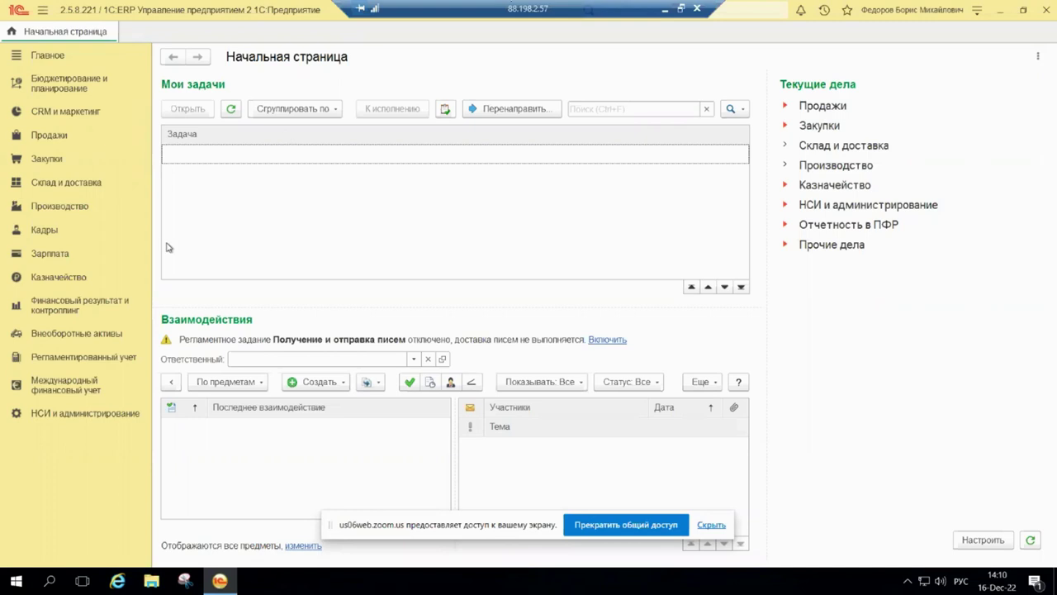
Open the Склады и магазины directory and review the card of the Вебинар warehouse group
{"action": "left_click", "coordinate": [71, 415]}
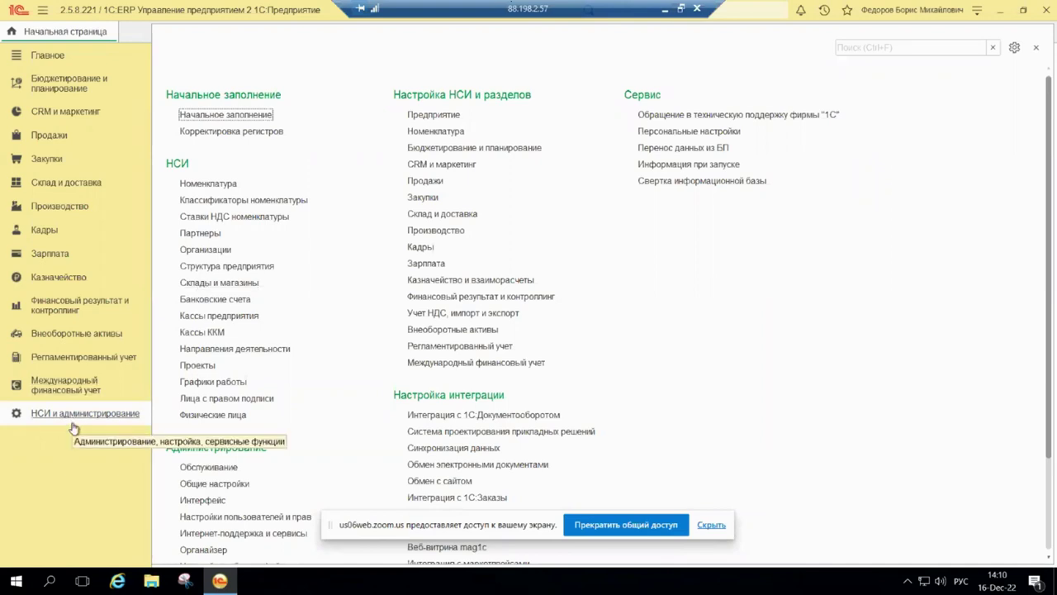
{"action": "left_click", "coordinate": [223, 283]}
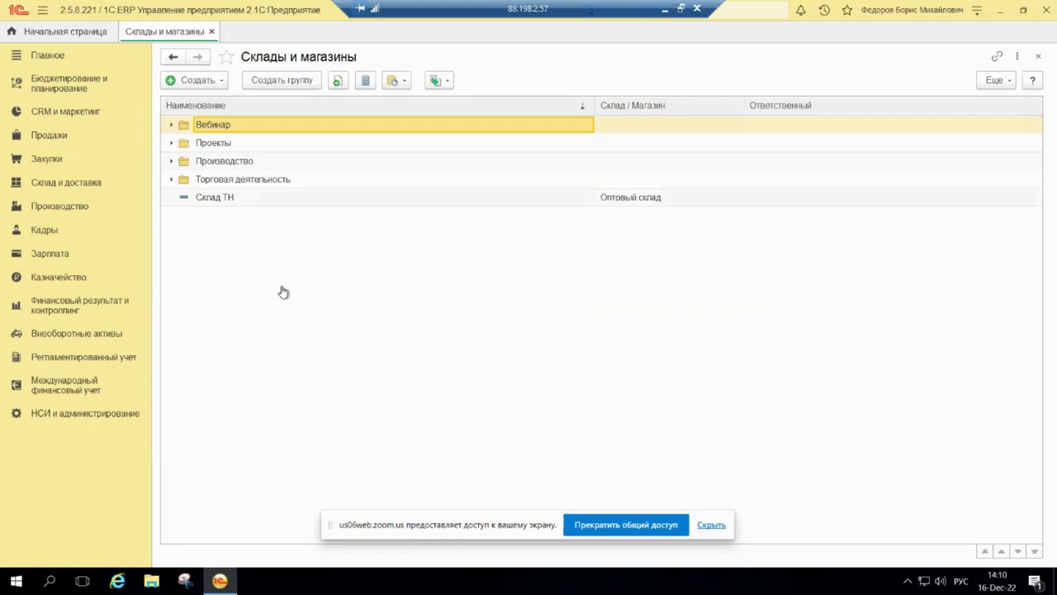
{"action": "left_click", "coordinate": [172, 124]}
{"action": "left_click", "coordinate": [171, 123]}
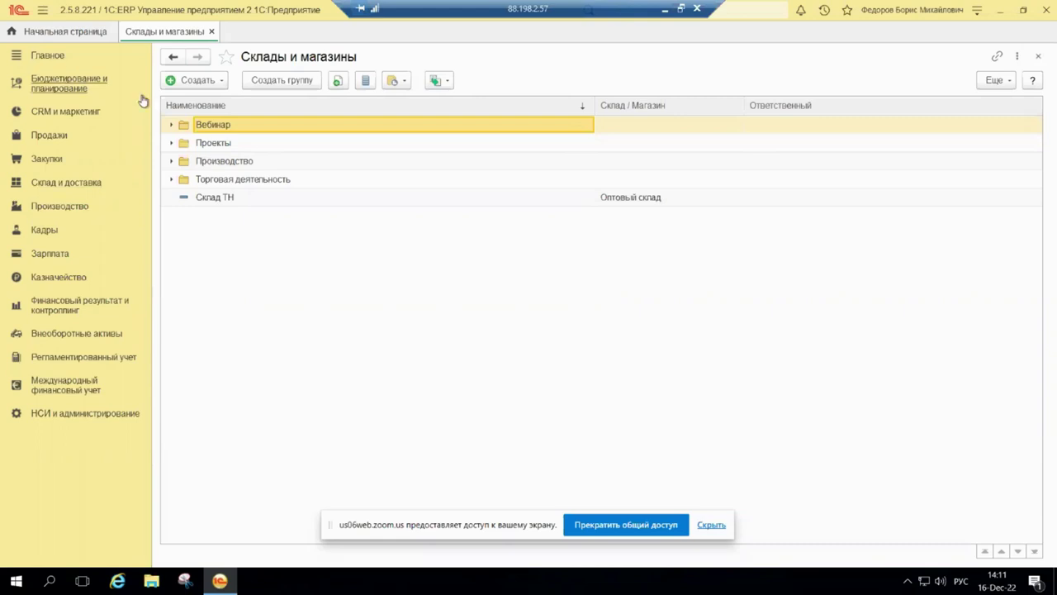
{"action": "right_click", "coordinate": [179, 129]}
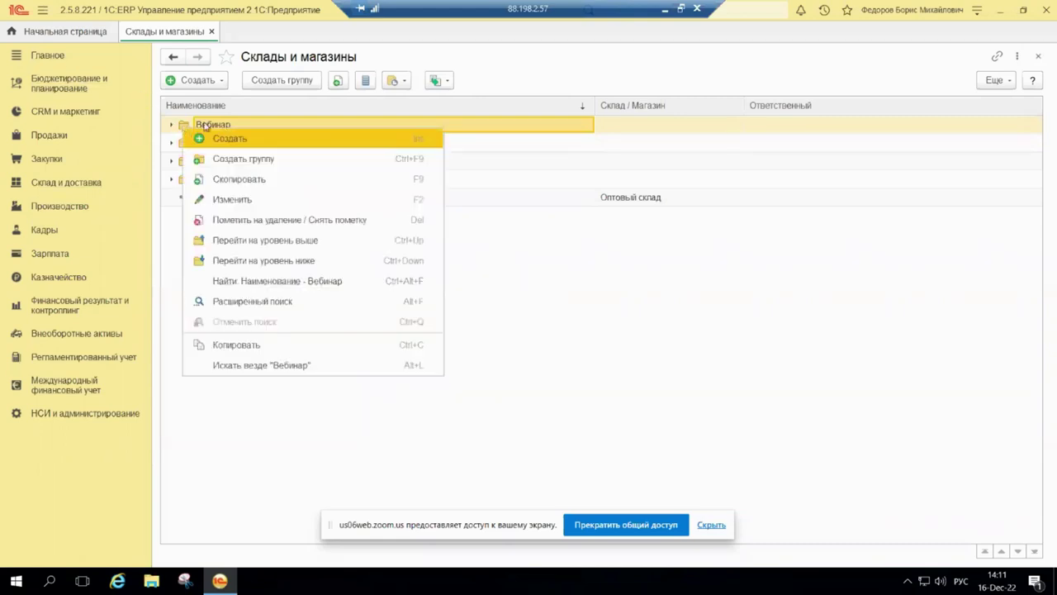
{"action": "left_click", "coordinate": [235, 203]}
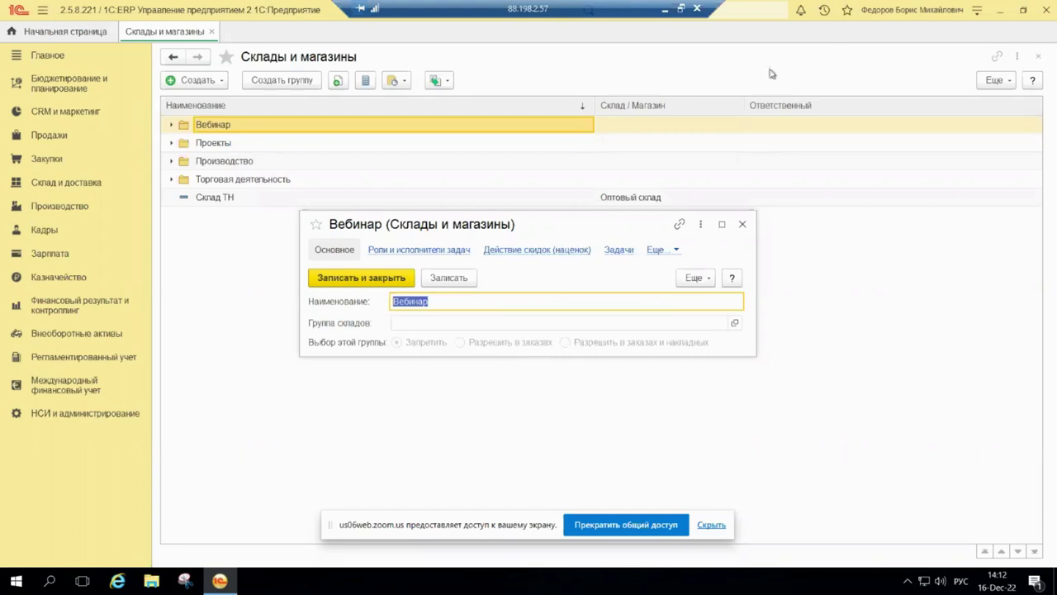
{"action": "left_click", "coordinate": [740, 223]}
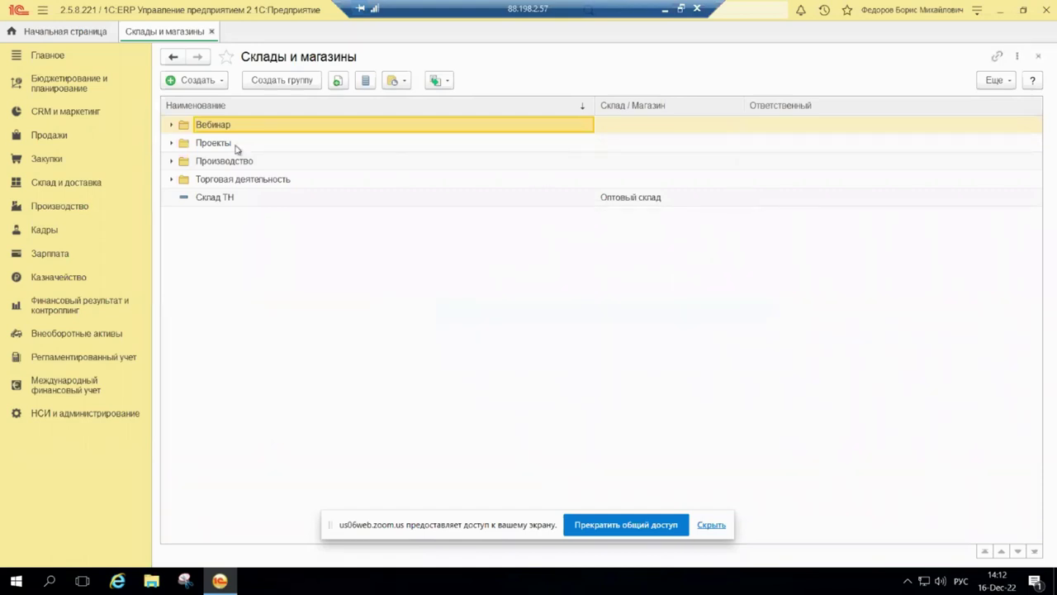
Expand the Вебинар group and open the card of the Основной склад warehouse
{"action": "left_click", "coordinate": [172, 126]}
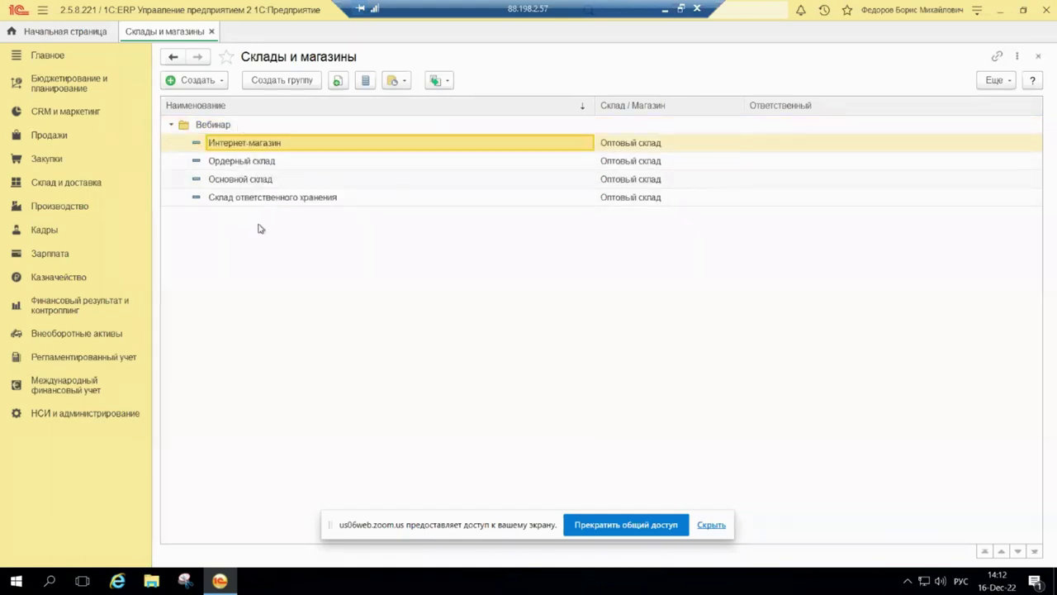
{"action": "left_click", "coordinate": [232, 181]}
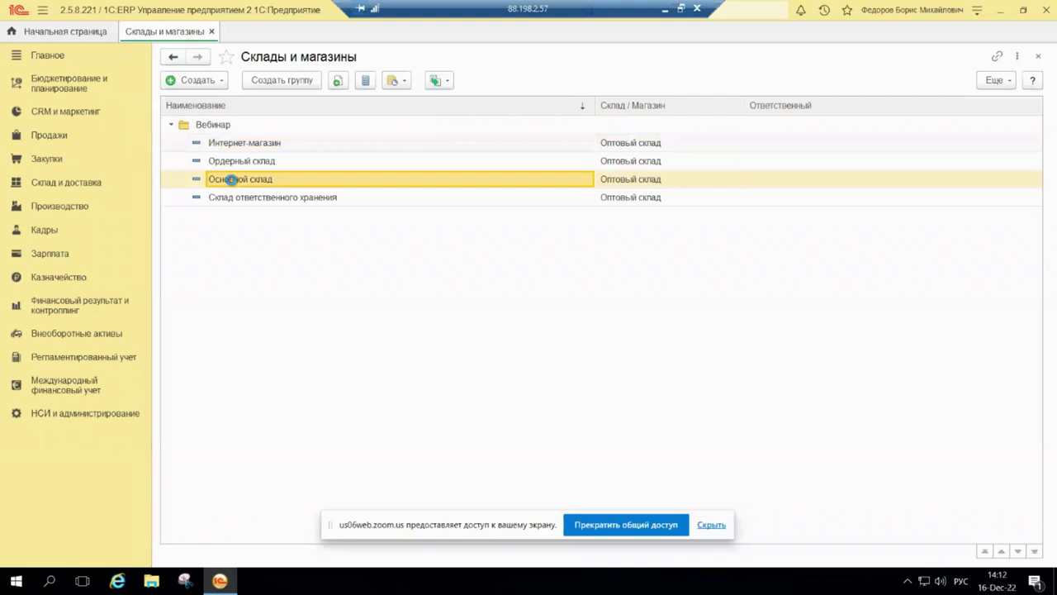
{"action": "double_click", "coordinate": [232, 180]}
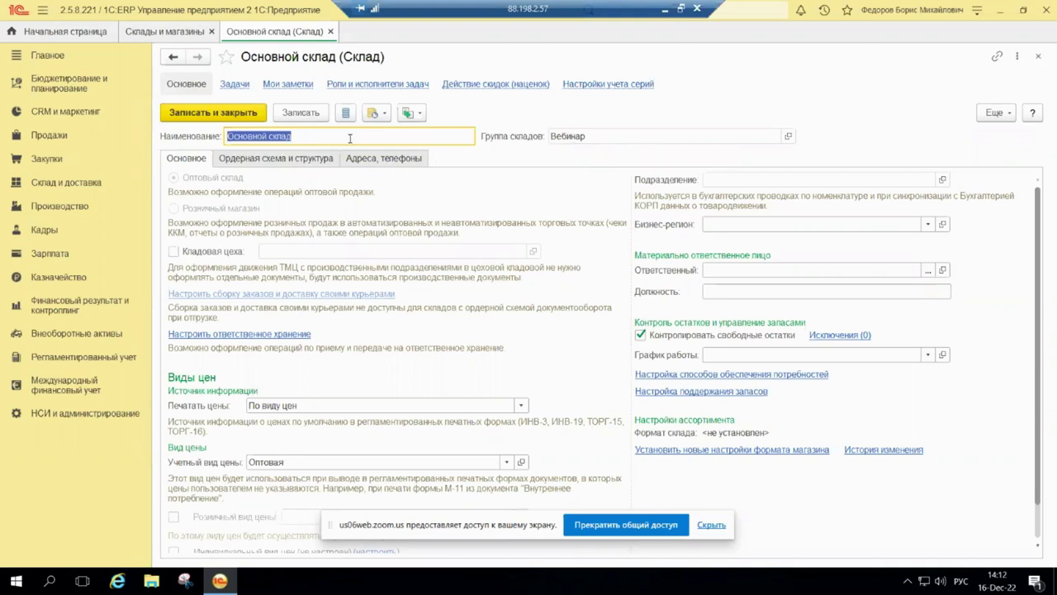
Allow editing of the locked attributes of Основной склад, and close its card without saving
{"action": "left_click", "coordinate": [1006, 113]}
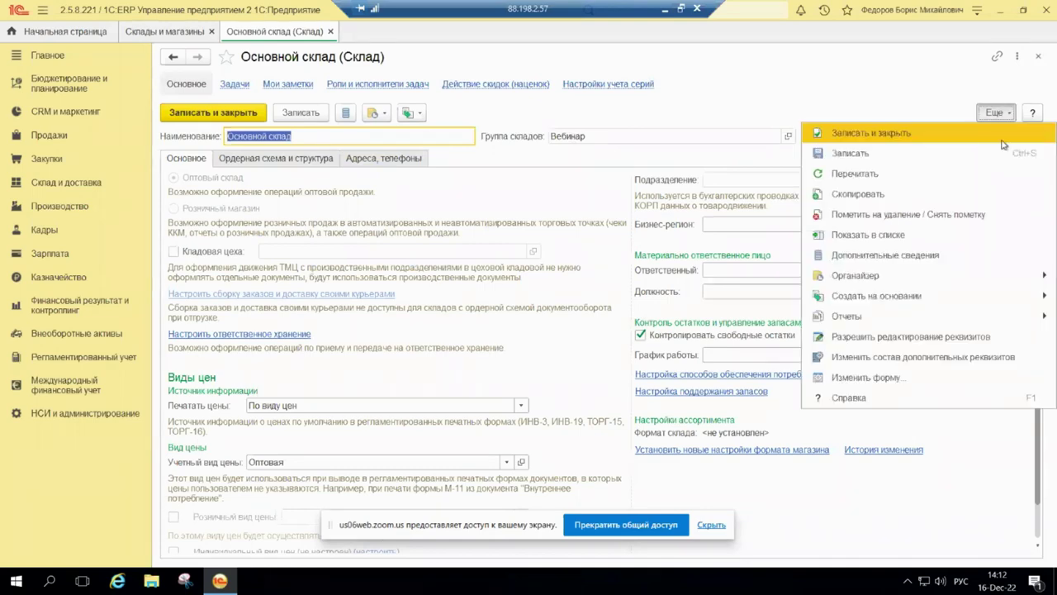
{"action": "left_click", "coordinate": [909, 337]}
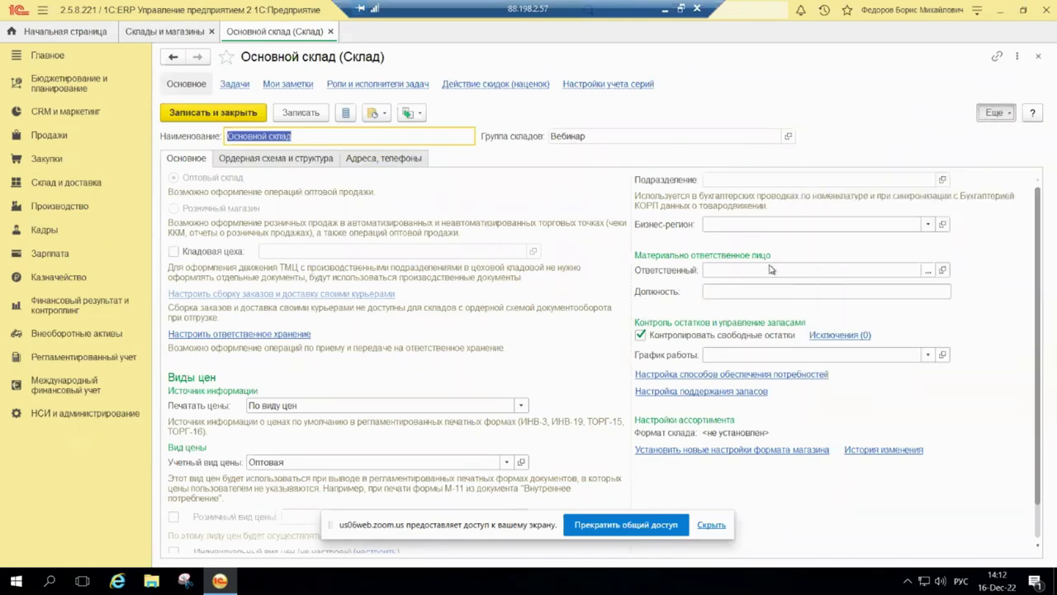
{"action": "left_click", "coordinate": [364, 52]}
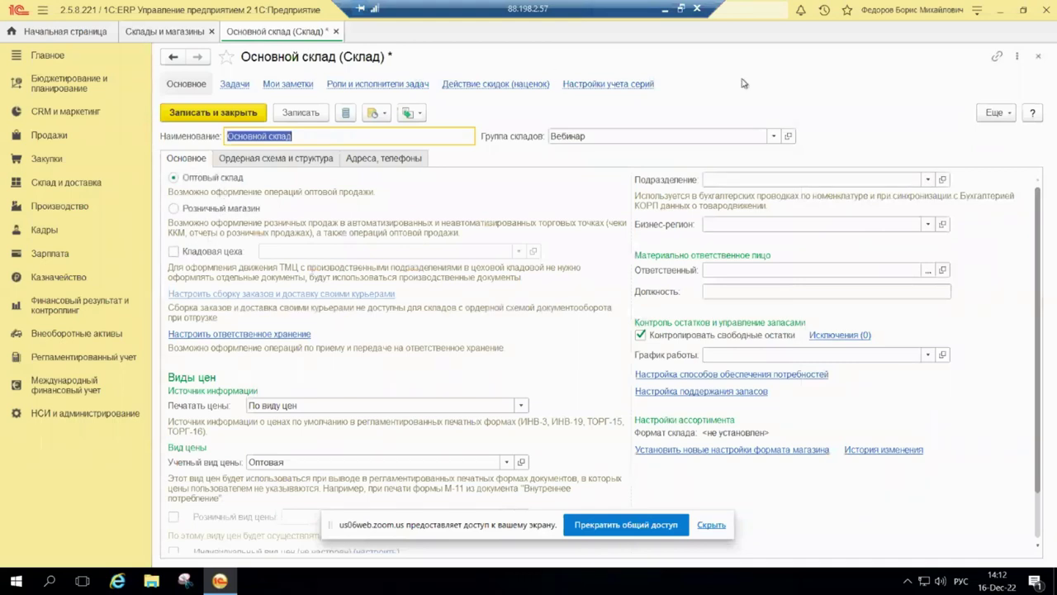
{"action": "left_click", "coordinate": [1038, 56]}
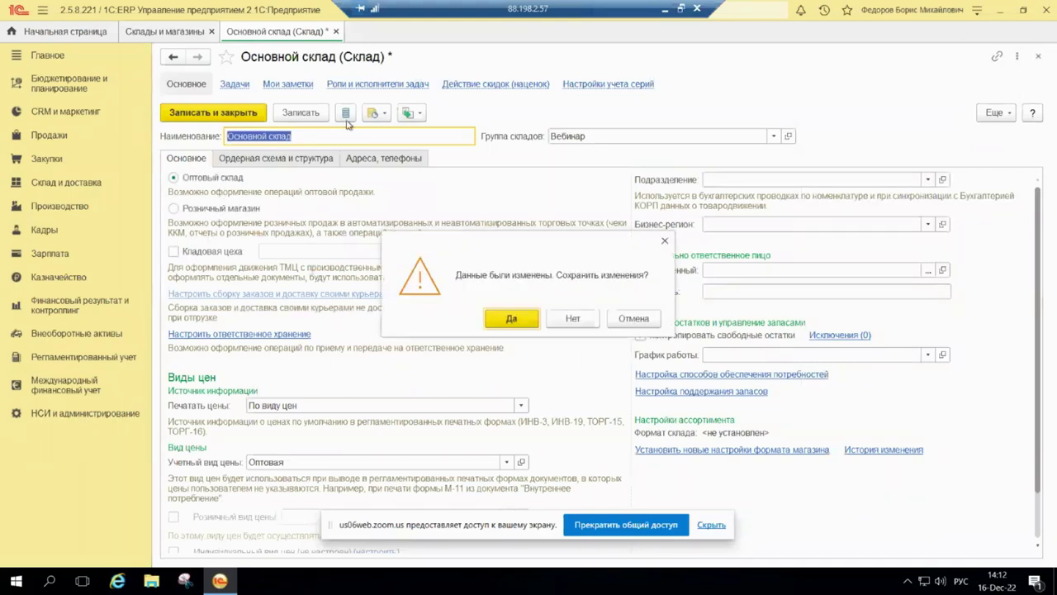
{"action": "left_click", "coordinate": [555, 317]}
Start a new wholesale warehouse in the Вебинар group and switch its type to Розничный магазин
{"action": "left_click", "coordinate": [208, 82]}
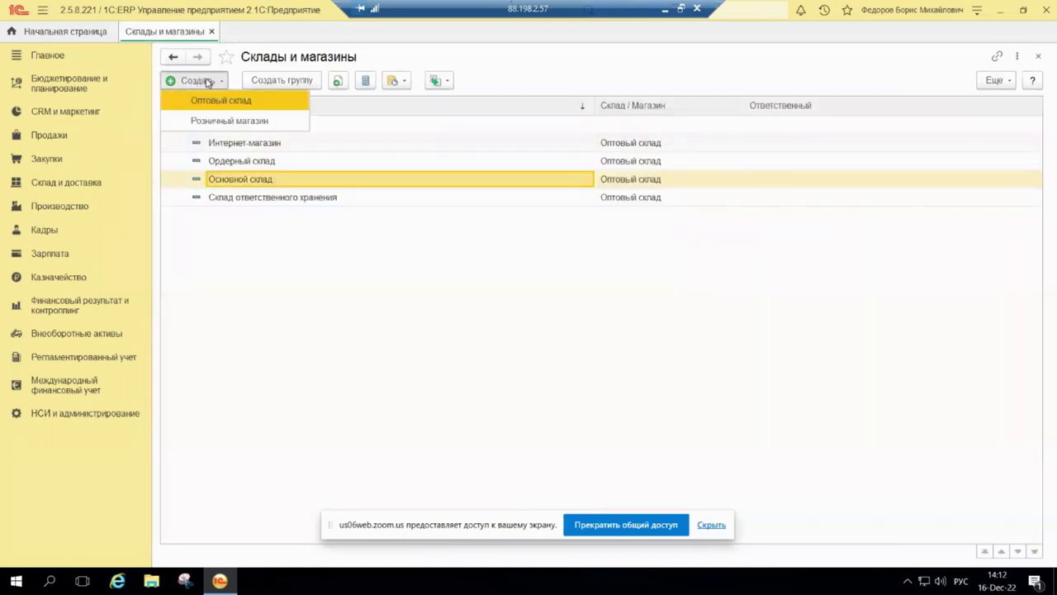
{"action": "left_click", "coordinate": [227, 101]}
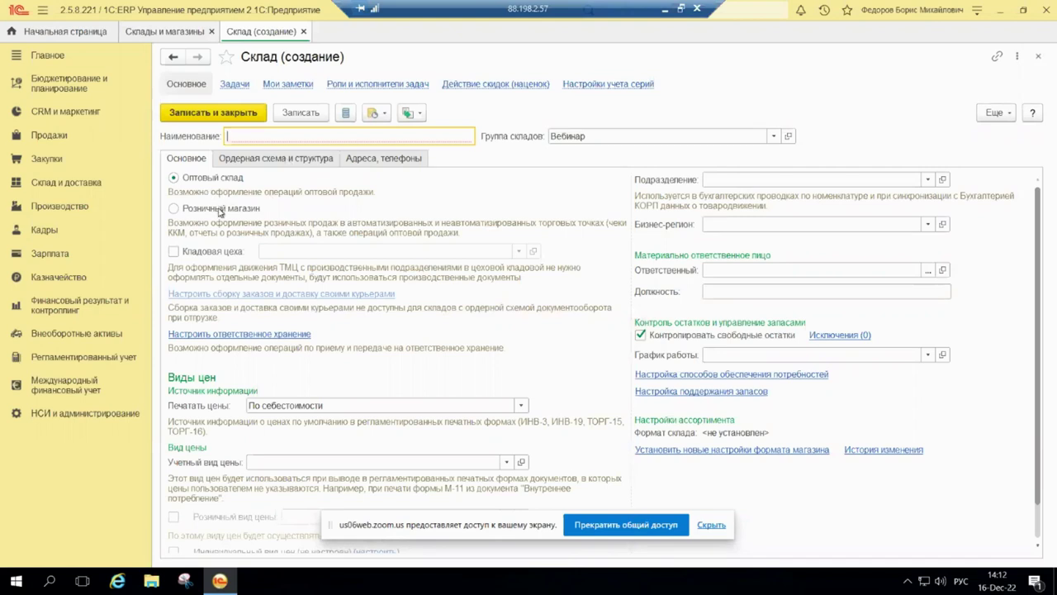
{"action": "left_click", "coordinate": [219, 209]}
{"action": "left_click", "coordinate": [218, 178]}
{"action": "left_click", "coordinate": [213, 209]}
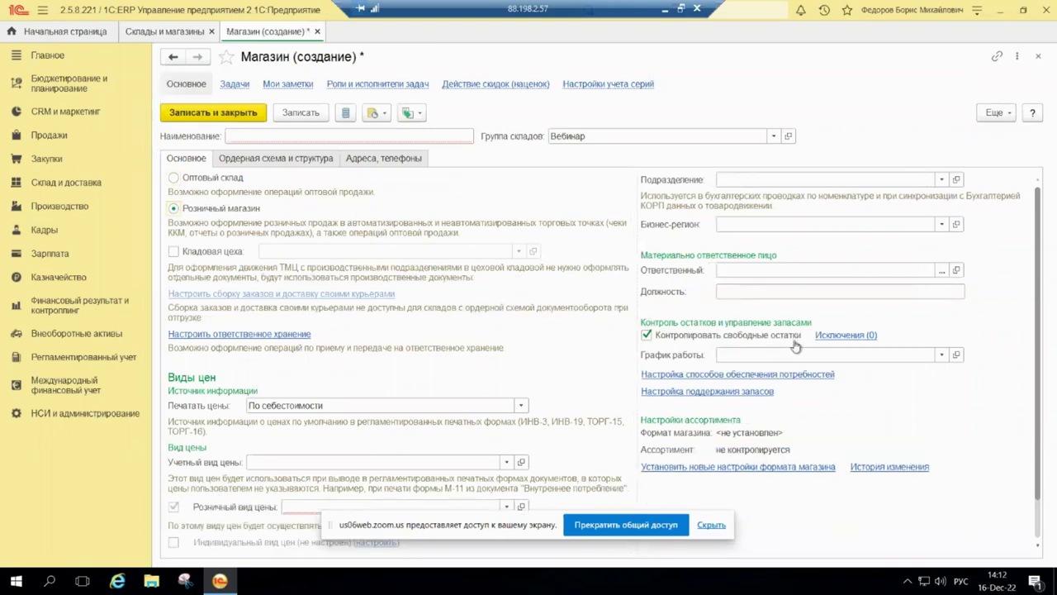
Compare the price type settings of the new record for Оптовый склад and Розничный магазин, ending on Розничный магазин
{"action": "scroll", "coordinate": [954, 377], "scroll_direction": "down", "scroll_amount": 1}
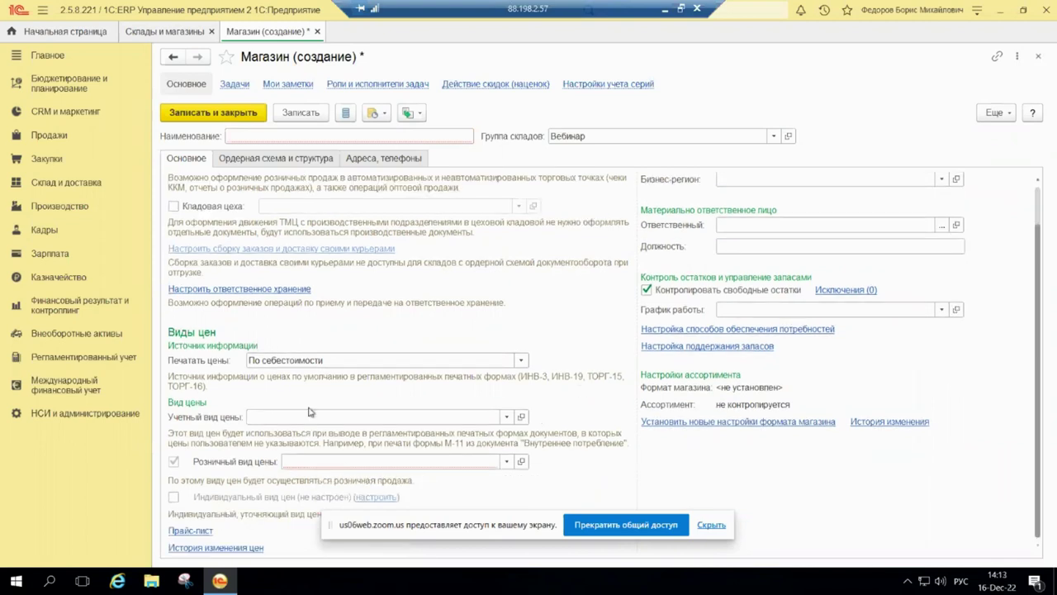
{"action": "scroll", "coordinate": [206, 207], "scroll_direction": "up", "scroll_amount": 1}
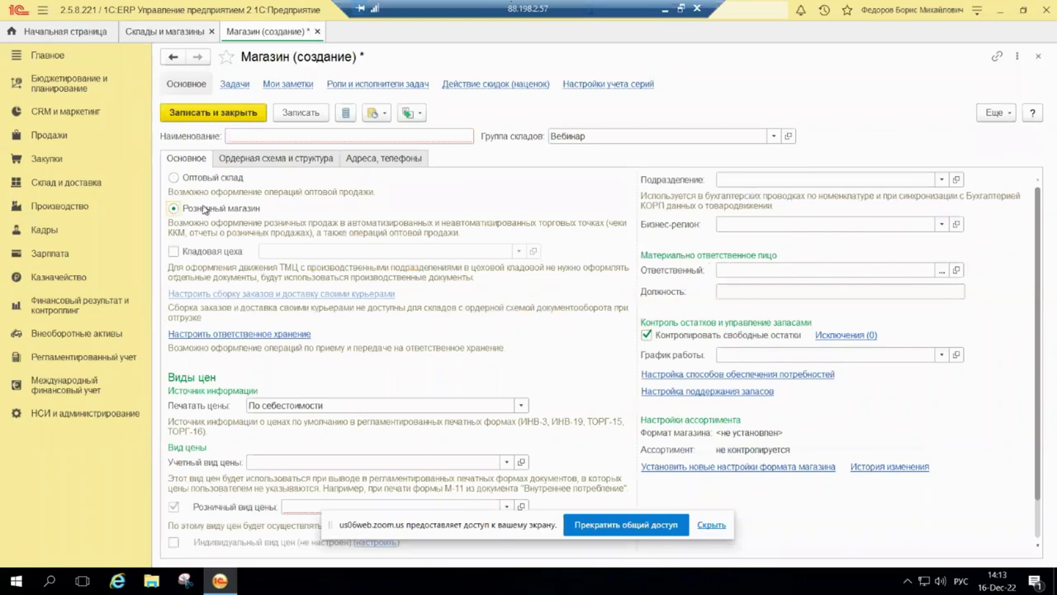
{"action": "left_click", "coordinate": [203, 179]}
{"action": "scroll", "coordinate": [254, 268], "scroll_direction": "down", "scroll_amount": 1}
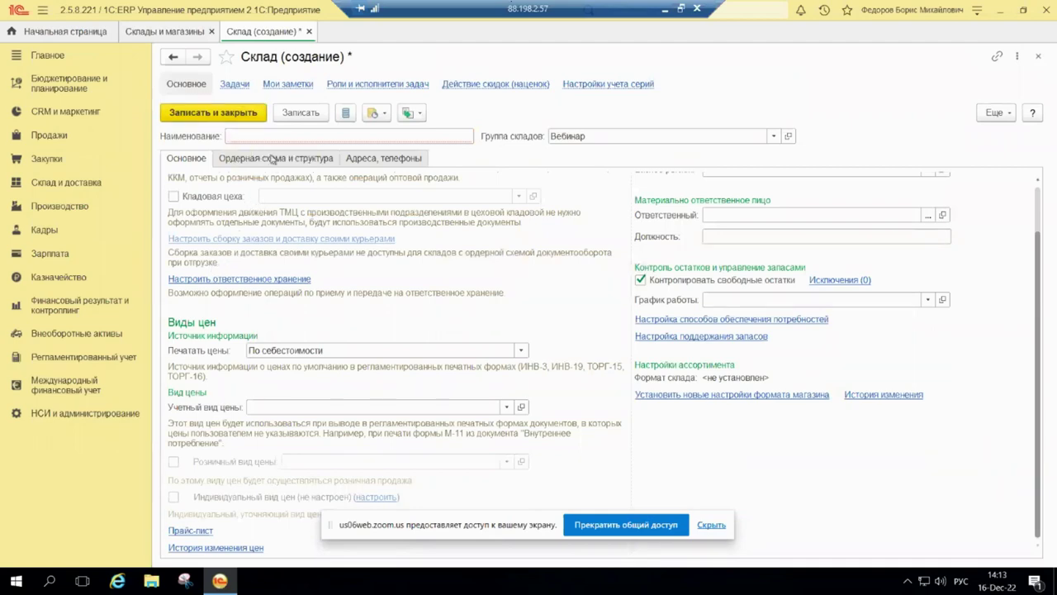
{"action": "scroll", "coordinate": [208, 239], "scroll_direction": "up", "scroll_amount": 1}
{"action": "left_click", "coordinate": [174, 208]}
{"action": "scroll", "coordinate": [370, 286], "scroll_direction": "down", "scroll_amount": 1}
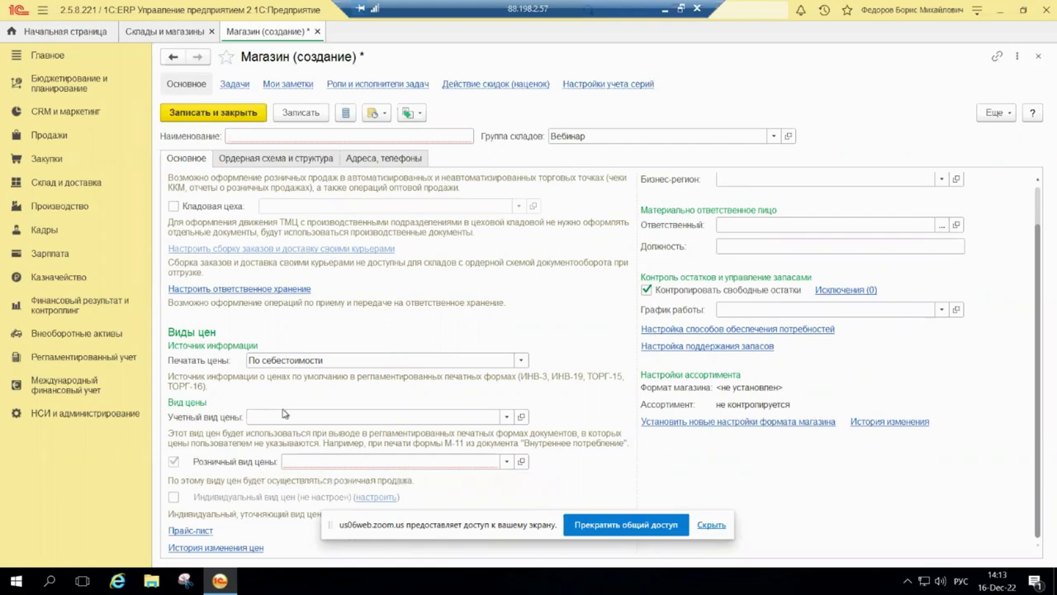
Open the Документы продажи (все) journal and its first Реализация товаров и услуг document, dated 29.11.2021
{"action": "left_click", "coordinate": [52, 136]}
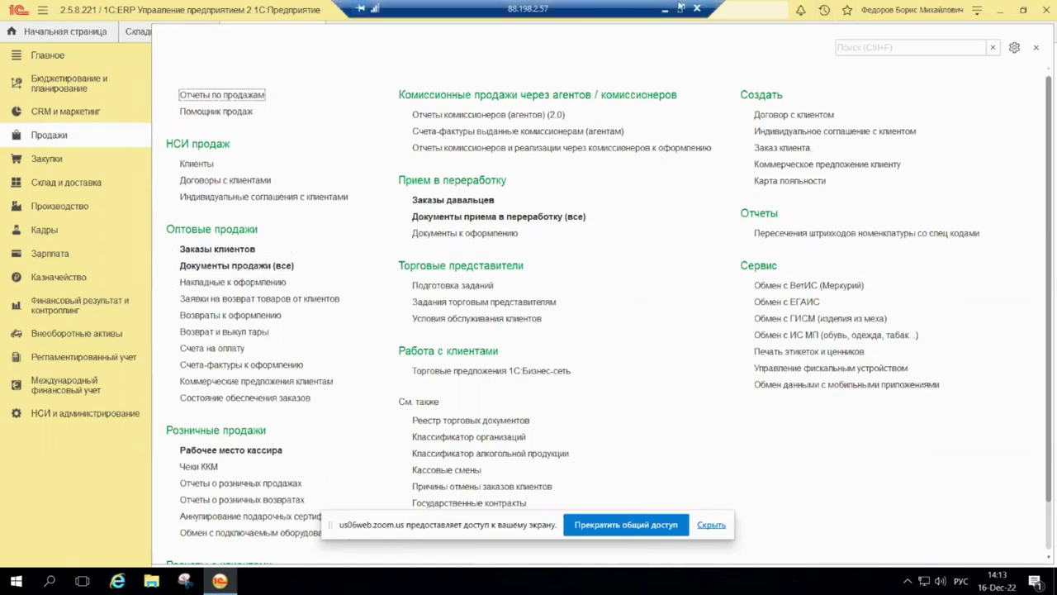
{"action": "left_click", "coordinate": [666, 9]}
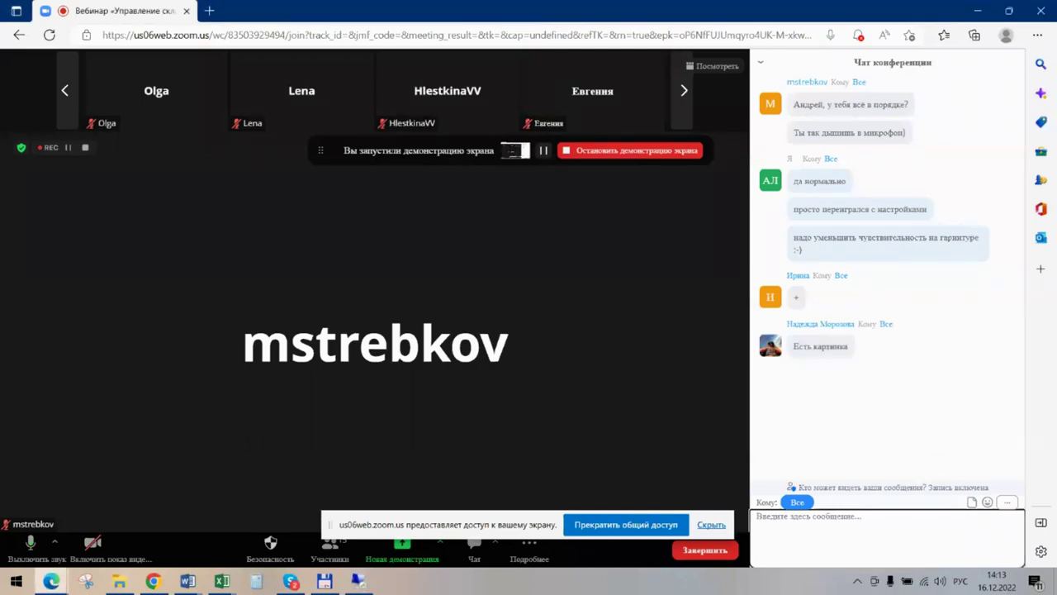
{"action": "left_click", "coordinate": [358, 580]}
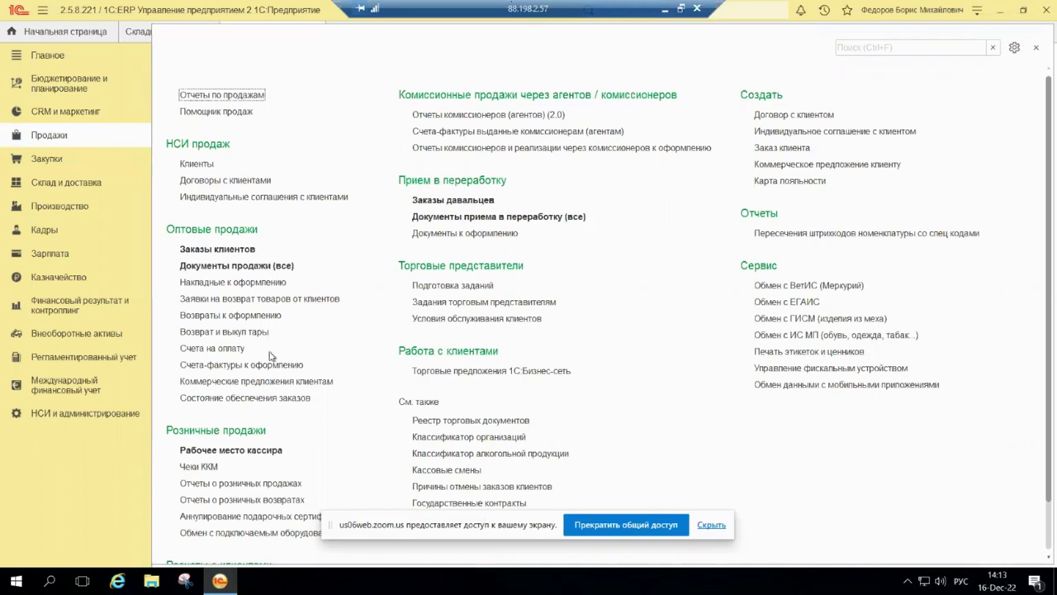
{"action": "left_click", "coordinate": [266, 266]}
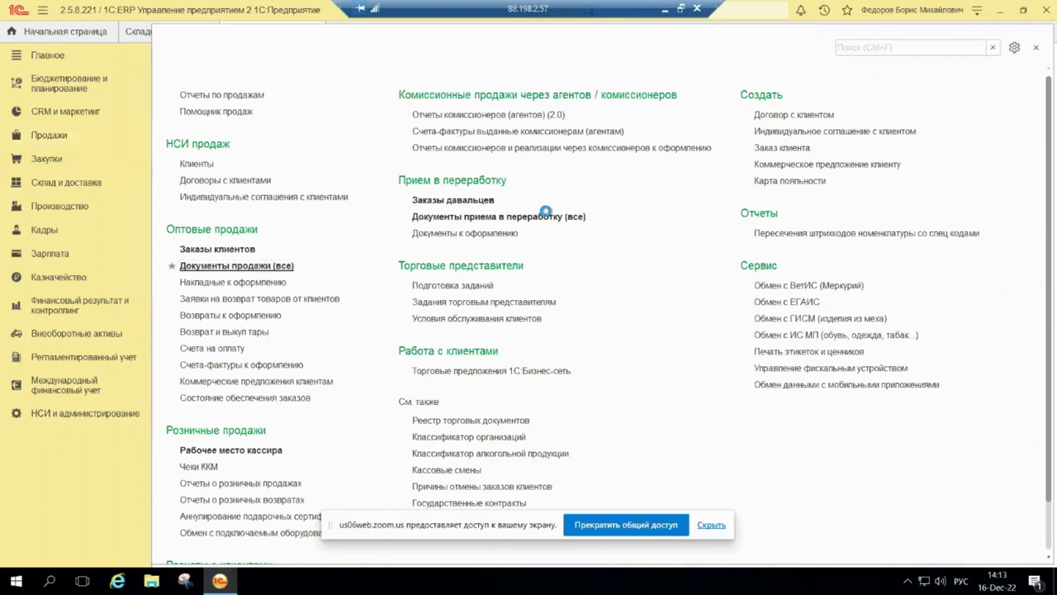
{"action": "left_click", "coordinate": [450, 169]}
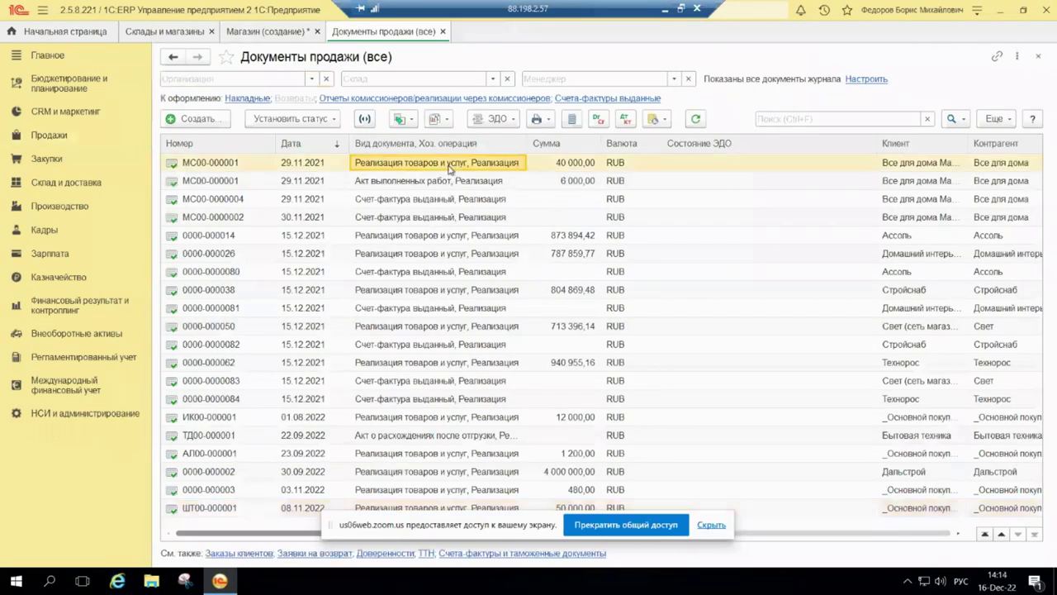
{"action": "double_click", "coordinate": [441, 162]}
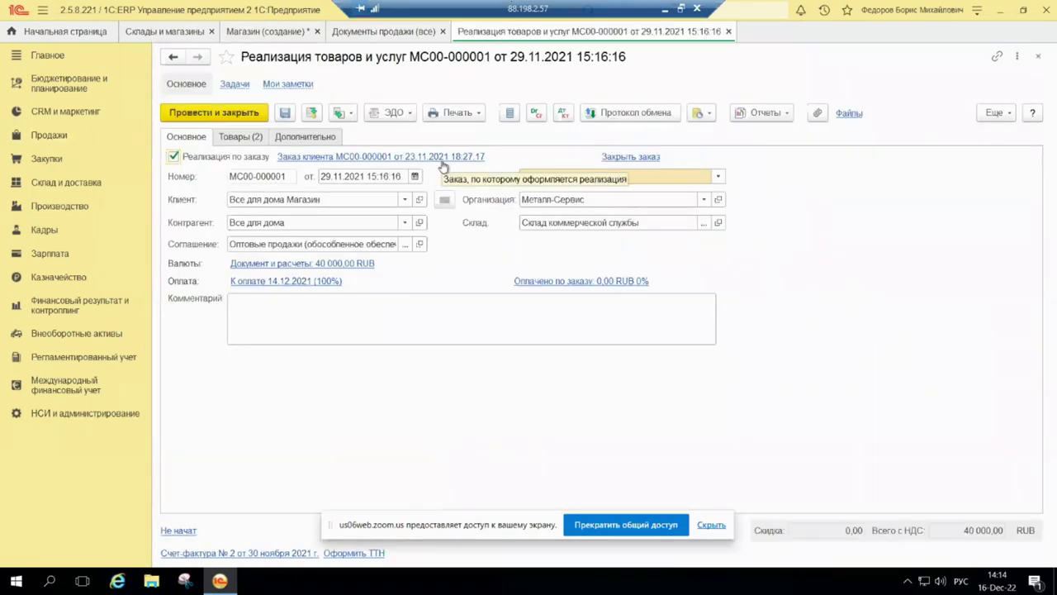
Examine the available price types and the price in the first goods row of the sales document, and close it unchanged
{"action": "left_click", "coordinate": [242, 139]}
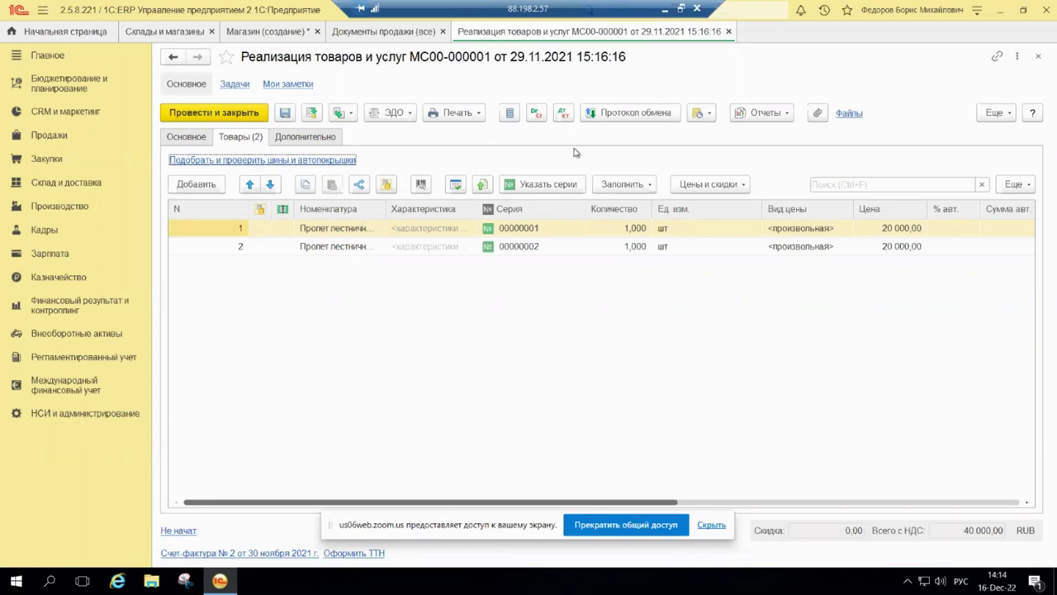
{"action": "left_click", "coordinate": [818, 231]}
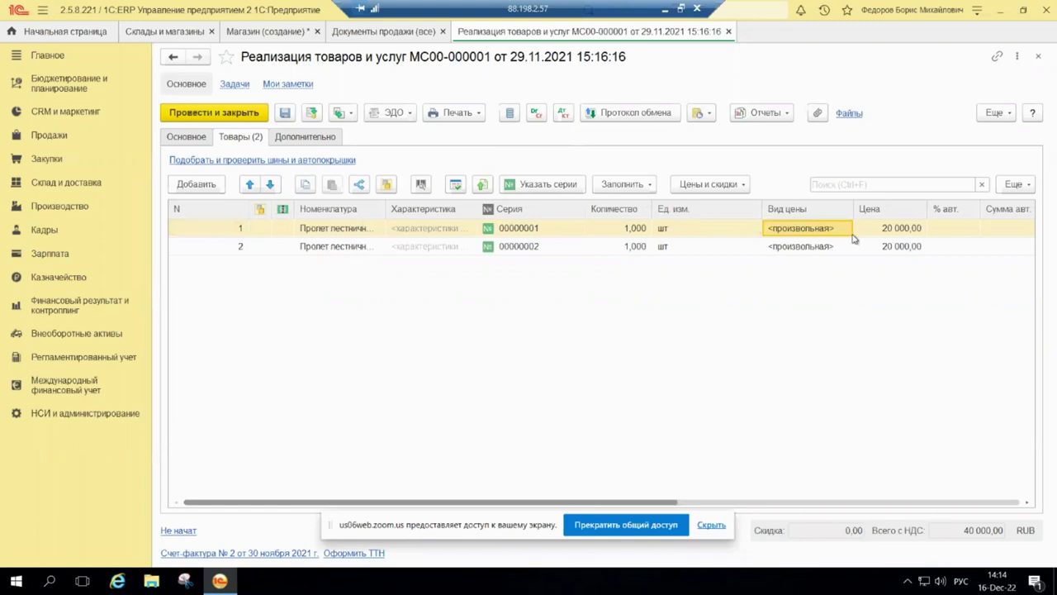
{"action": "left_click", "coordinate": [843, 230]}
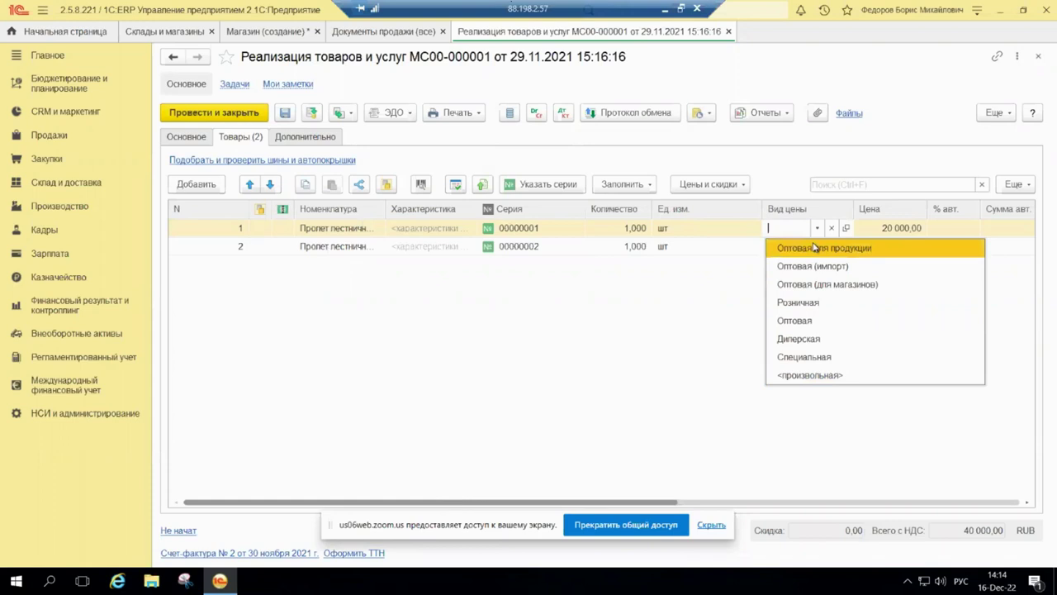
{"action": "left_click", "coordinate": [909, 230]}
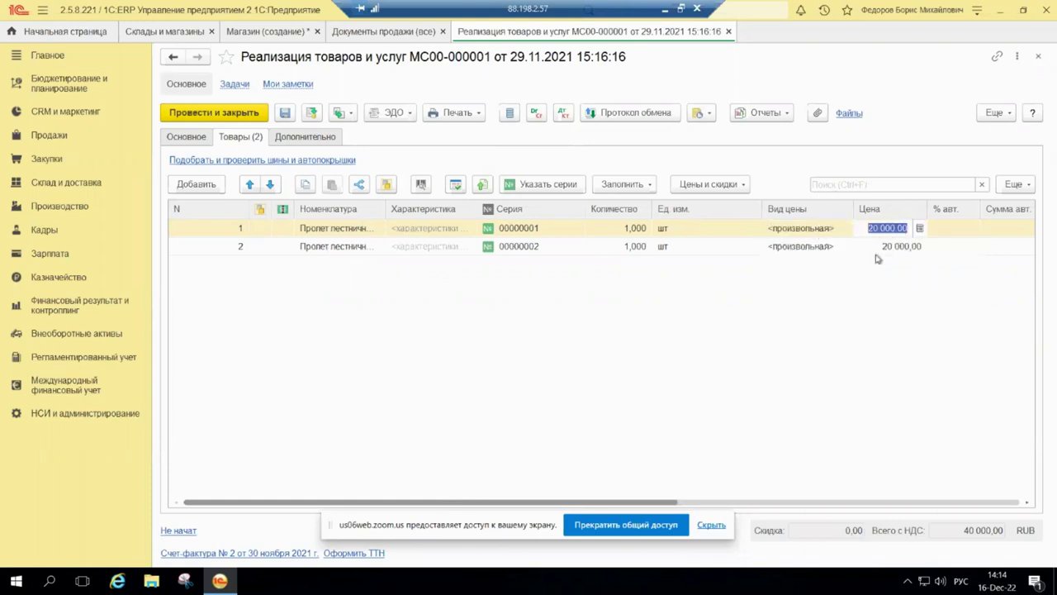
{"action": "key", "text": "Return"}
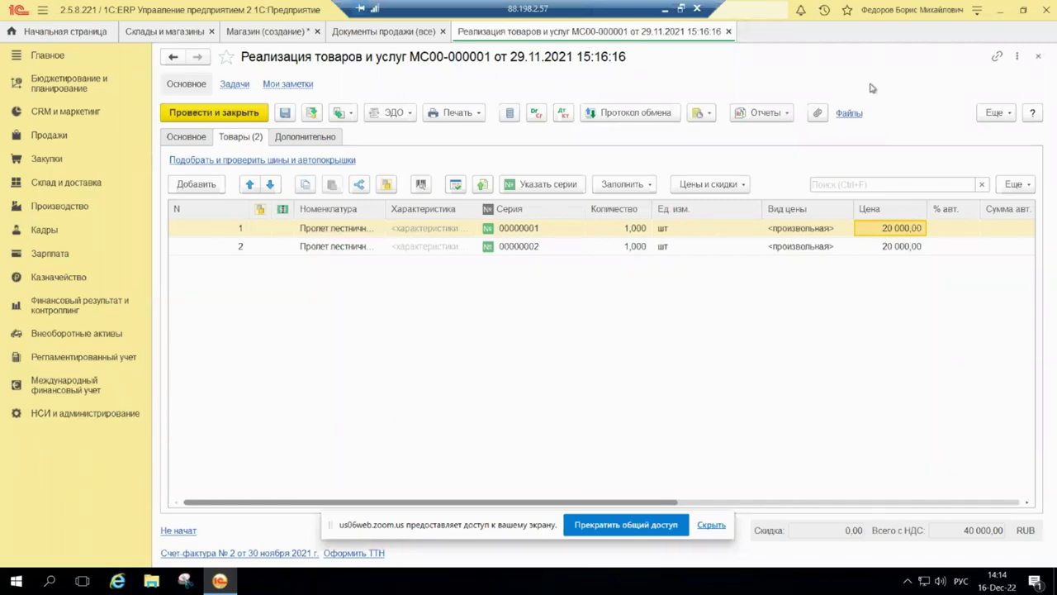
{"action": "left_click", "coordinate": [728, 31]}
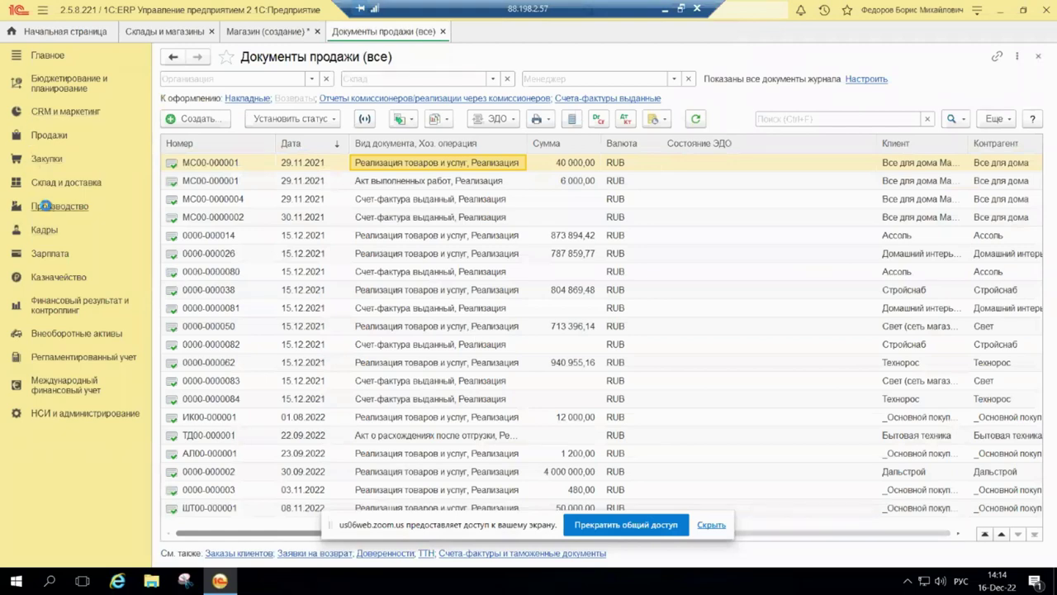
Open the Чеки ККМ list from the retail sales section
{"action": "left_click", "coordinate": [47, 205]}
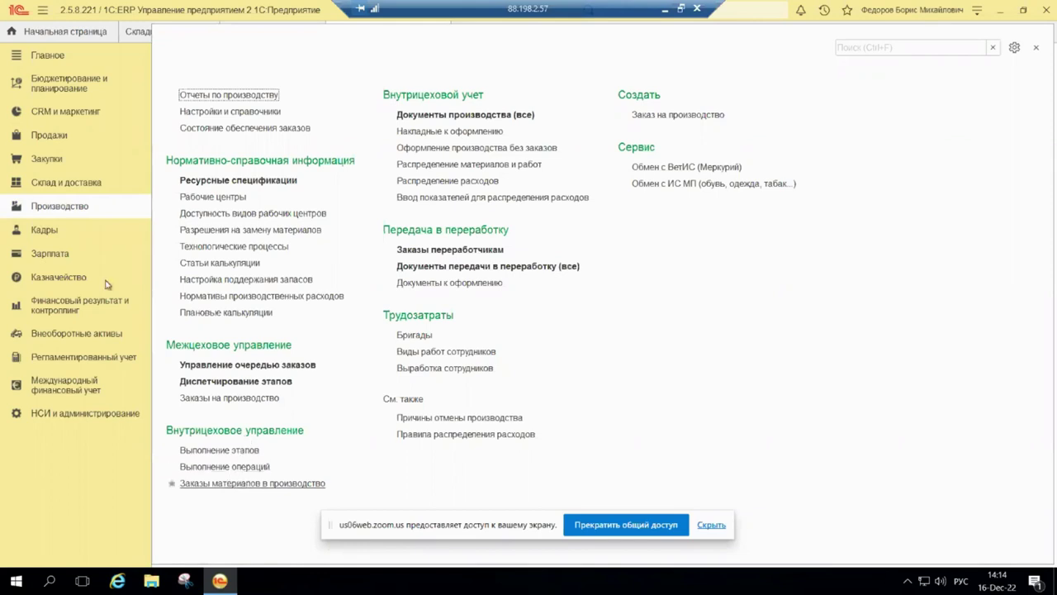
{"action": "left_click", "coordinate": [50, 142]}
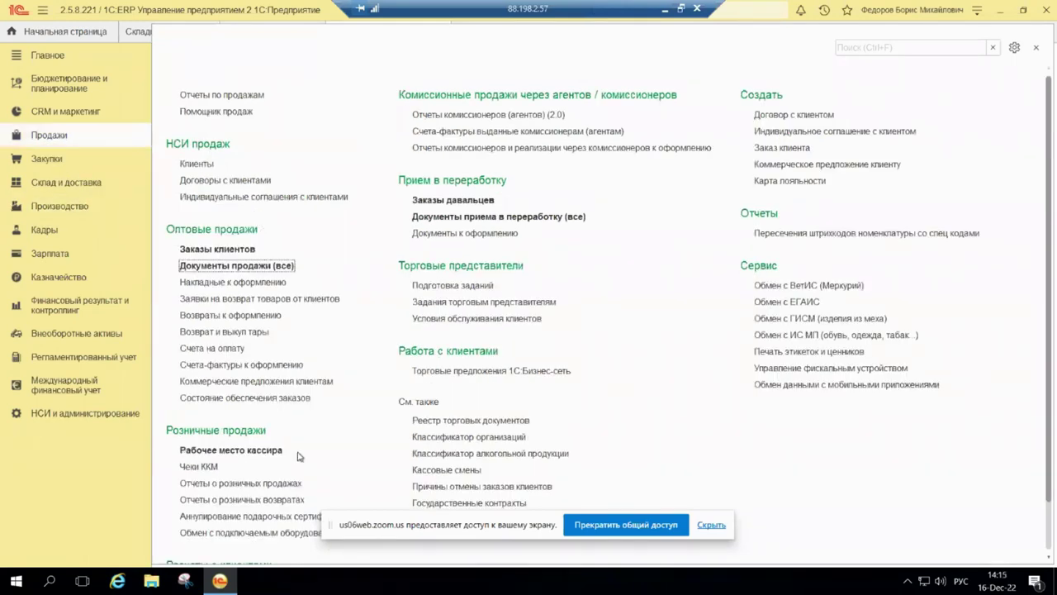
{"action": "left_click", "coordinate": [200, 466]}
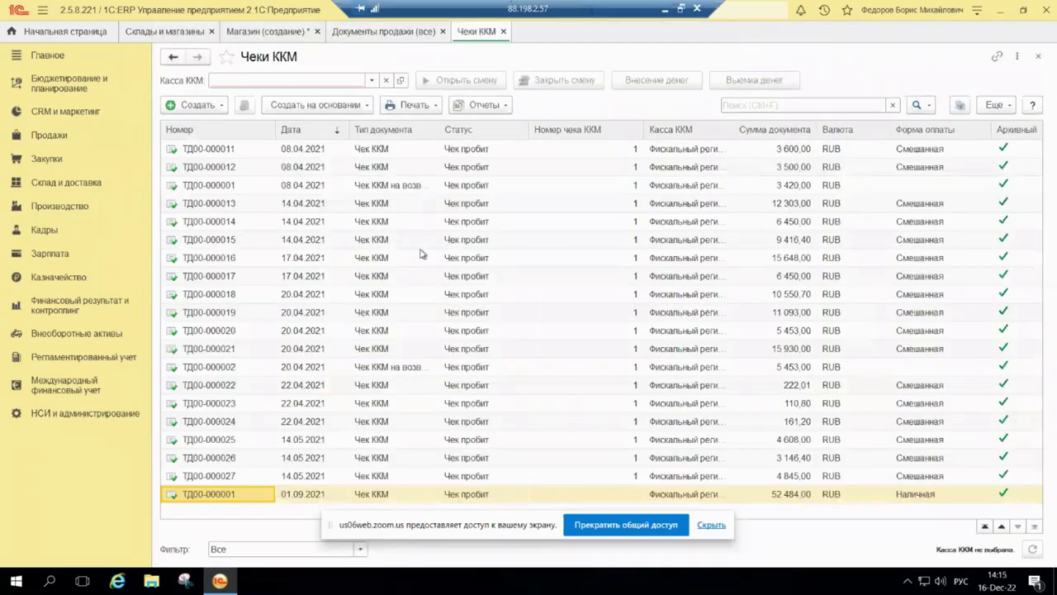
Open the Чек ККМ dated 17.04.2021 11:05:00, review the prices in its goods rows, and close it unchanged
{"action": "left_click", "coordinate": [420, 251]}
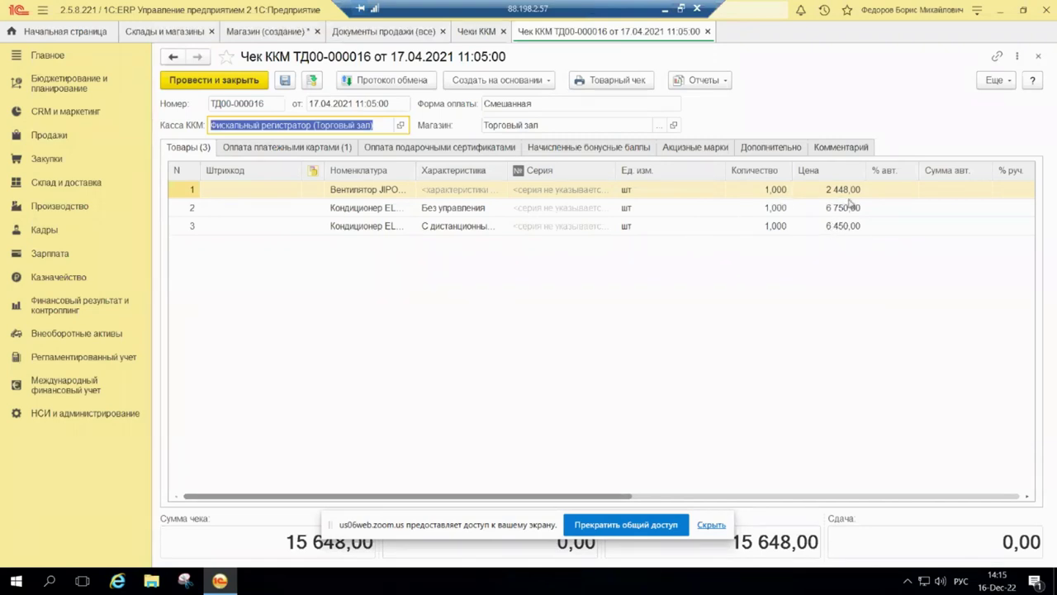
{"action": "left_click", "coordinate": [1037, 56]}
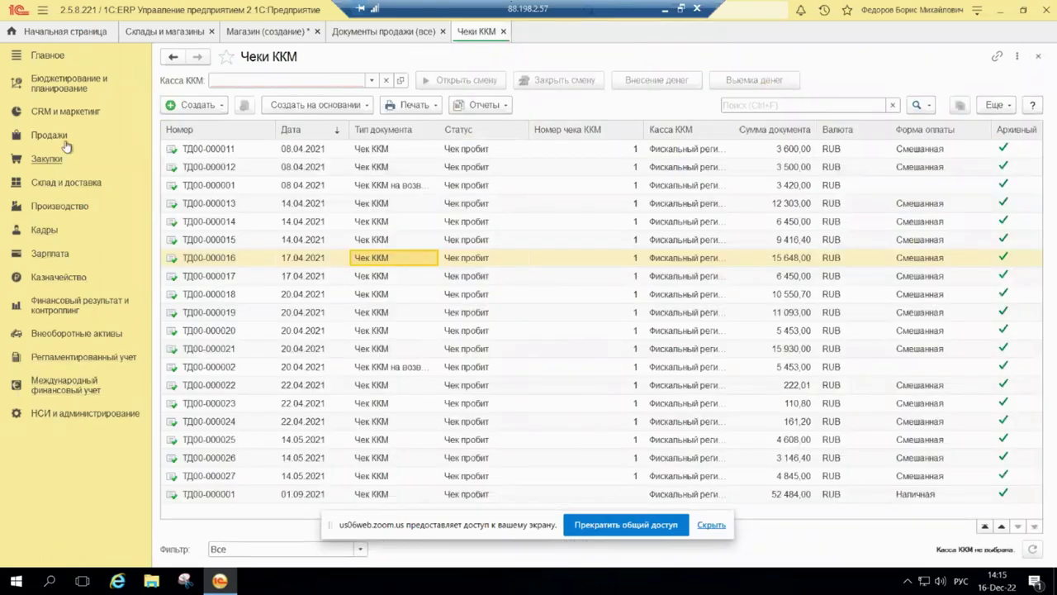
Open the Отчеты о розничных продажах list and its report dated 01.09.2021 to view the goods and prices
{"action": "left_click", "coordinate": [49, 135]}
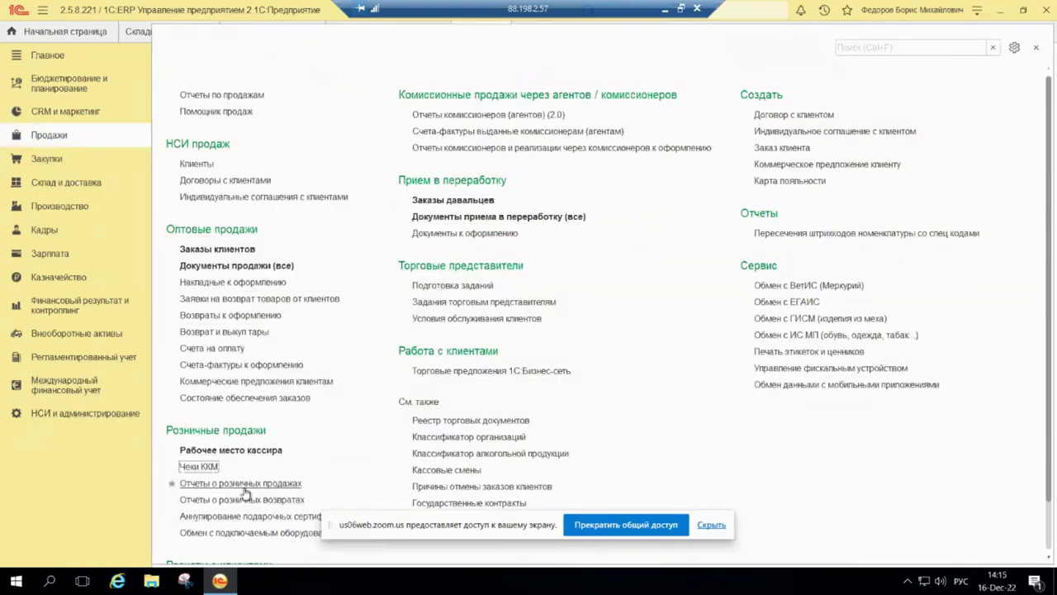
{"action": "scroll", "coordinate": [246, 493], "scroll_direction": "down", "scroll_amount": 1}
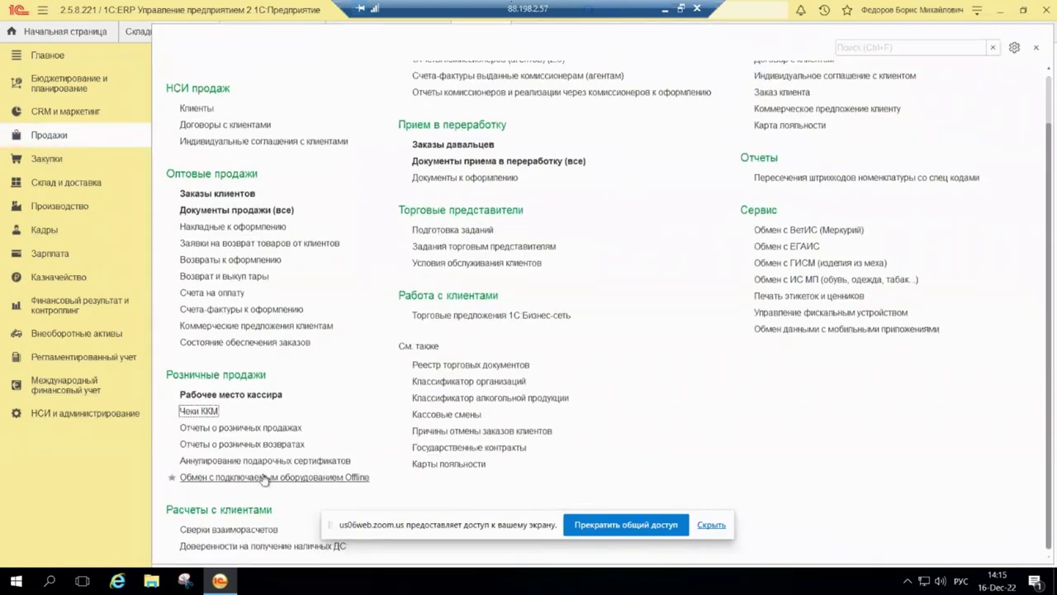
{"action": "left_click", "coordinate": [281, 427]}
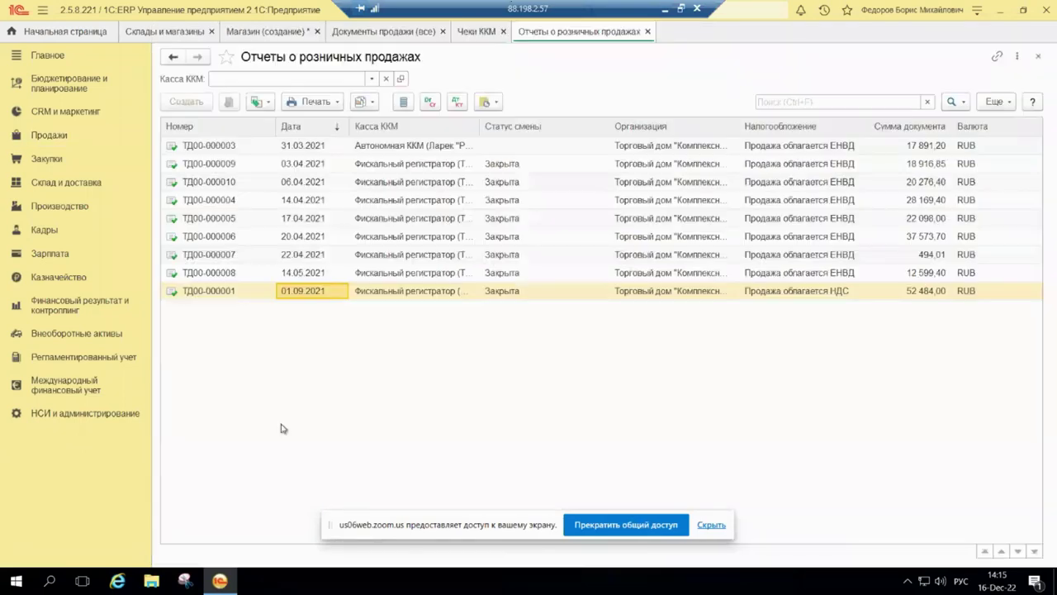
{"action": "left_click", "coordinate": [380, 292]}
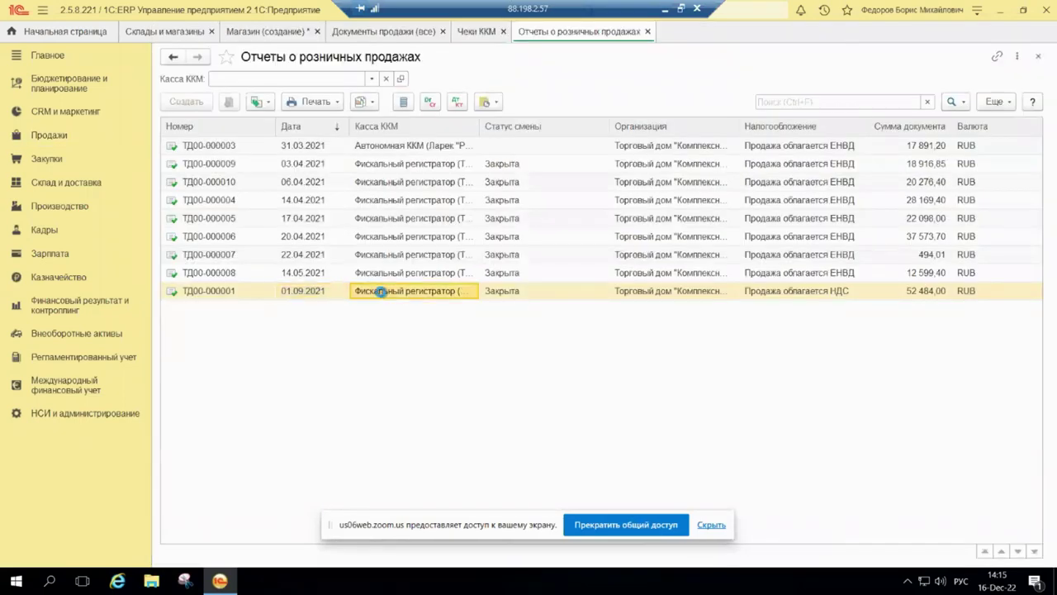
{"action": "double_click", "coordinate": [380, 291]}
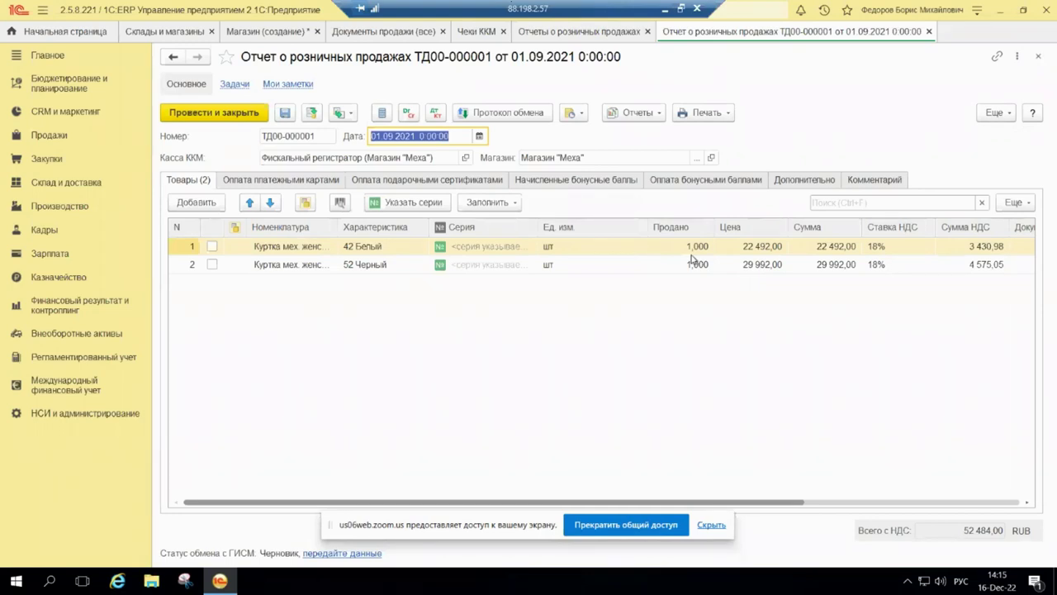
Close the retail sales report, the Отчеты о розничных продажах list and the Чеки ККМ list
{"action": "left_click", "coordinate": [929, 32]}
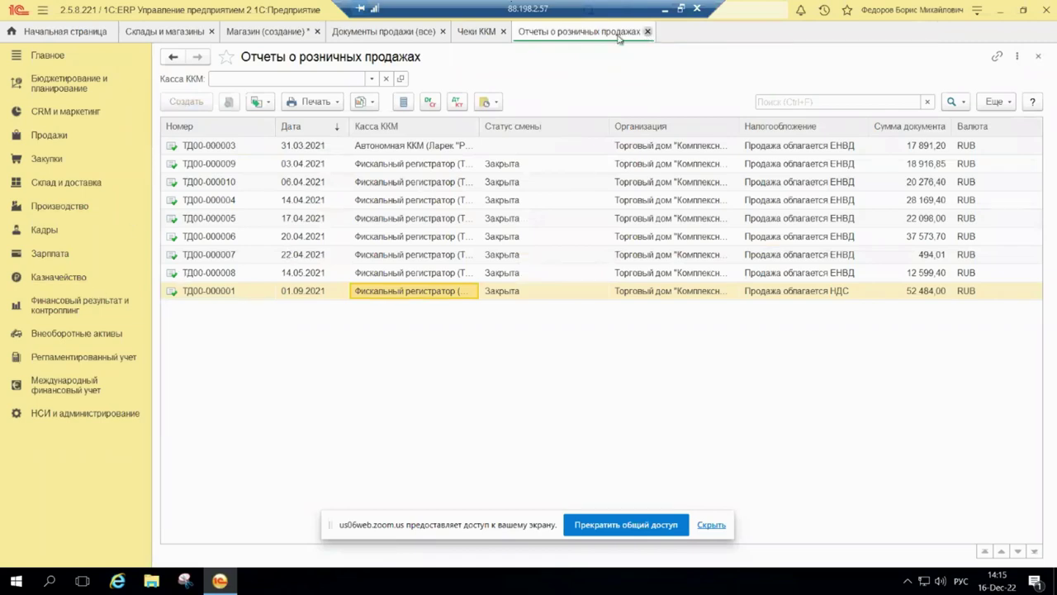
{"action": "left_click", "coordinate": [647, 32]}
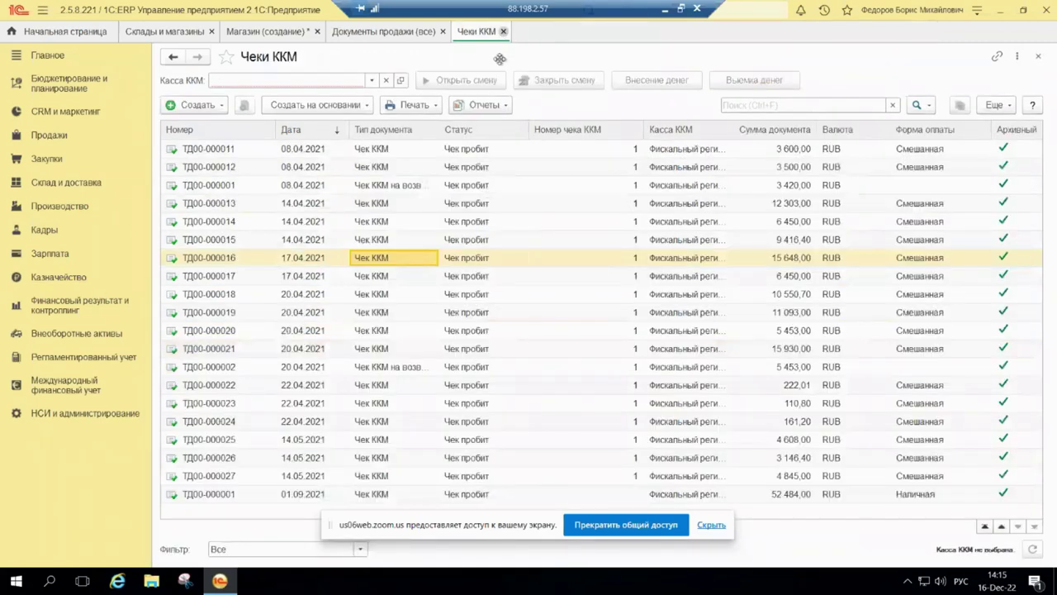
{"action": "left_click", "coordinate": [503, 31]}
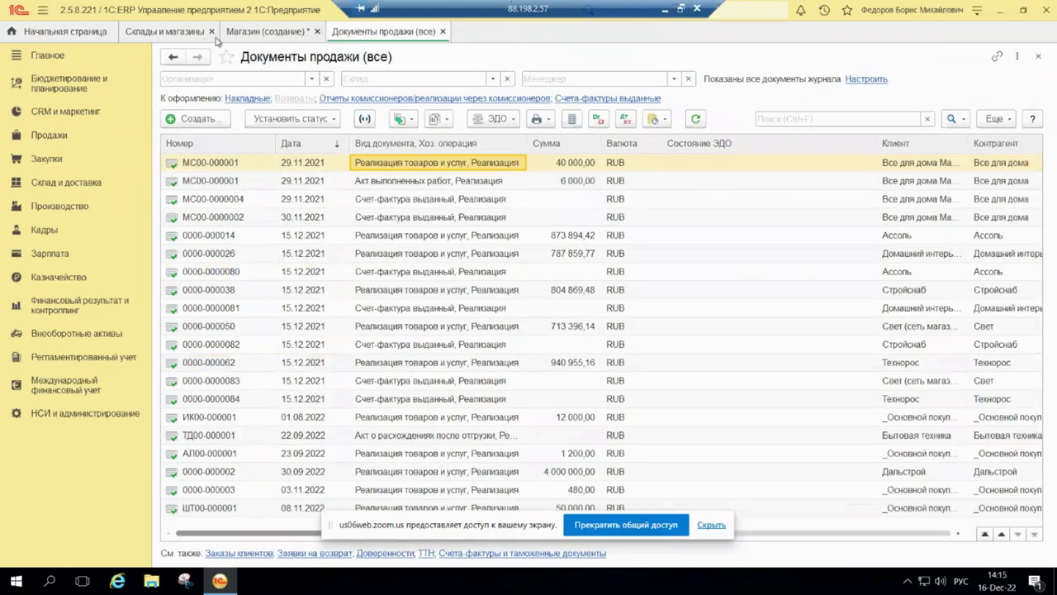
Return to the unsaved Магазин record and examine its Розничный вид цены, Печатать цены and Учетный вид цены fields without changing them
{"action": "left_click", "coordinate": [276, 35]}
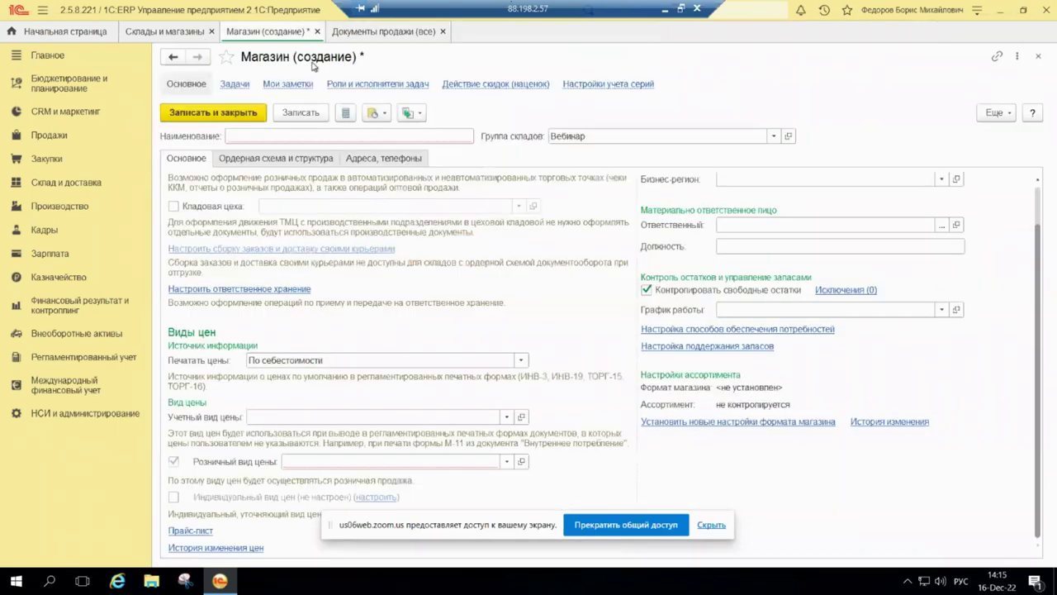
{"action": "left_click", "coordinate": [324, 460]}
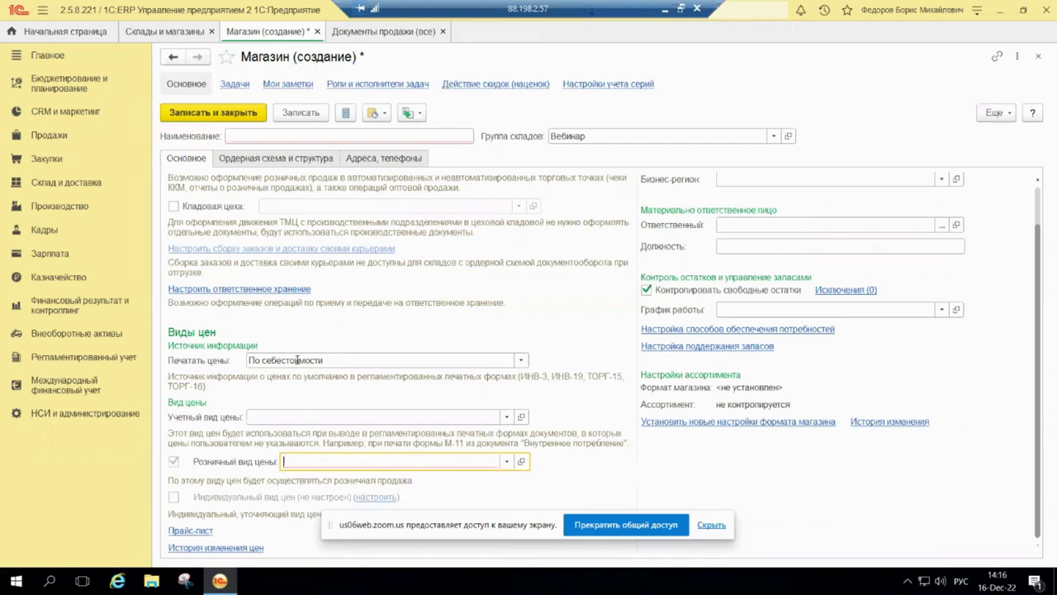
{"action": "left_click", "coordinate": [297, 360]}
{"action": "key", "text": "Escape"}
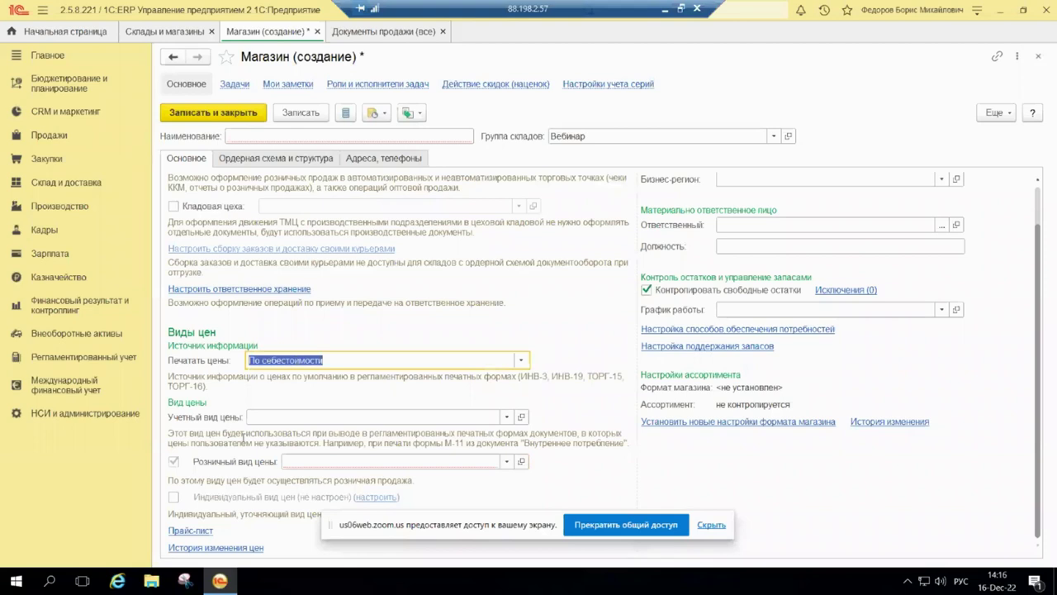
{"action": "left_click", "coordinate": [261, 417]}
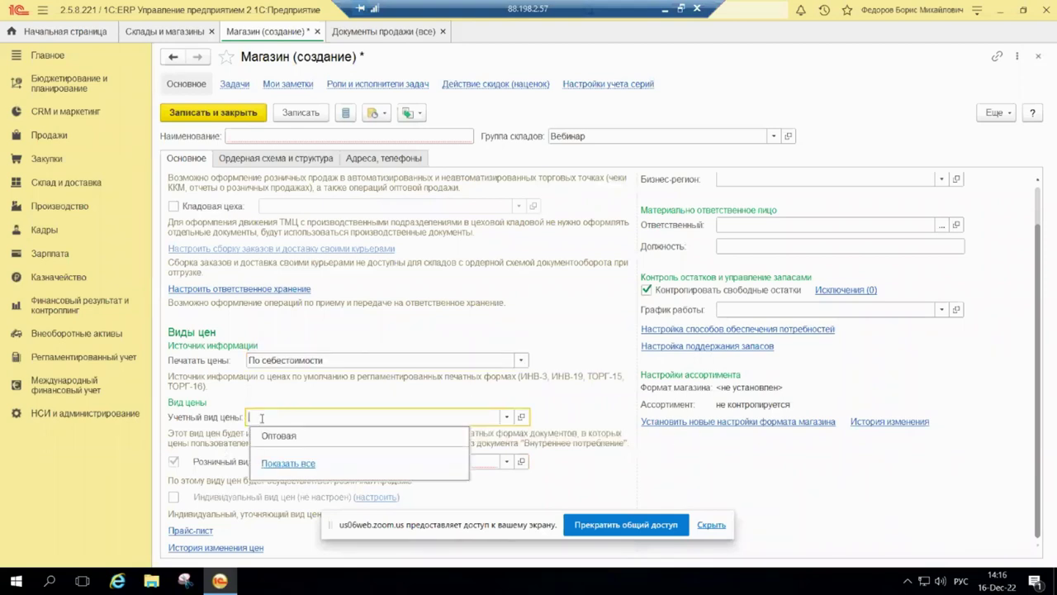
{"action": "key", "text": "Escape"}
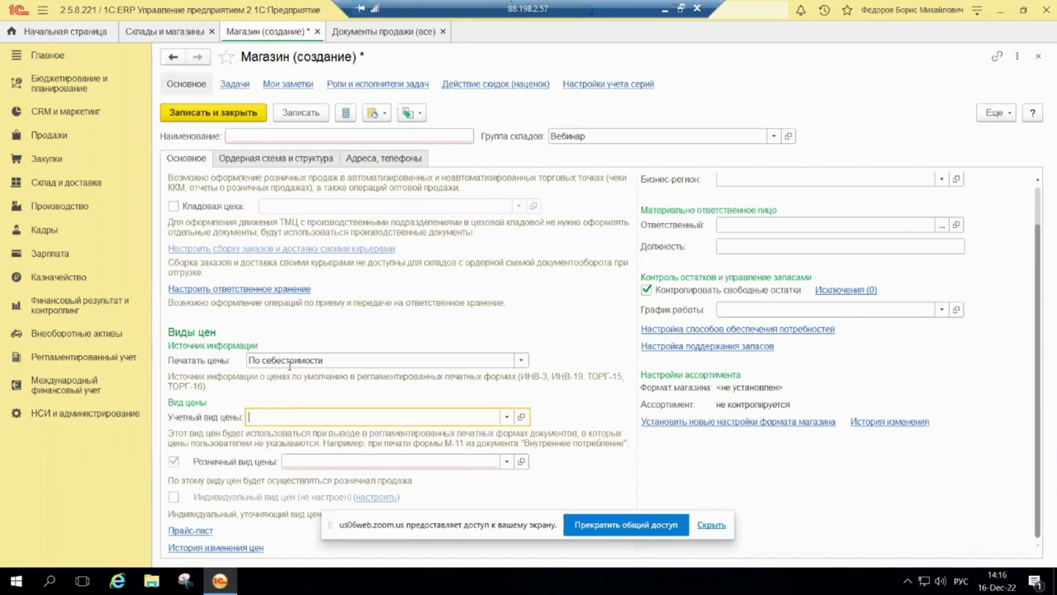
Review the available sources for Печатать цены and keep По себестоимости
{"action": "left_click", "coordinate": [517, 362]}
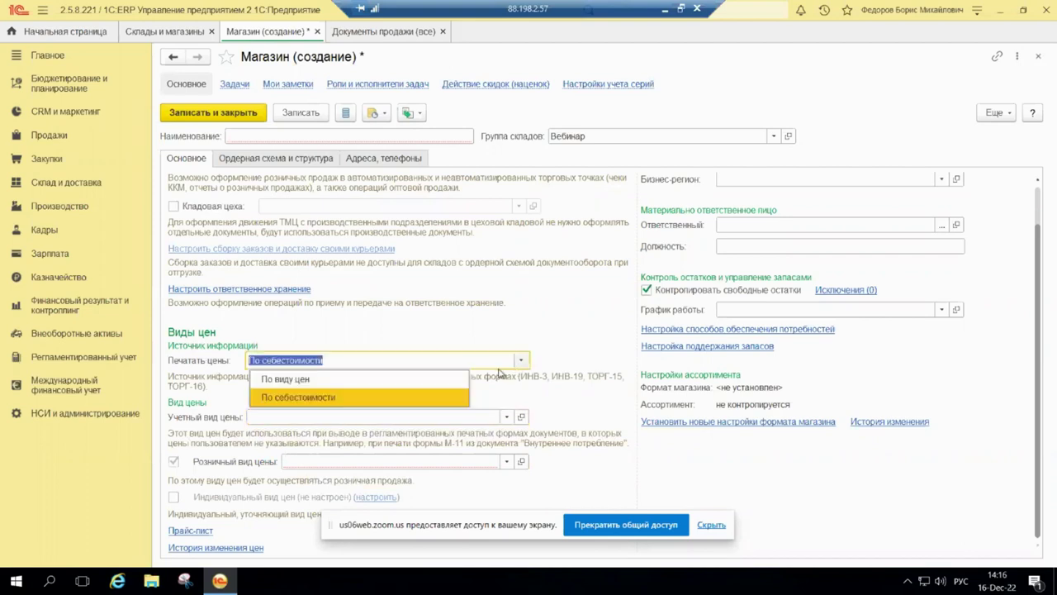
{"action": "left_click", "coordinate": [379, 397]}
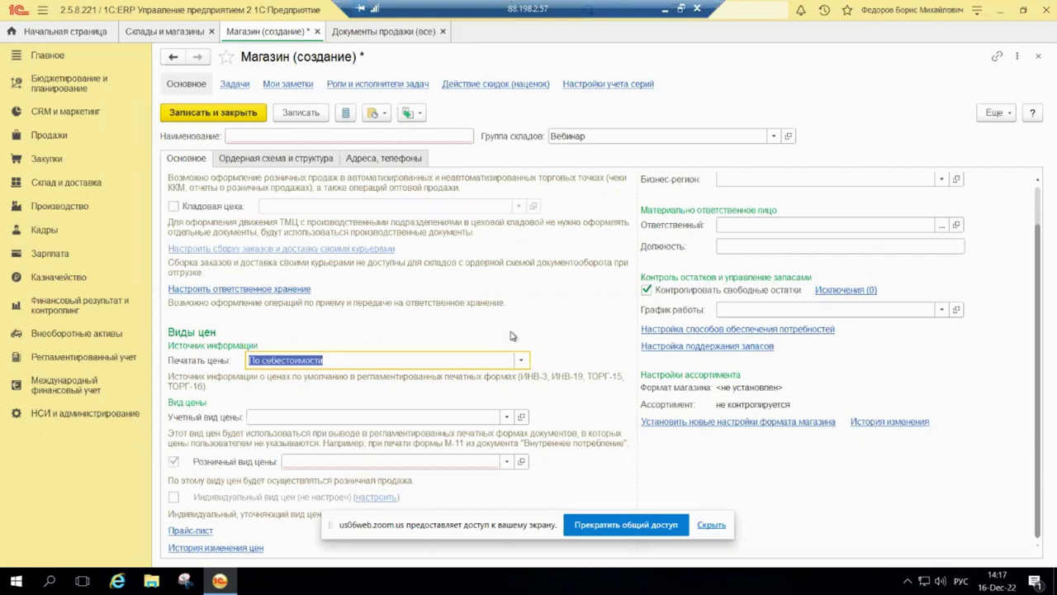
{"action": "scroll", "coordinate": [420, 301], "scroll_direction": "up", "scroll_amount": 1}
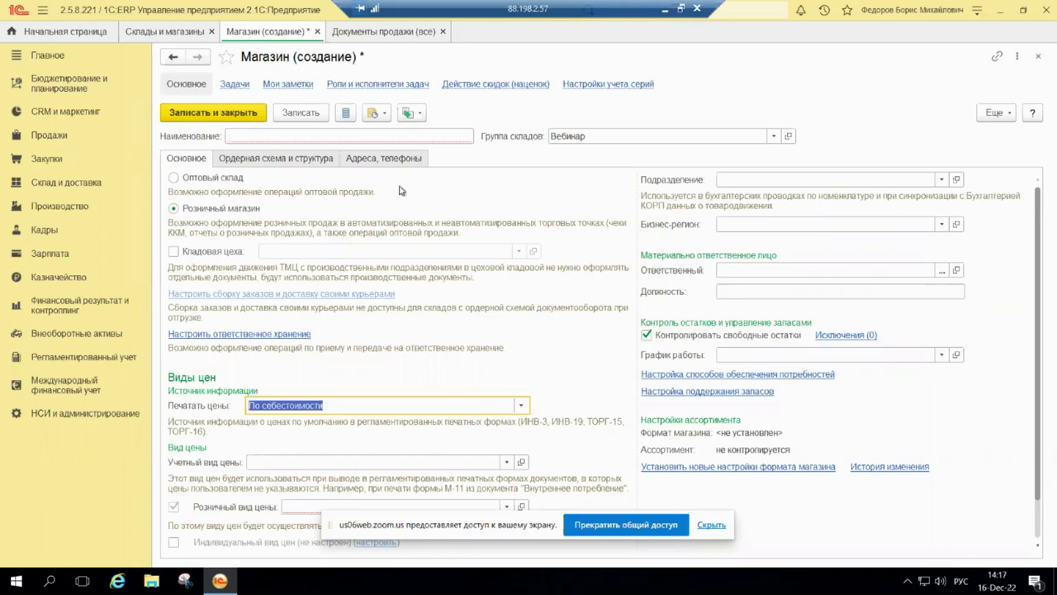
Switch to the Zoom webinar window to check the conference chat, and return to the 1C:ERP remote session
{"action": "left_click", "coordinate": [666, 9]}
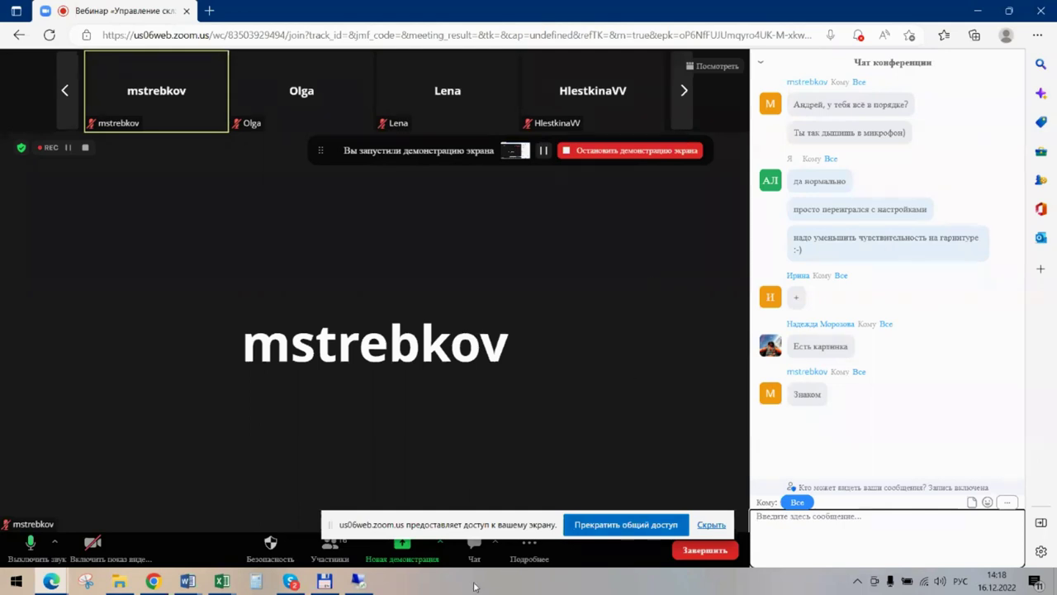
{"action": "left_click", "coordinate": [360, 510]}
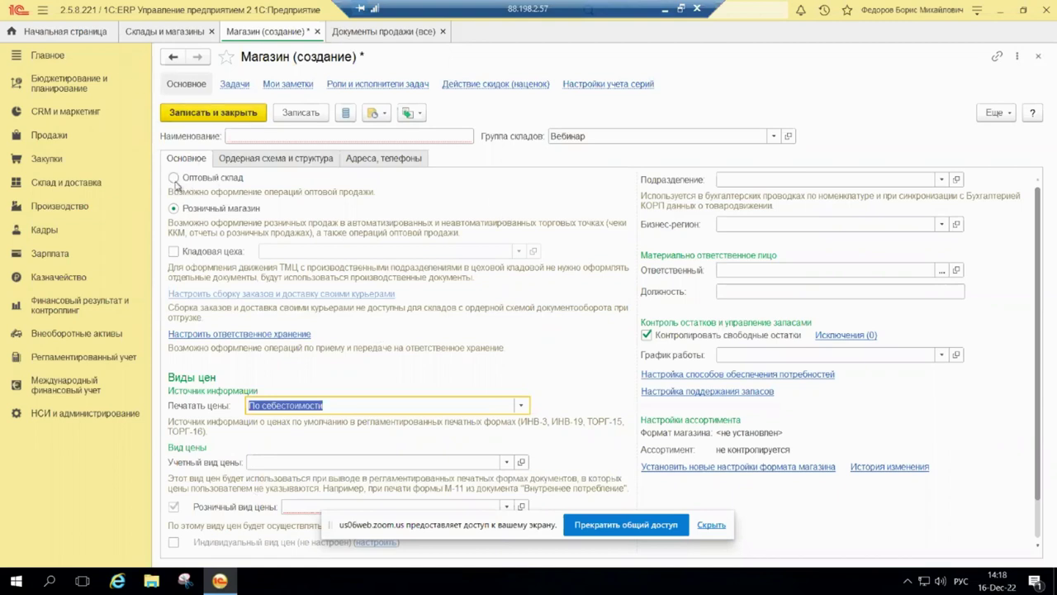
Make the new record an Оптовый склад and mark it as a Кладовая цеха for Цех №01
{"action": "left_click", "coordinate": [174, 178]}
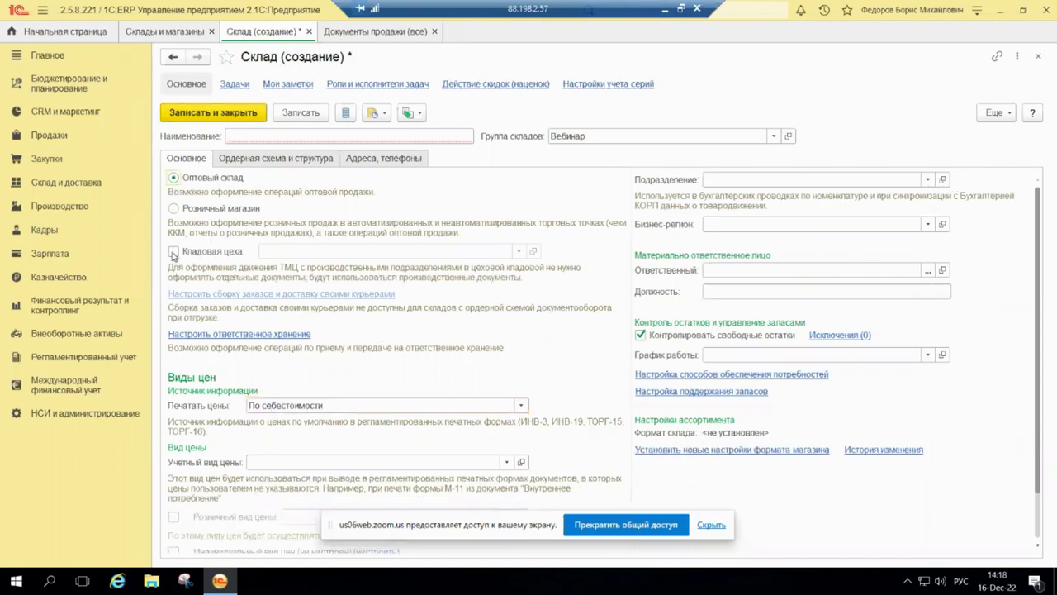
{"action": "left_click", "coordinate": [173, 252]}
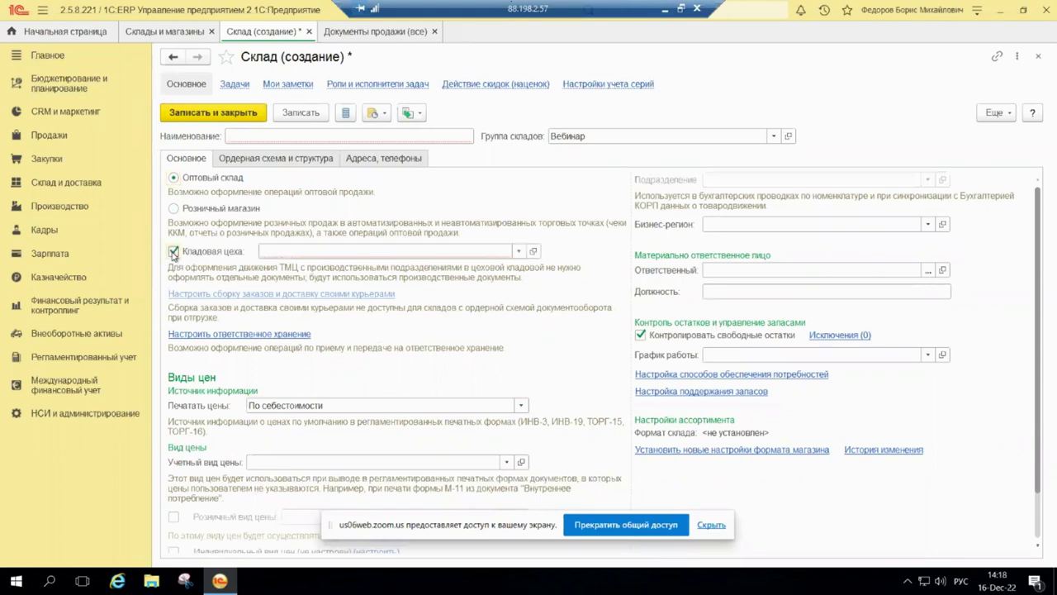
{"action": "left_click", "coordinate": [520, 250]}
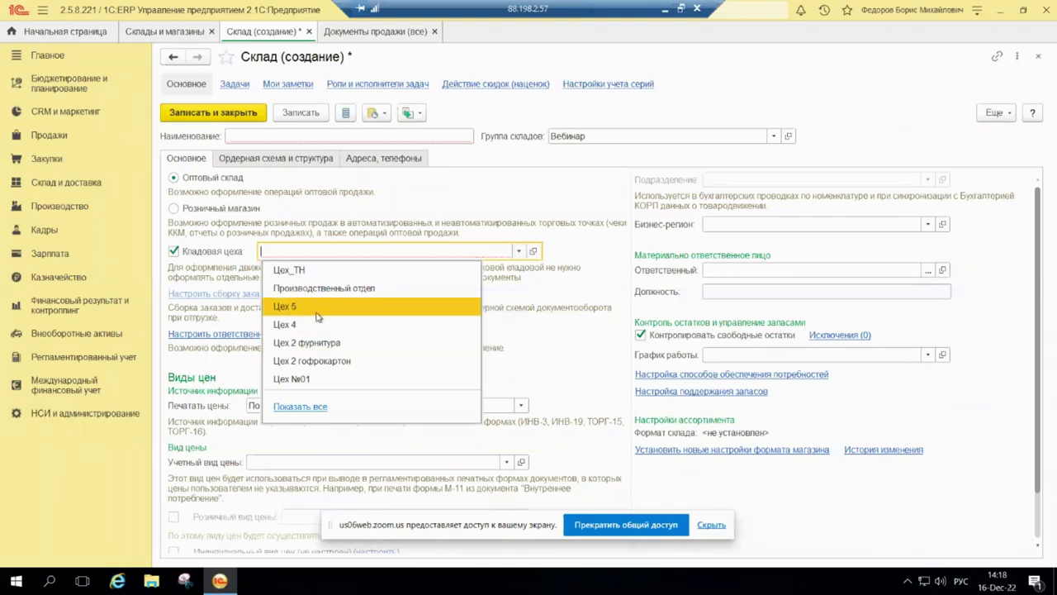
{"action": "left_click", "coordinate": [307, 378]}
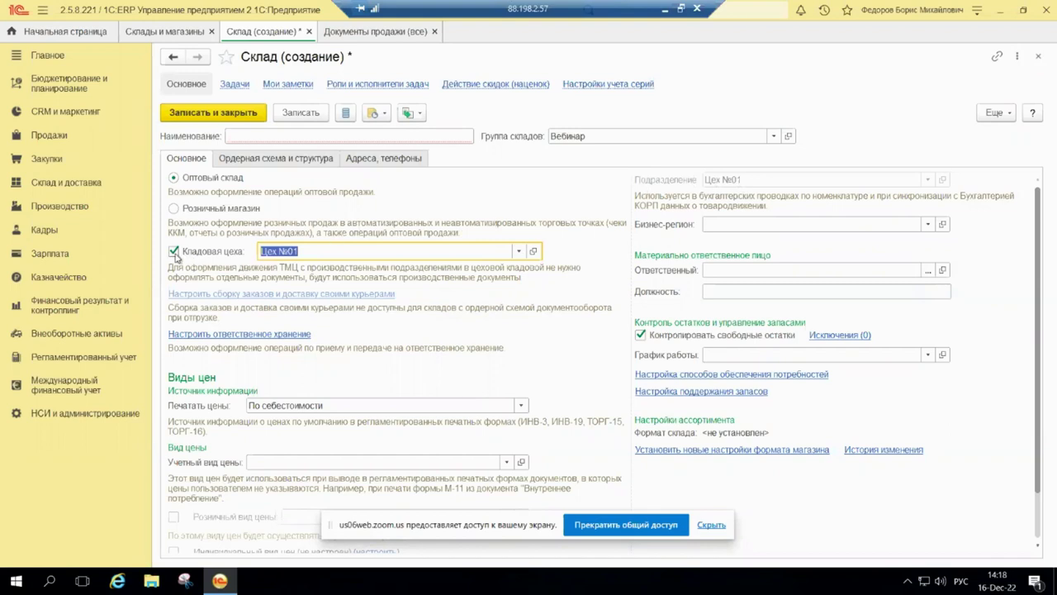
Turn off Кладовая цеха and view the available Подразделение values without choosing another one
{"action": "left_click", "coordinate": [173, 251]}
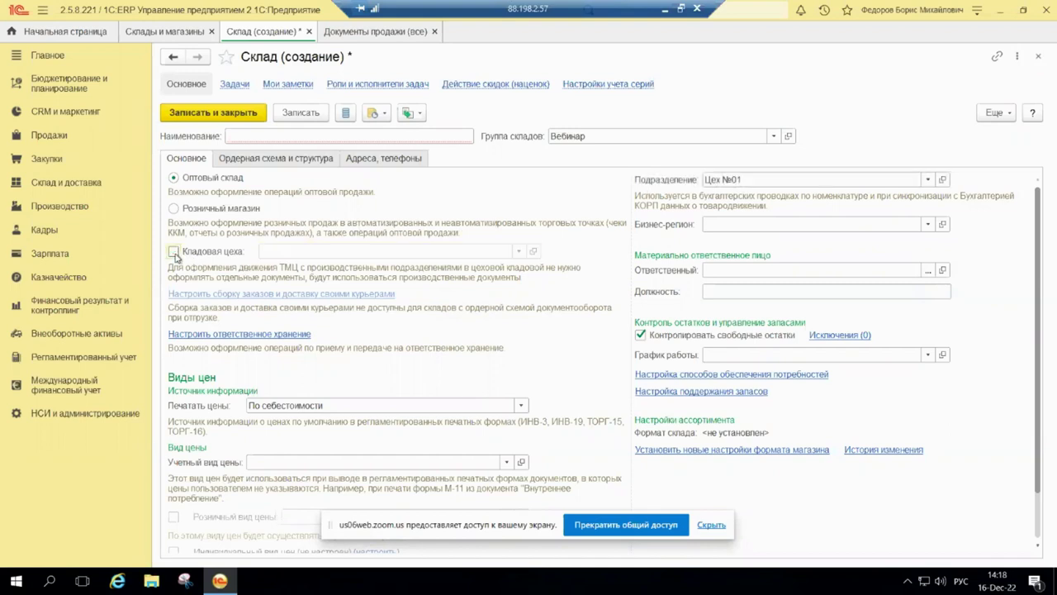
{"action": "left_click", "coordinate": [795, 179]}
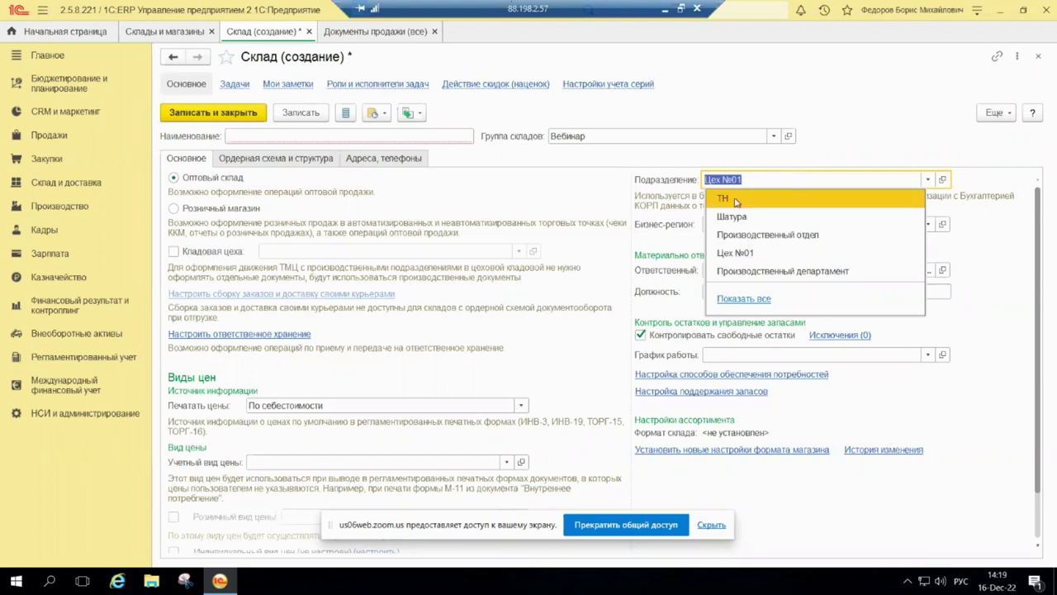
{"action": "left_click", "coordinate": [690, 206]}
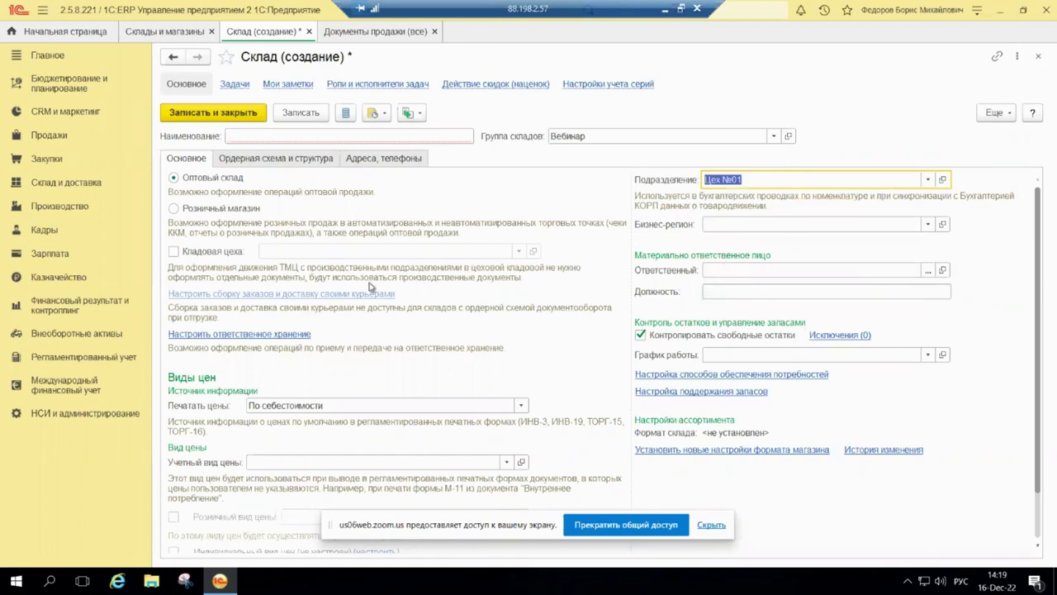
Turn Кладовая цеха back on for the wholesale warehouse and keep Цех №01 as its workshop
{"action": "left_click", "coordinate": [225, 250]}
{"action": "left_click", "coordinate": [314, 251]}
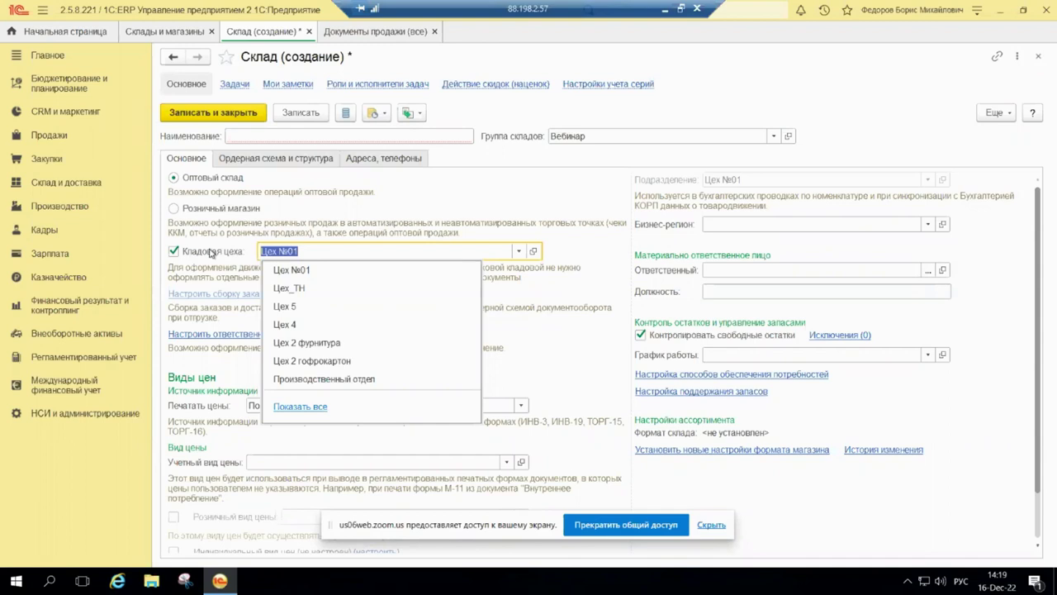
{"action": "left_click", "coordinate": [311, 248]}
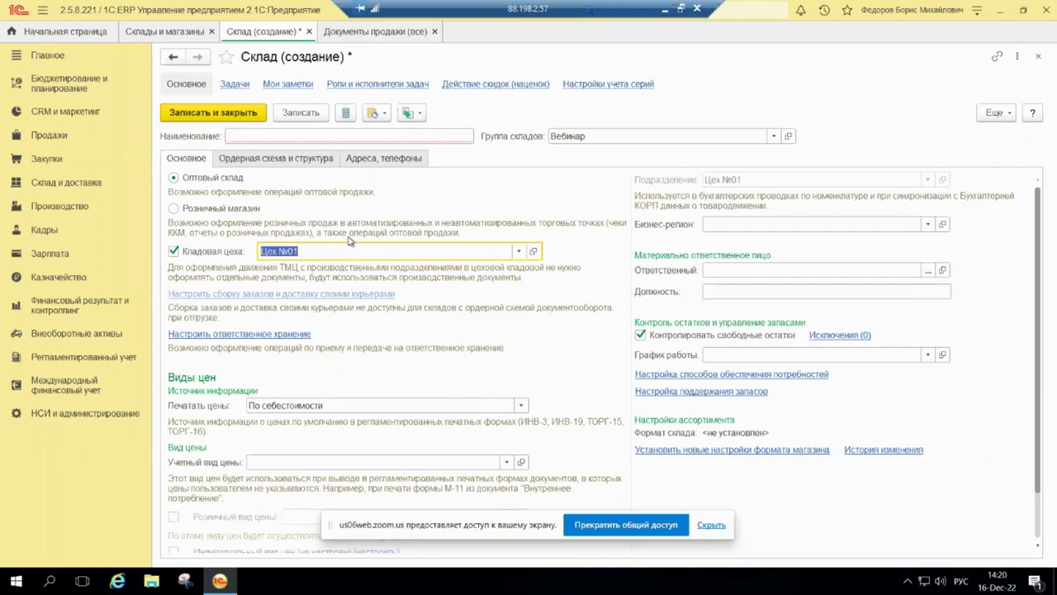
Open the Производство без заказа document dated 25.12.2021 from the production documents and examine the Склад column of its materials and works
{"action": "left_click", "coordinate": [87, 207]}
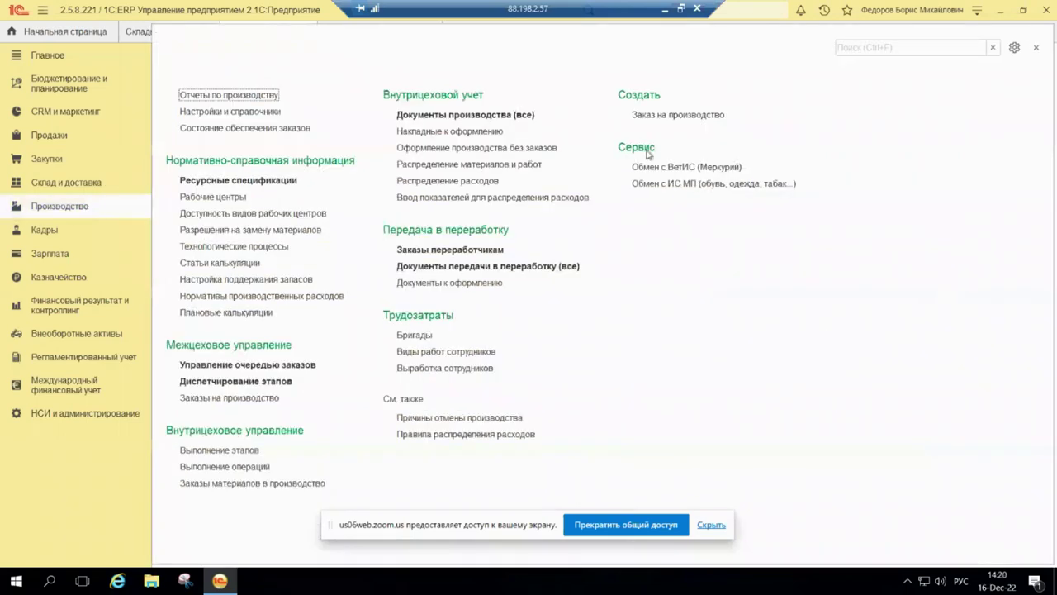
{"action": "left_click", "coordinate": [455, 117]}
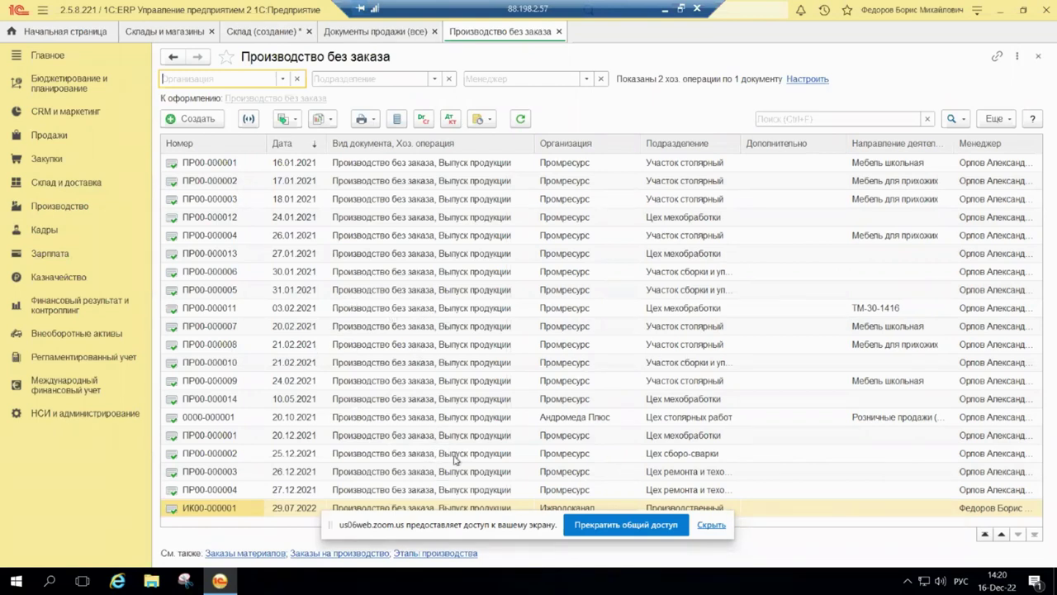
{"action": "left_click", "coordinate": [412, 453]}
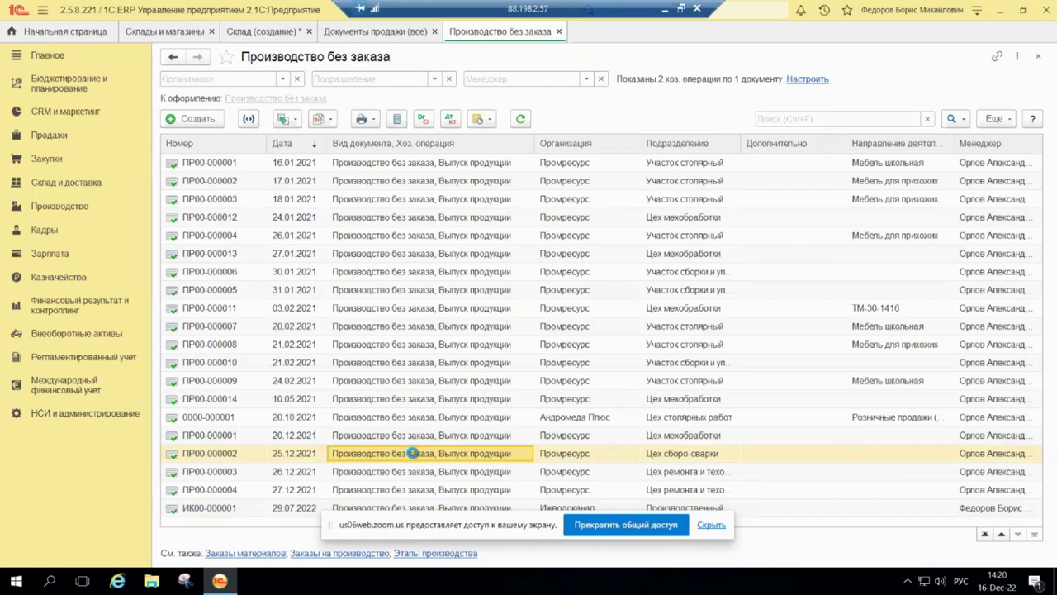
{"action": "double_click", "coordinate": [412, 453]}
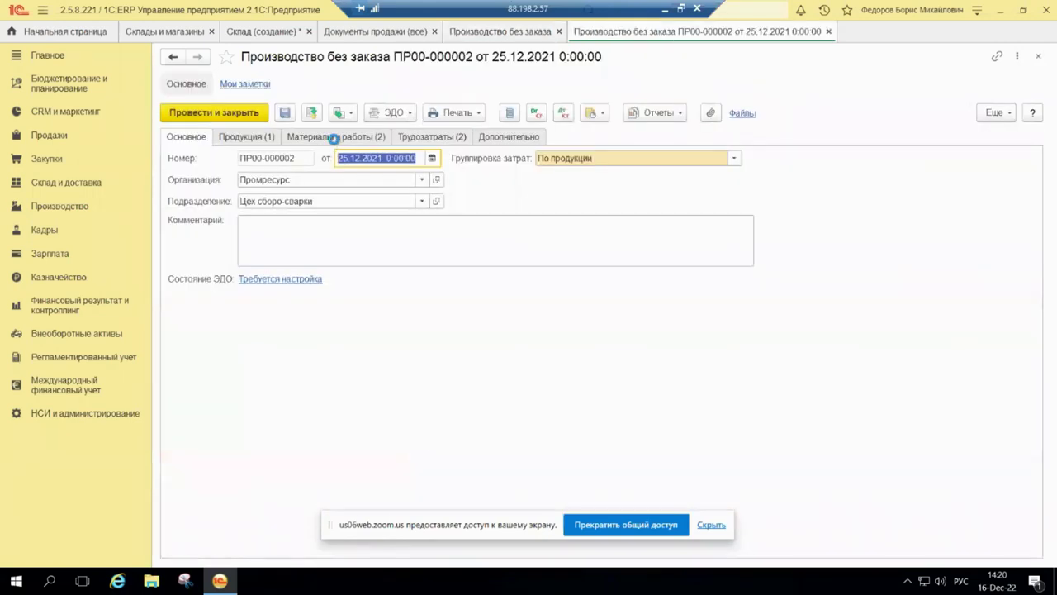
{"action": "left_click", "coordinate": [334, 138]}
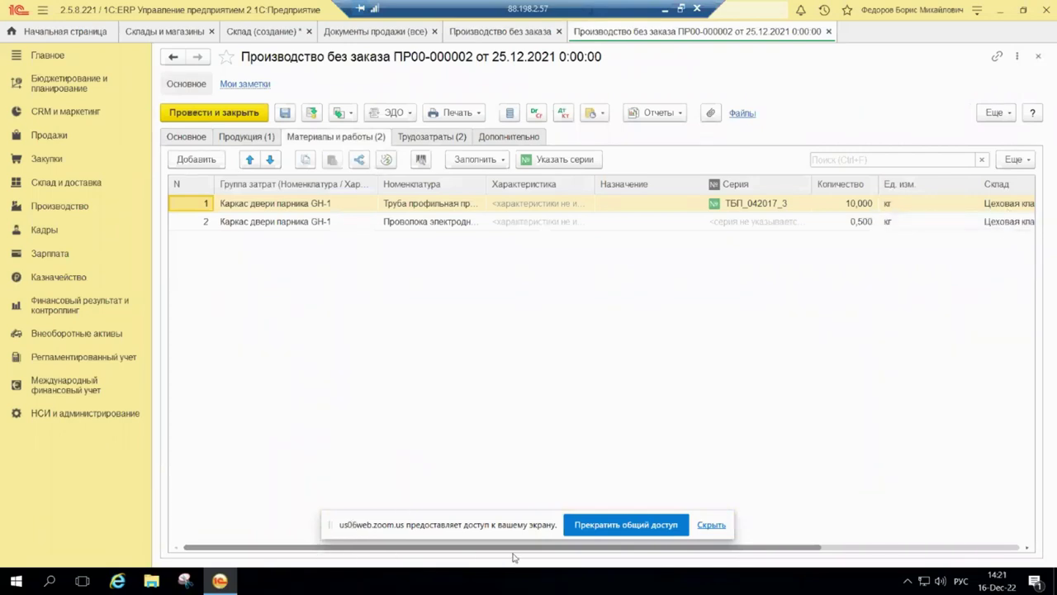
{"action": "left_click_drag", "start_coordinate": [820, 551], "coordinate": [864, 549]}
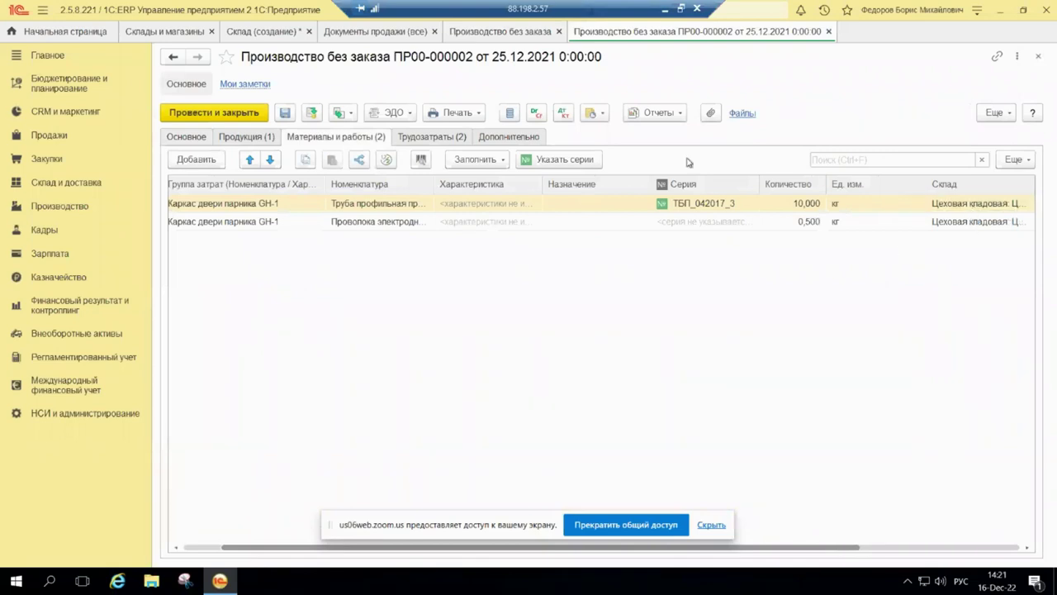
Examine the Продукция rows of the Производство без заказа document dated 25.12.2021 and close the document
{"action": "left_click", "coordinate": [265, 140]}
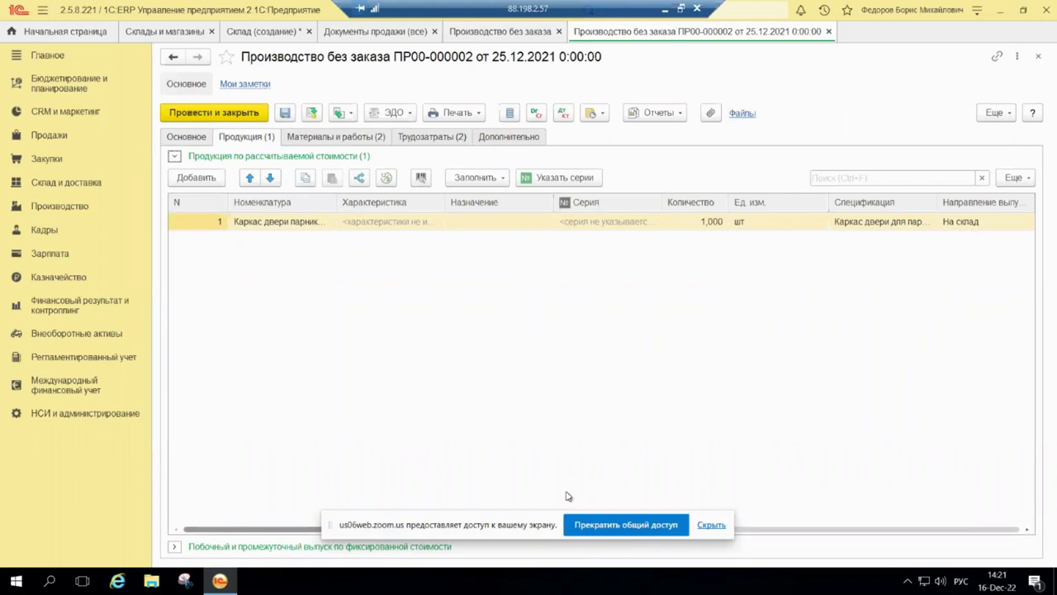
{"action": "left_click_drag", "start_coordinate": [252, 529], "coordinate": [115, 411]}
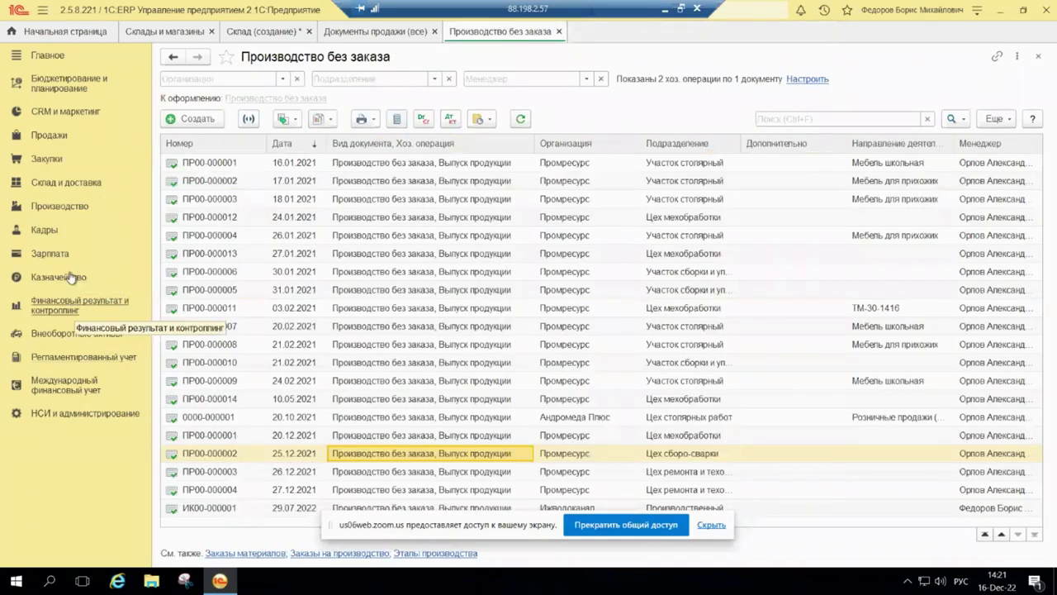
Open the last Цех заготовки ЭК stage from Диспетчирование этапов, examine its Обеспечение and the recipient of its Выпуск, and close it
{"action": "left_click", "coordinate": [66, 207]}
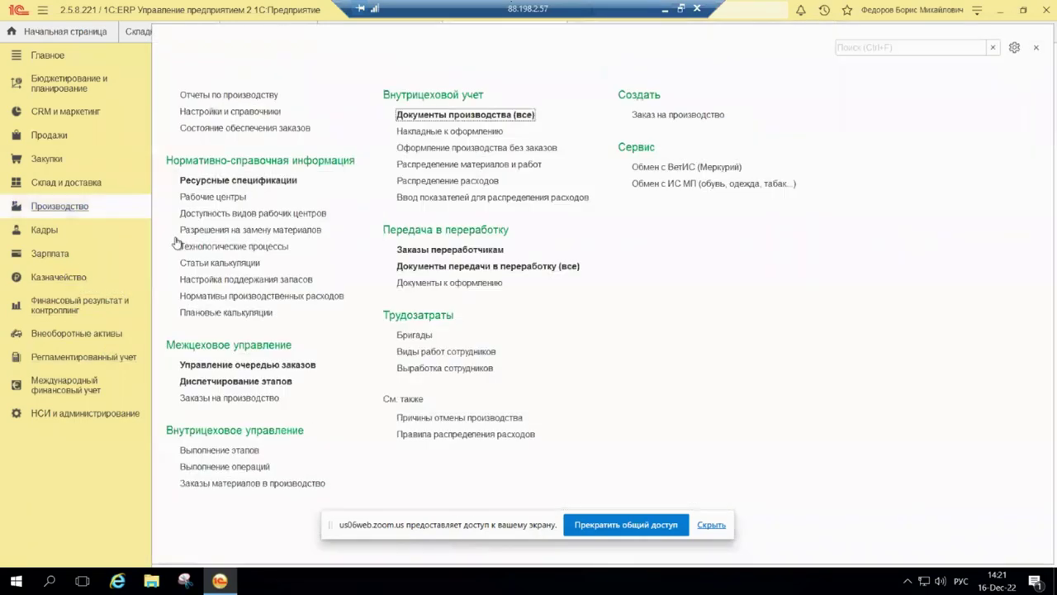
{"action": "left_click", "coordinate": [263, 383]}
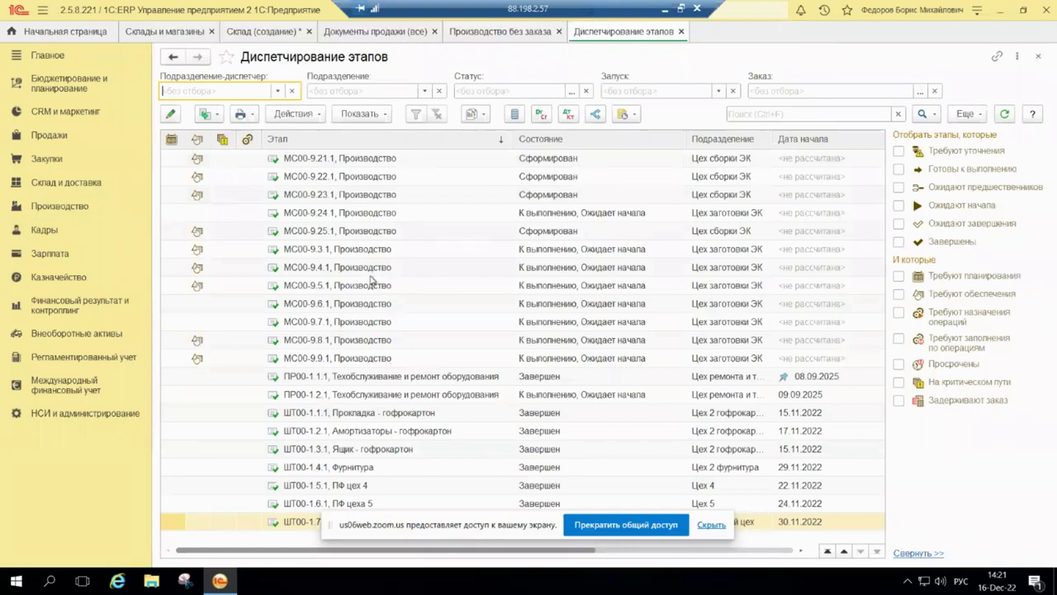
{"action": "left_click", "coordinate": [361, 358]}
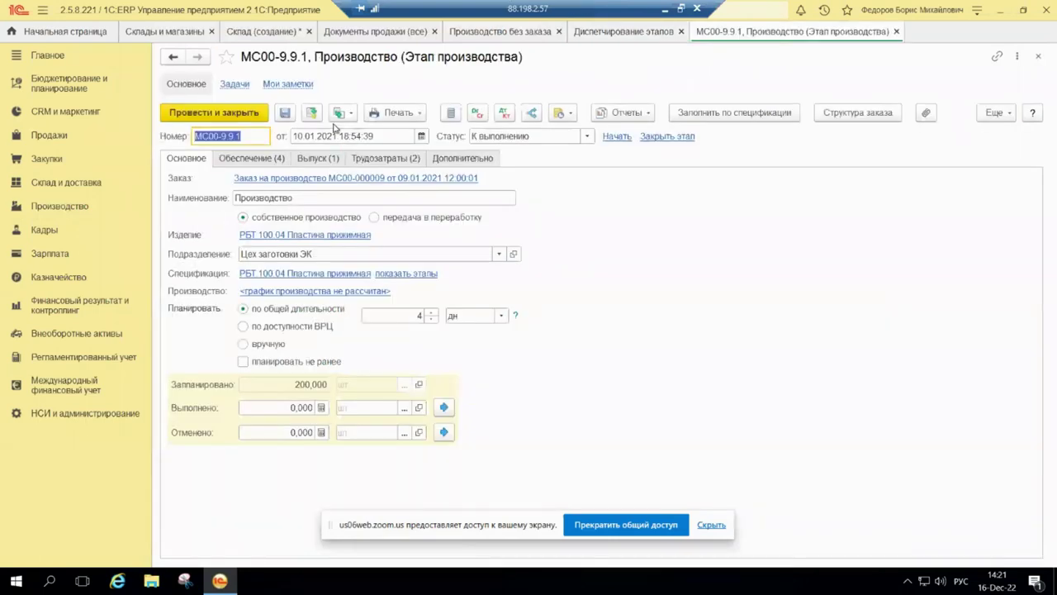
{"action": "left_click", "coordinate": [276, 160]}
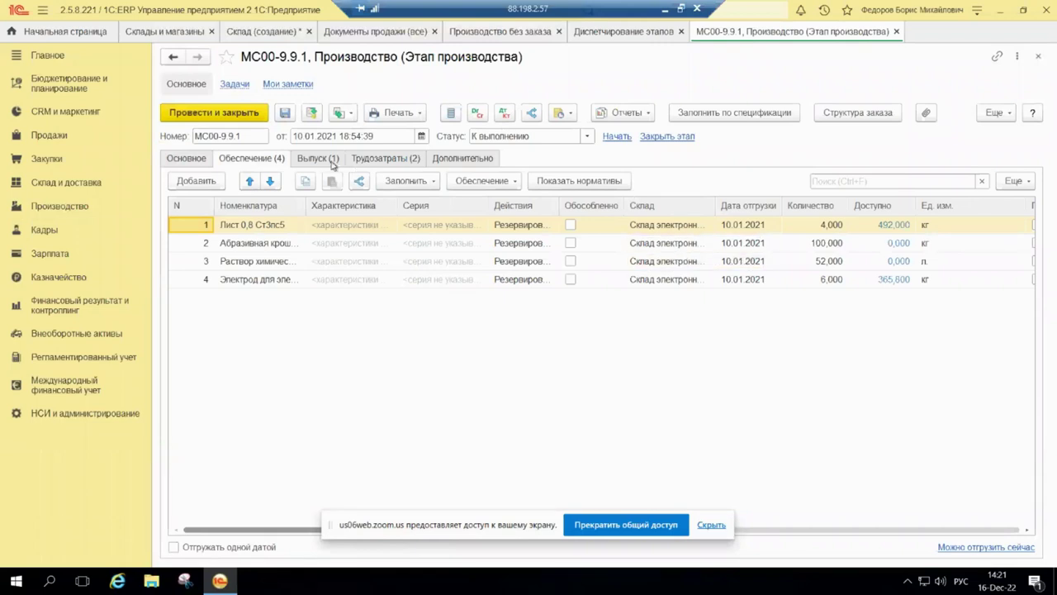
{"action": "left_click", "coordinate": [331, 161]}
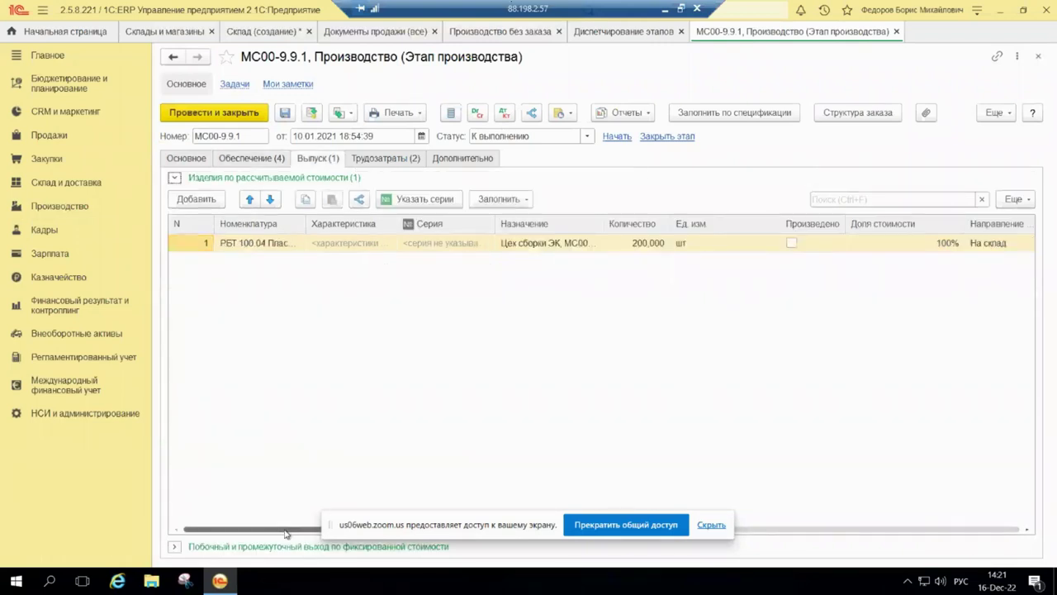
{"action": "left_click_drag", "start_coordinate": [289, 529], "coordinate": [511, 533]}
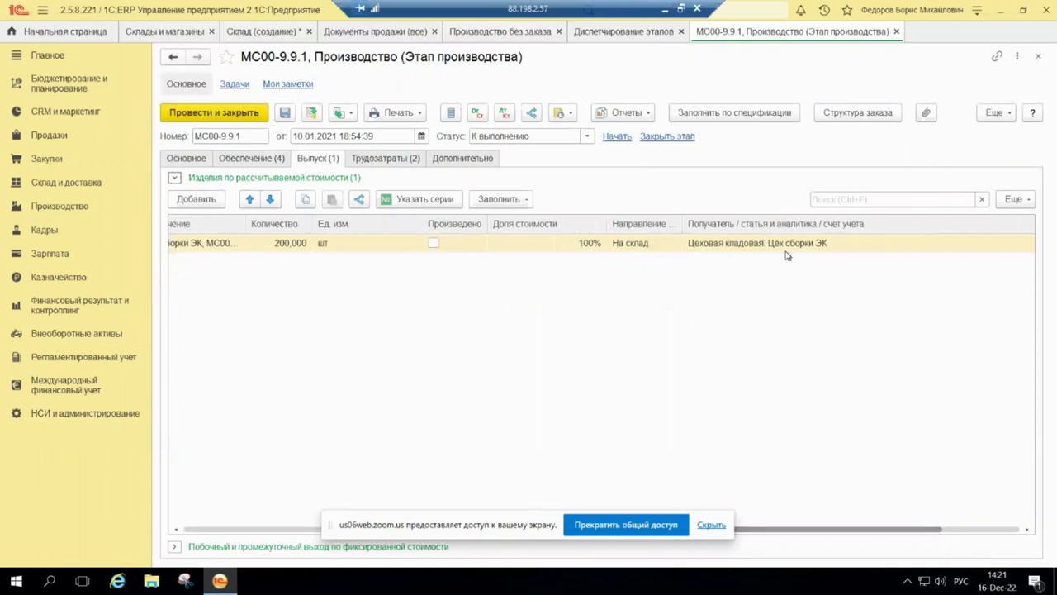
{"action": "left_click", "coordinate": [896, 31]}
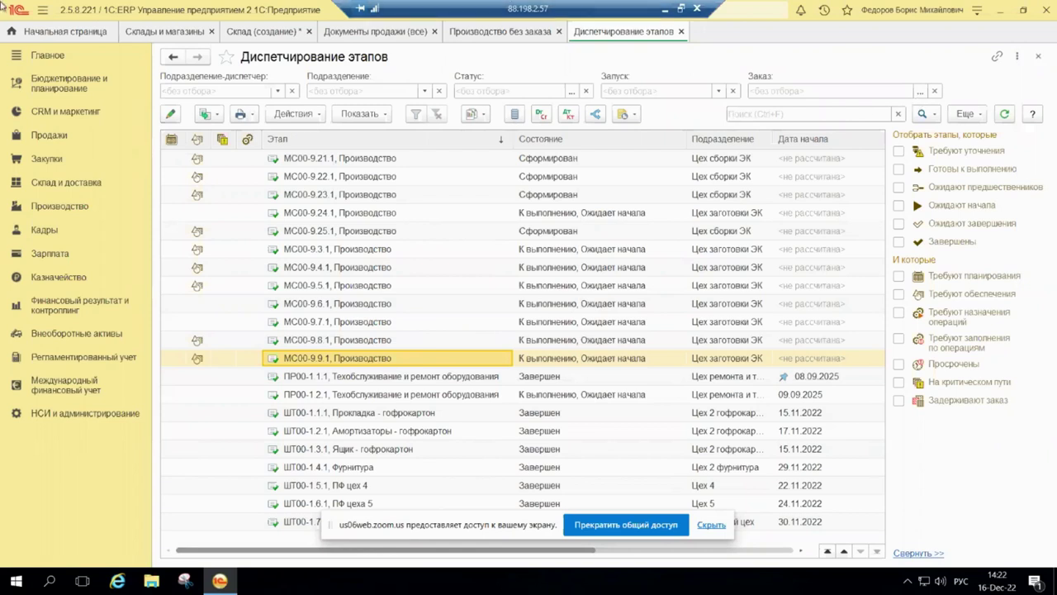
Set the production documents journal to show all document types and business operations
{"action": "left_click", "coordinate": [71, 205]}
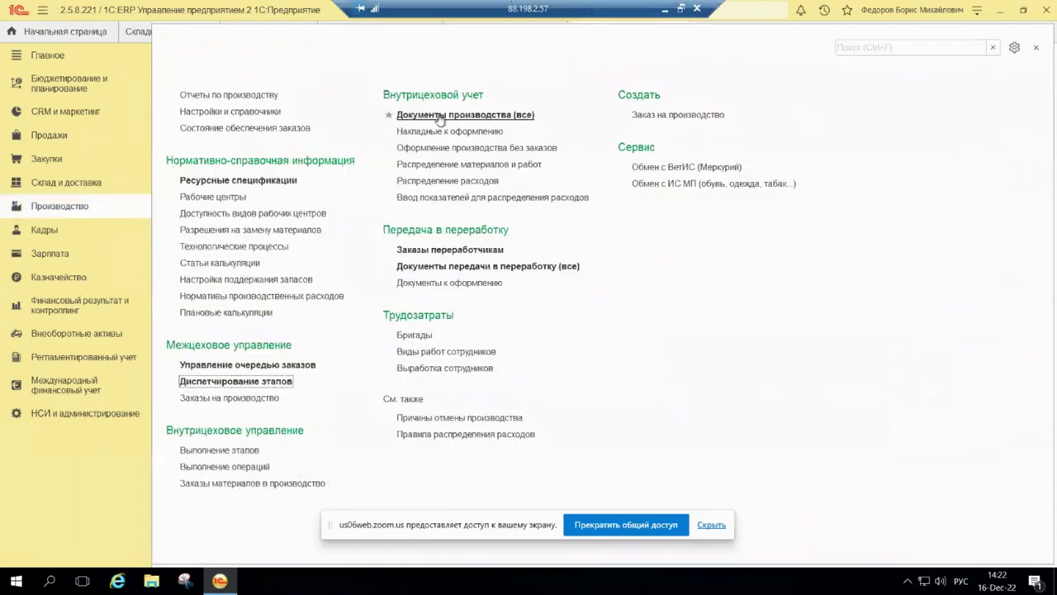
{"action": "left_click", "coordinate": [439, 116]}
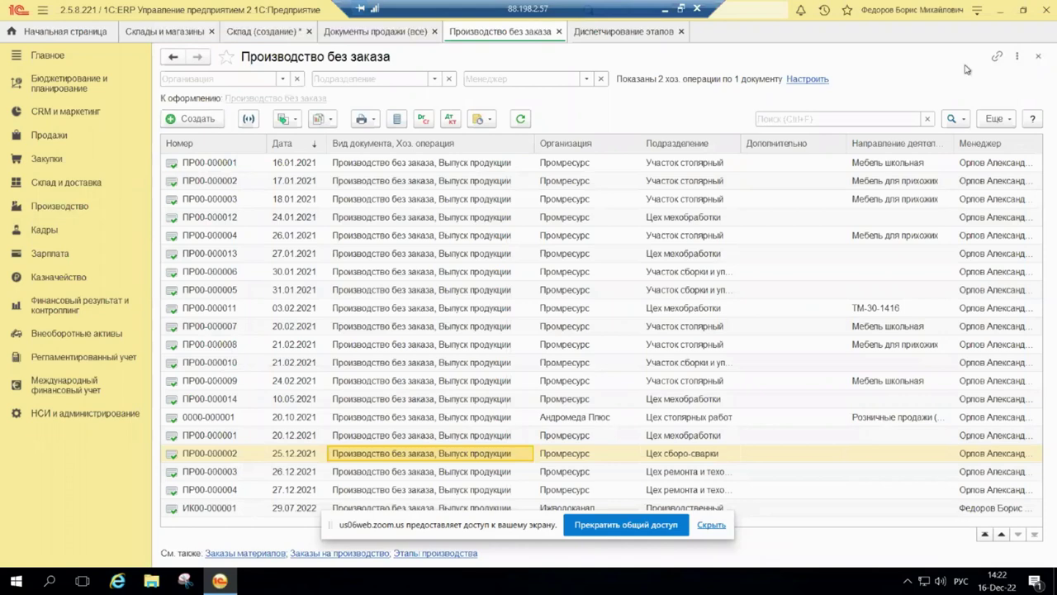
{"action": "left_click", "coordinate": [804, 82]}
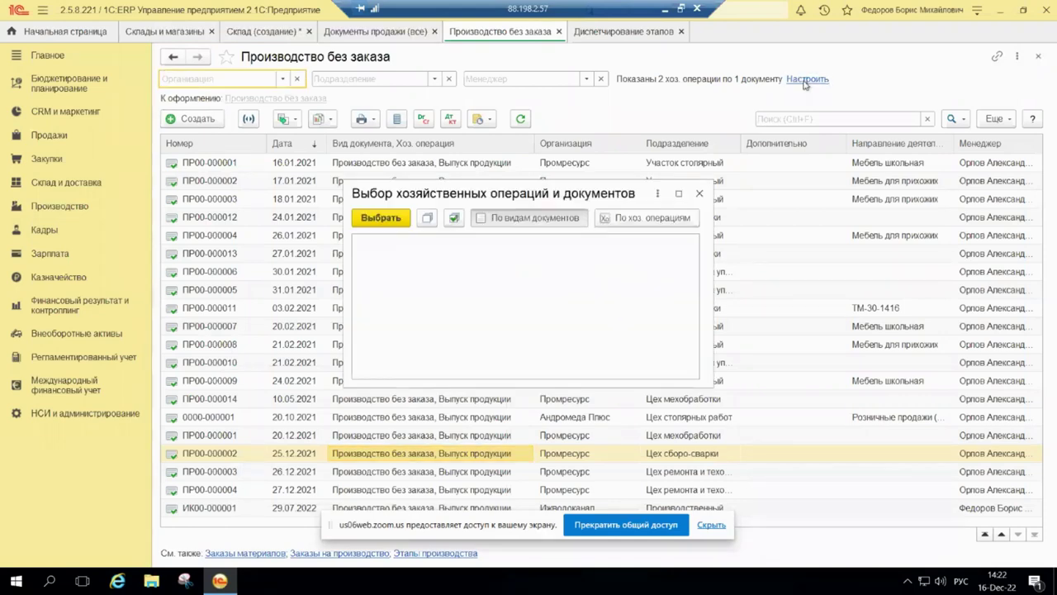
{"action": "left_click", "coordinate": [454, 217]}
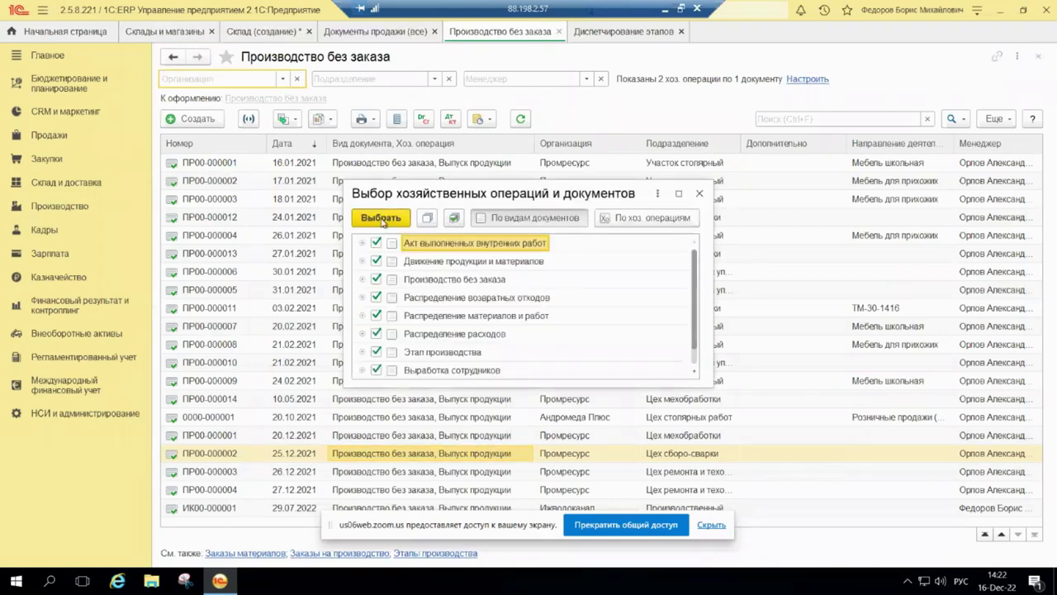
{"action": "left_click", "coordinate": [381, 217]}
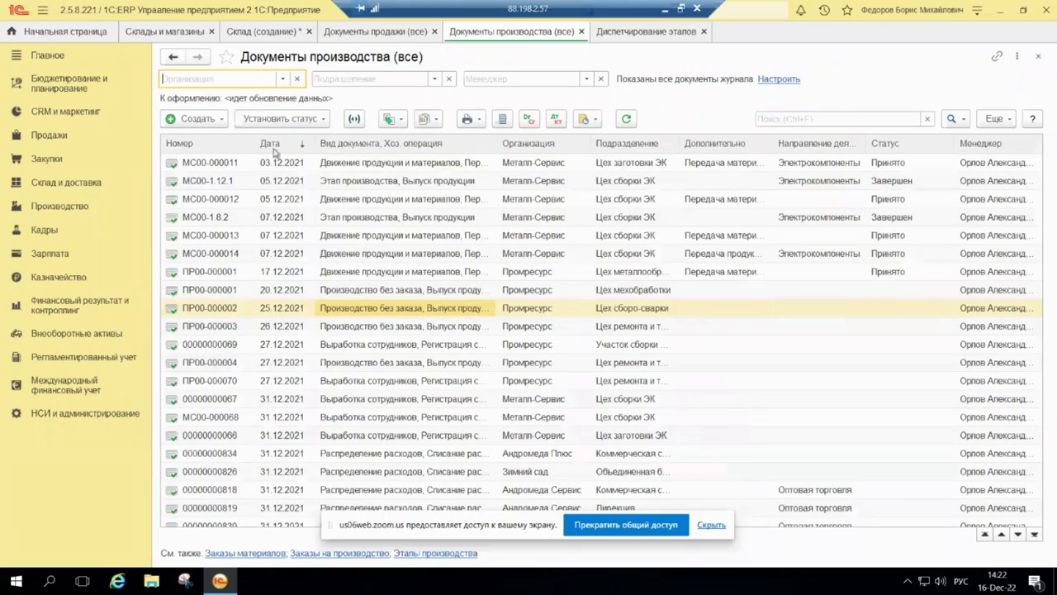
Start a new Передача материалов в кладовую document and examine its Склад and Цеховая кладовая fields
{"action": "left_click", "coordinate": [213, 120]}
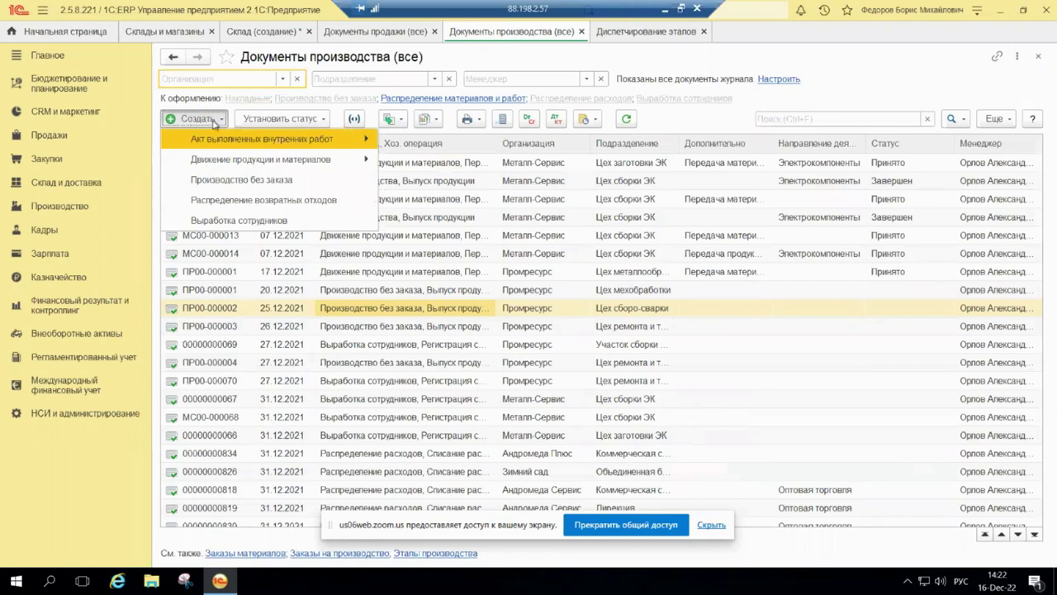
{"action": "mouse_move", "coordinate": [268, 162]}
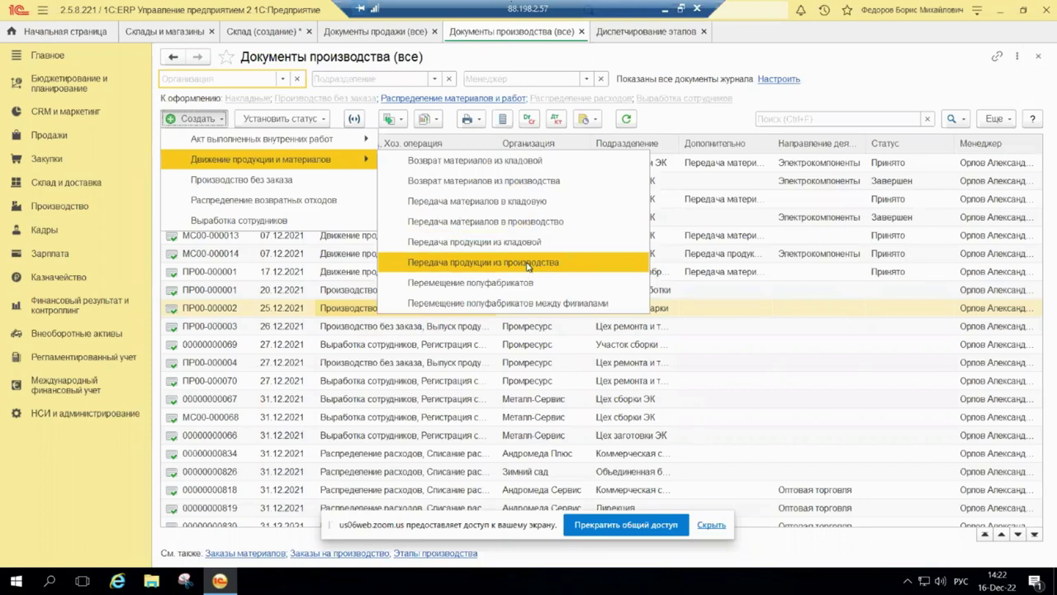
{"action": "left_click", "coordinate": [506, 204]}
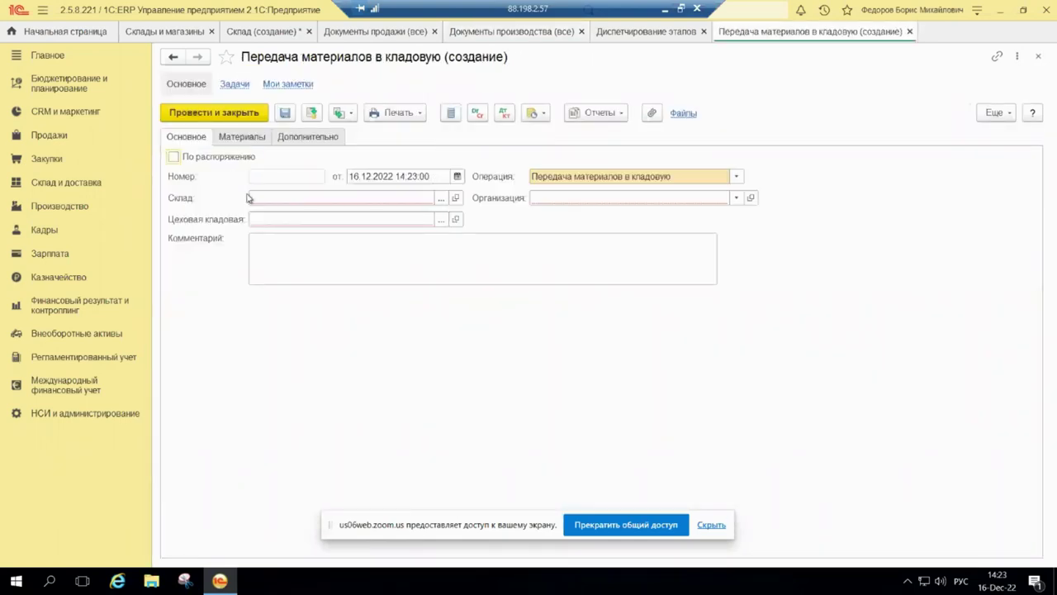
{"action": "left_click", "coordinate": [283, 219]}
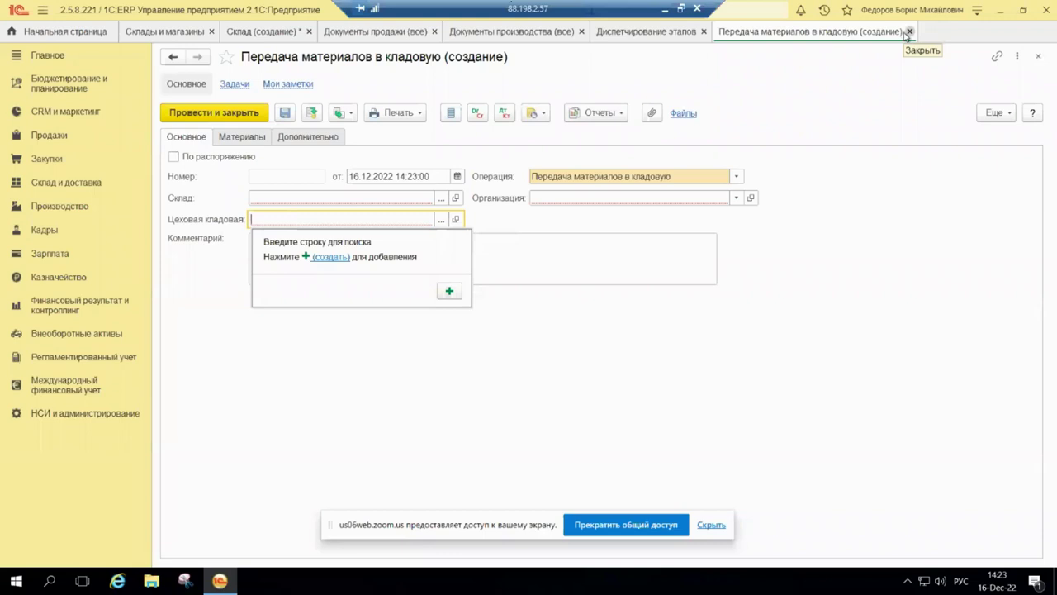
Change the operation to Передача материалов в производство and examine the Подразделение choices, other operations and Склад field
{"action": "left_click", "coordinate": [683, 176]}
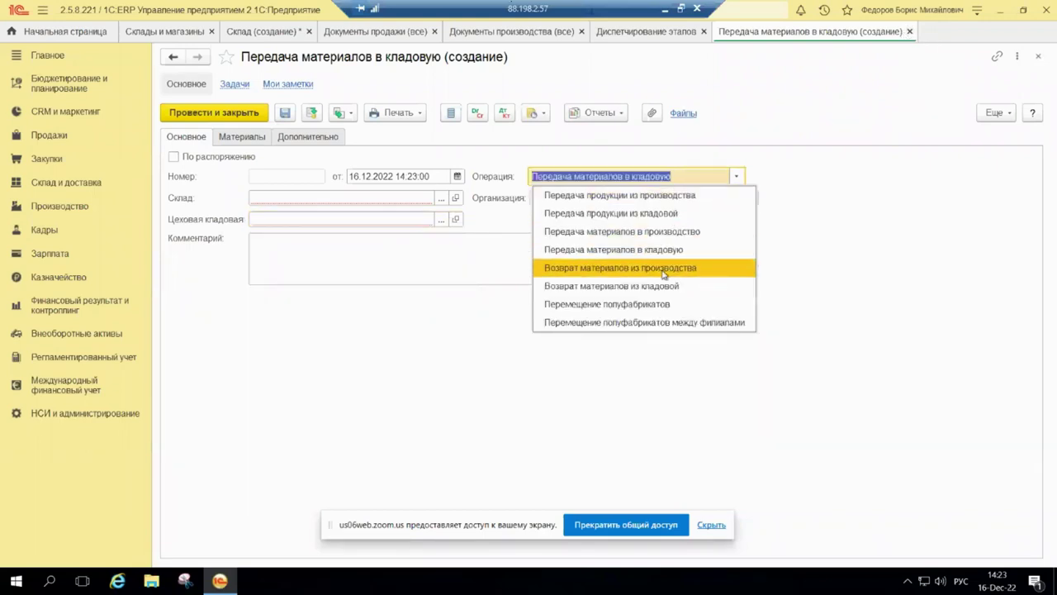
{"action": "left_click", "coordinate": [669, 232]}
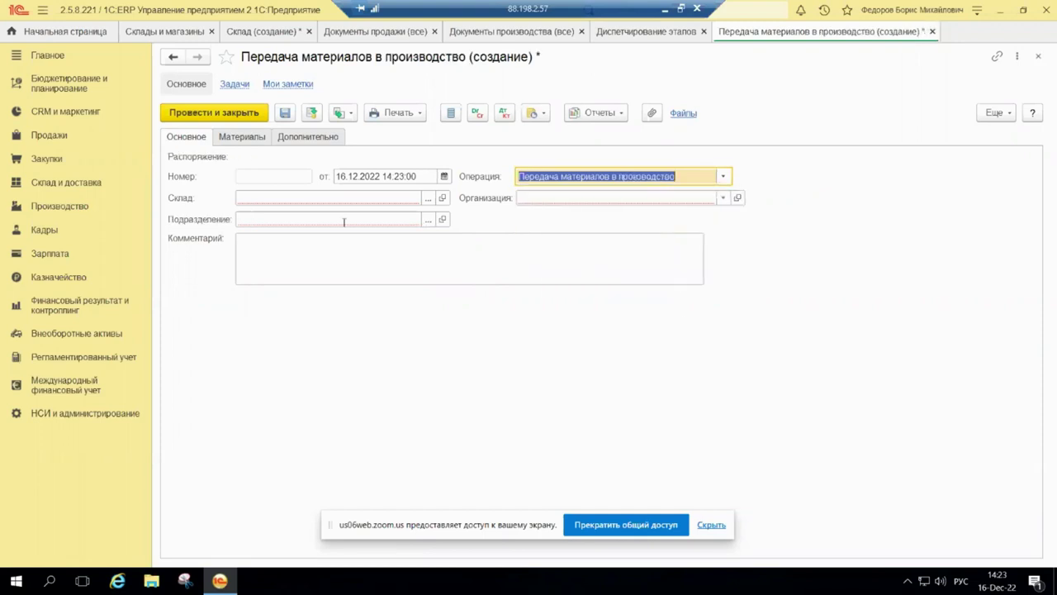
{"action": "left_click", "coordinate": [243, 221]}
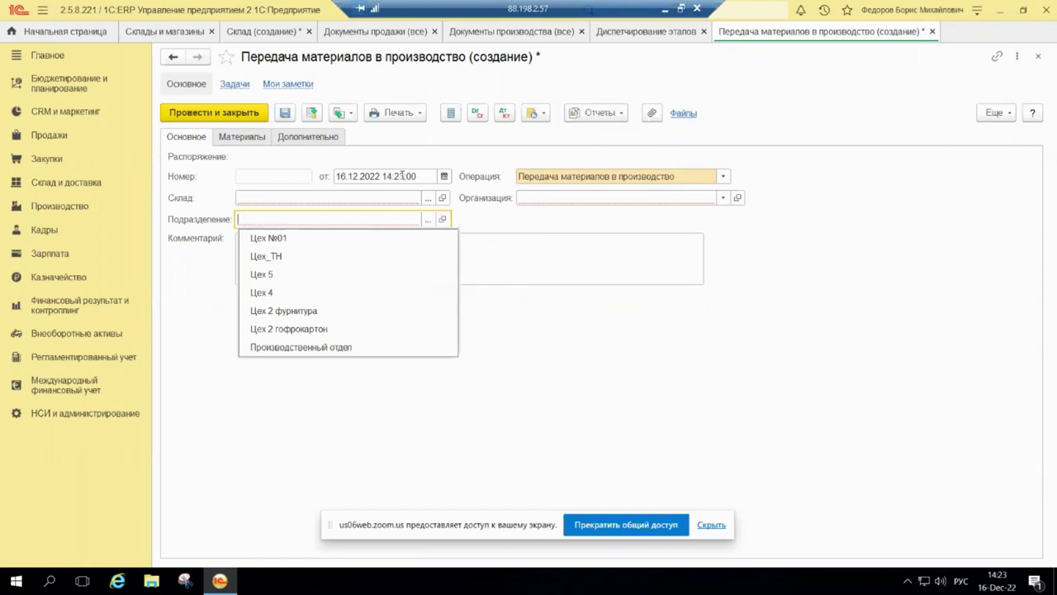
{"action": "left_click", "coordinate": [725, 177]}
{"action": "left_click", "coordinate": [724, 177]}
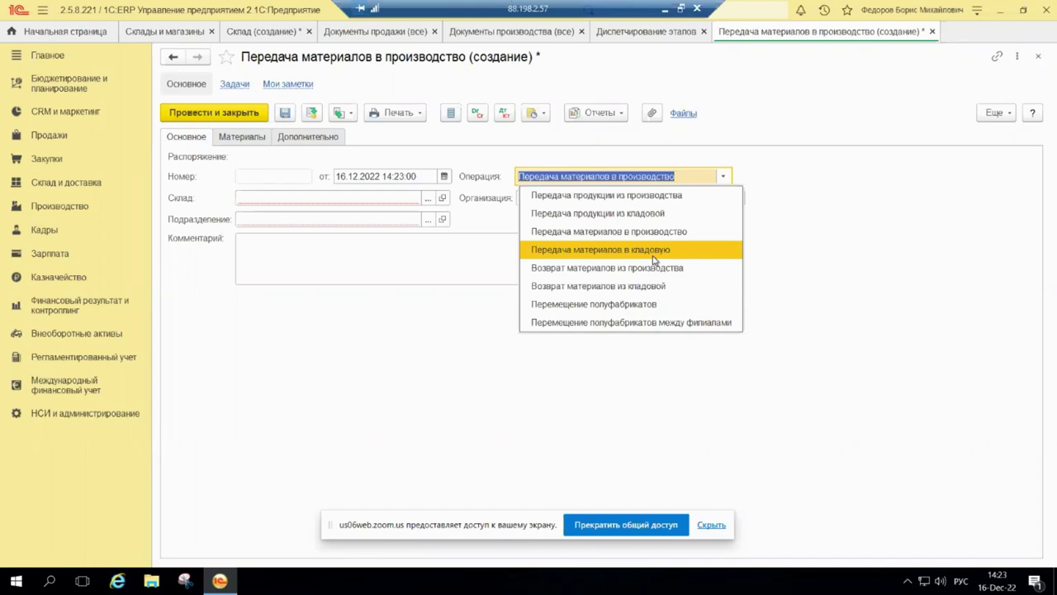
{"action": "left_click", "coordinate": [248, 199]}
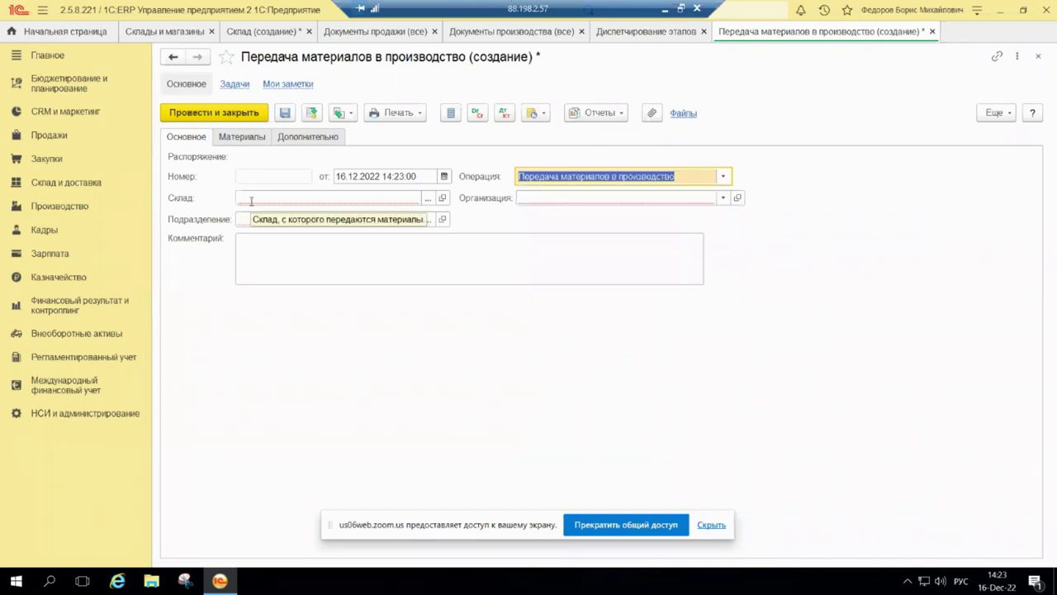
{"action": "left_click", "coordinate": [252, 201]}
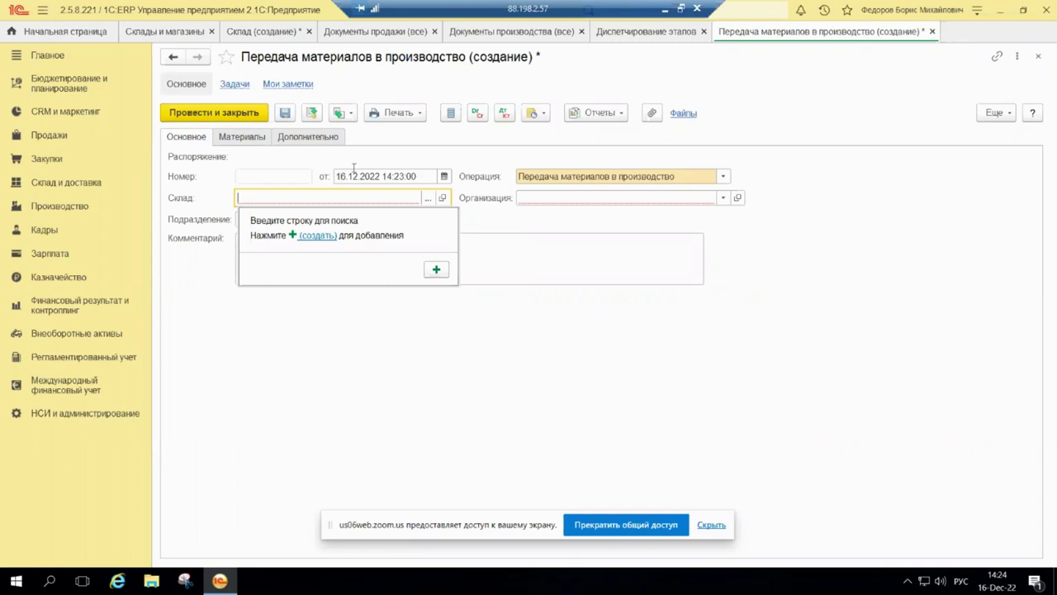
Check the Zoom webinar window, return to 1C:ERP and discard the unsaved Передача материалов в производство document
{"action": "left_click", "coordinate": [667, 10]}
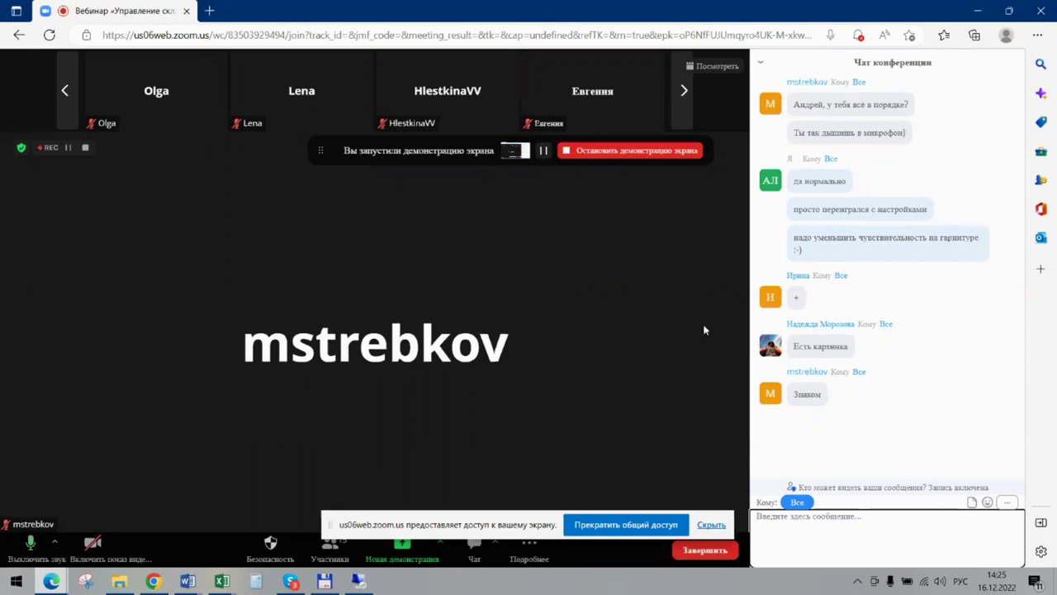
{"action": "left_click", "coordinate": [361, 579]}
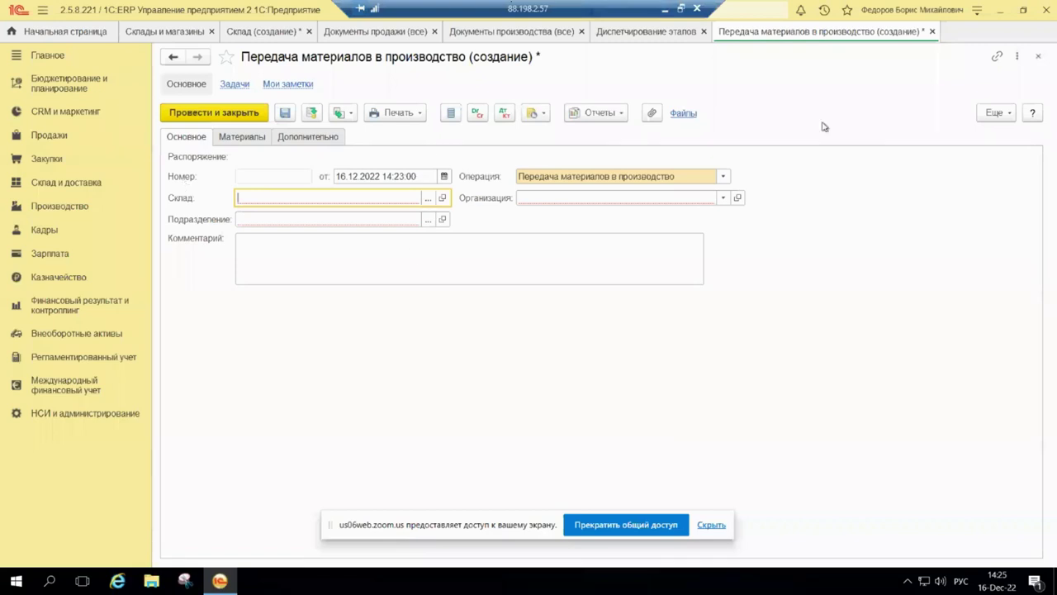
{"action": "left_click", "coordinate": [931, 32]}
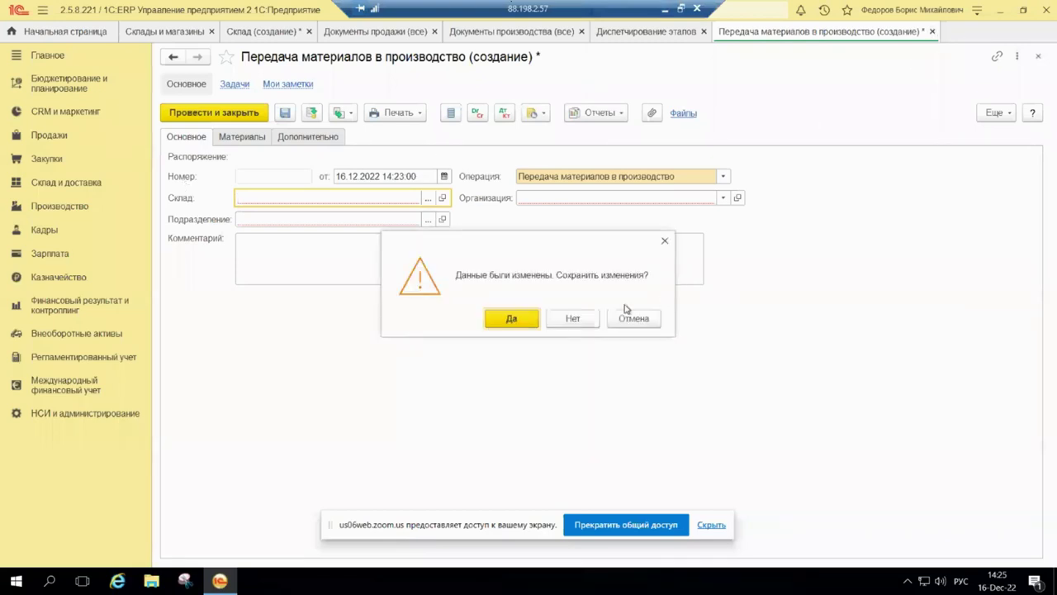
{"action": "left_click", "coordinate": [569, 319]}
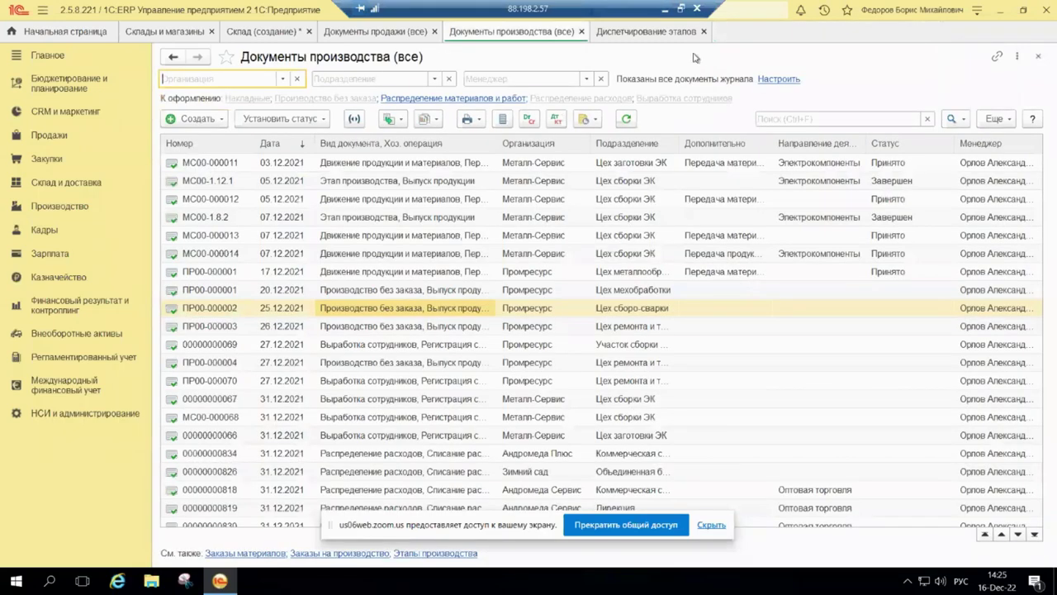
Reopen the Производство без заказа document dated 25.12.2021 and examine its department, materials and works, and products
{"action": "double_click", "coordinate": [393, 309]}
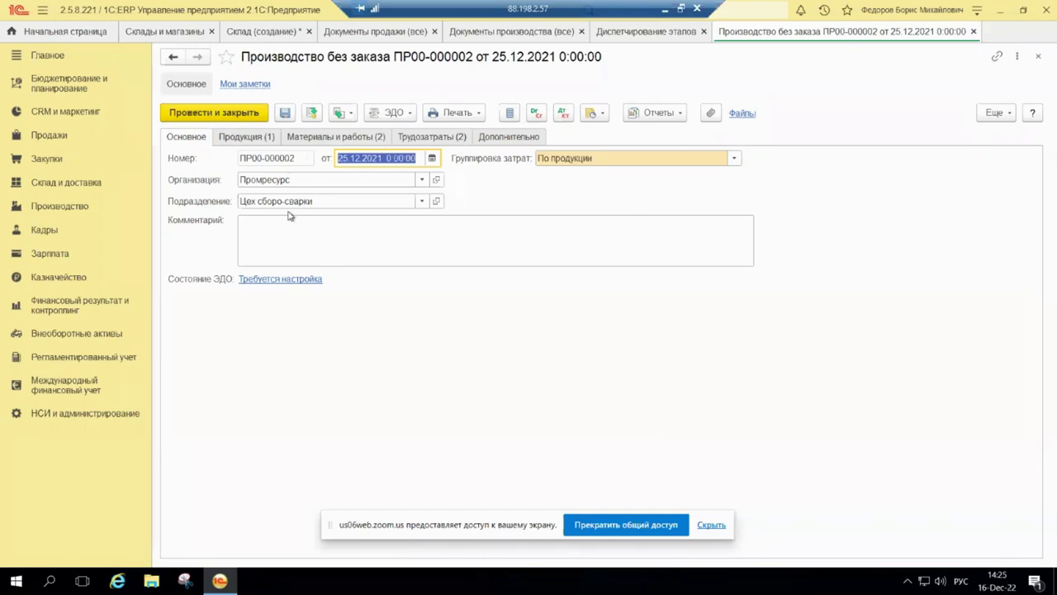
{"action": "left_click", "coordinate": [308, 140]}
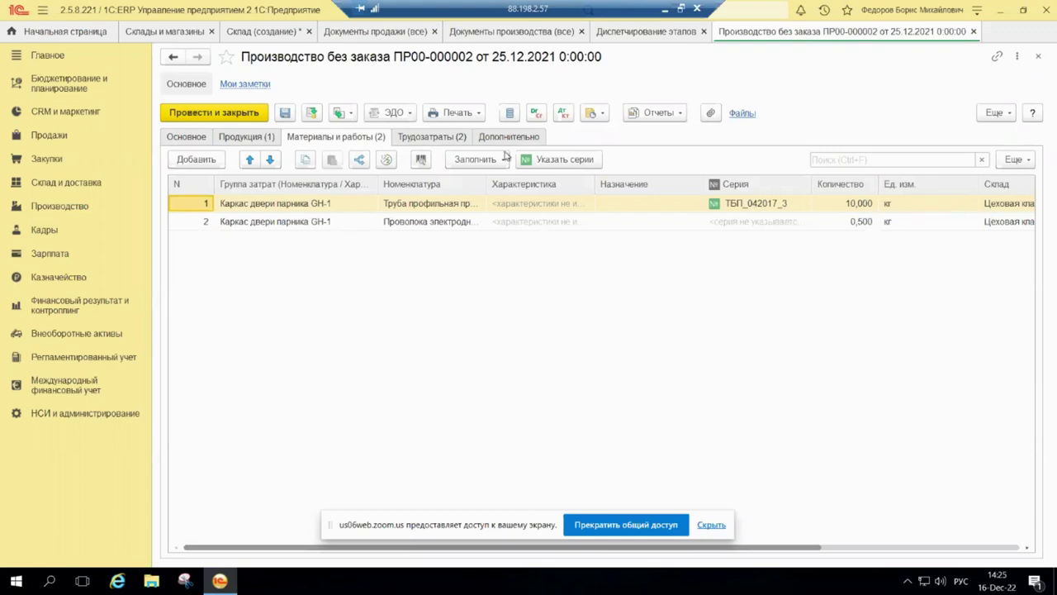
{"action": "left_click", "coordinate": [241, 139]}
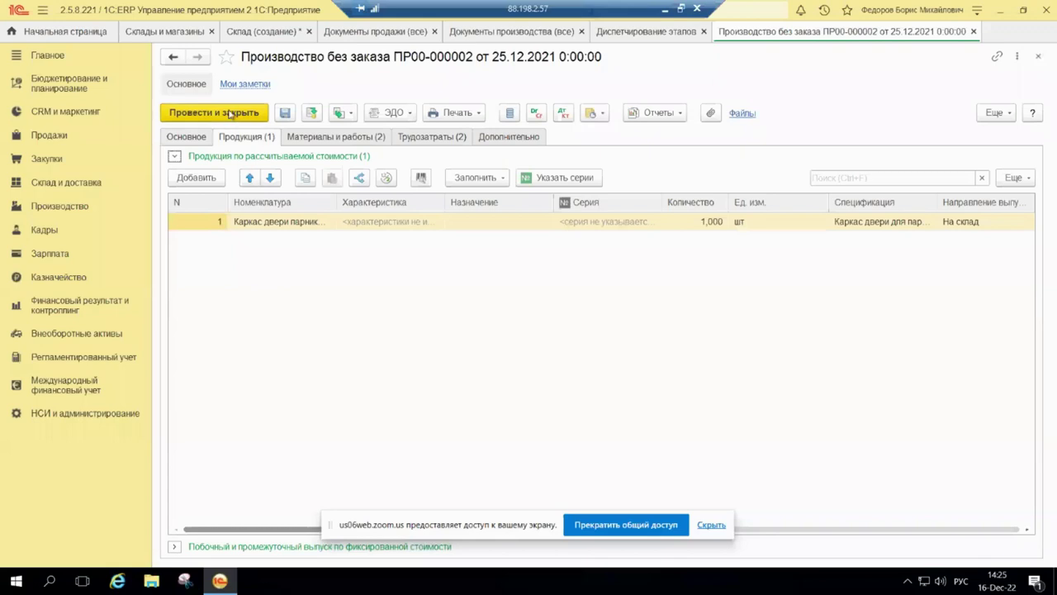
Review the unsaved warehouse's workshop storeroom settings, check the Zoom webinar window, and return to the Склады и магазины list in 1C:ERP
{"action": "left_click", "coordinate": [287, 33]}
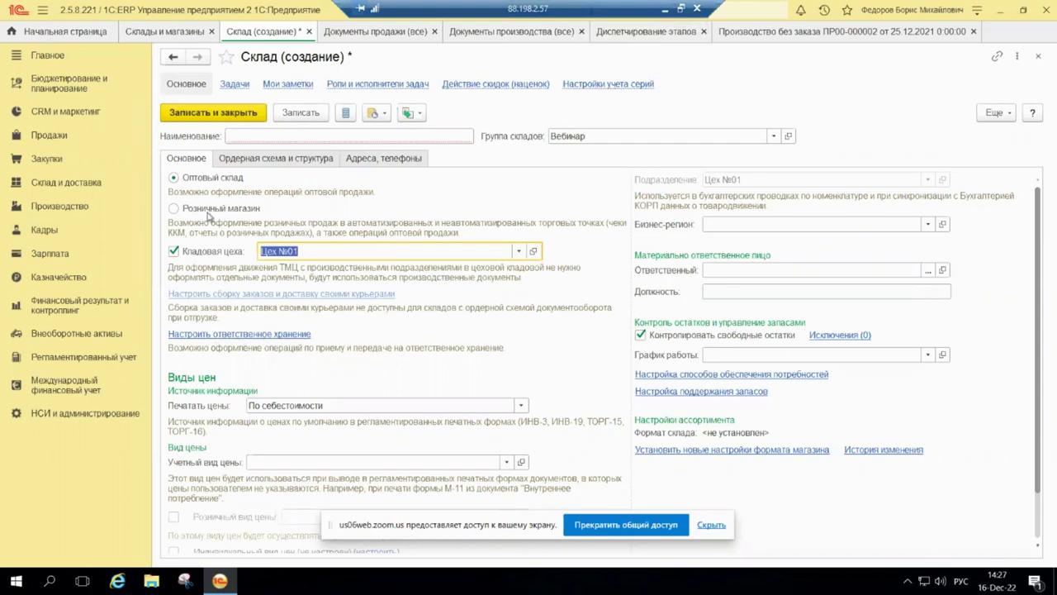
{"action": "left_click", "coordinate": [665, 10]}
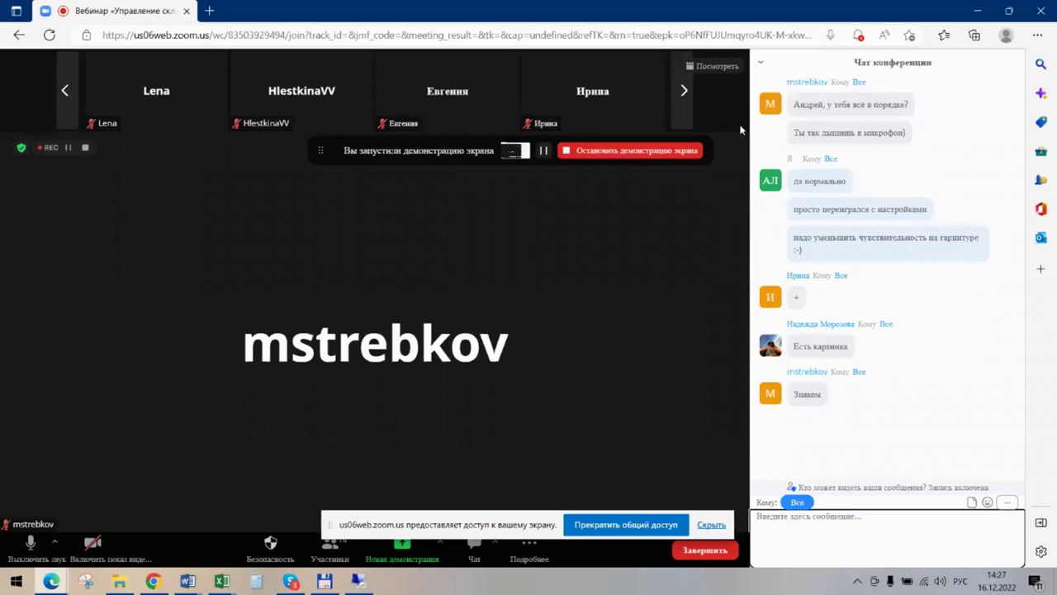
{"action": "left_click", "coordinate": [359, 581]}
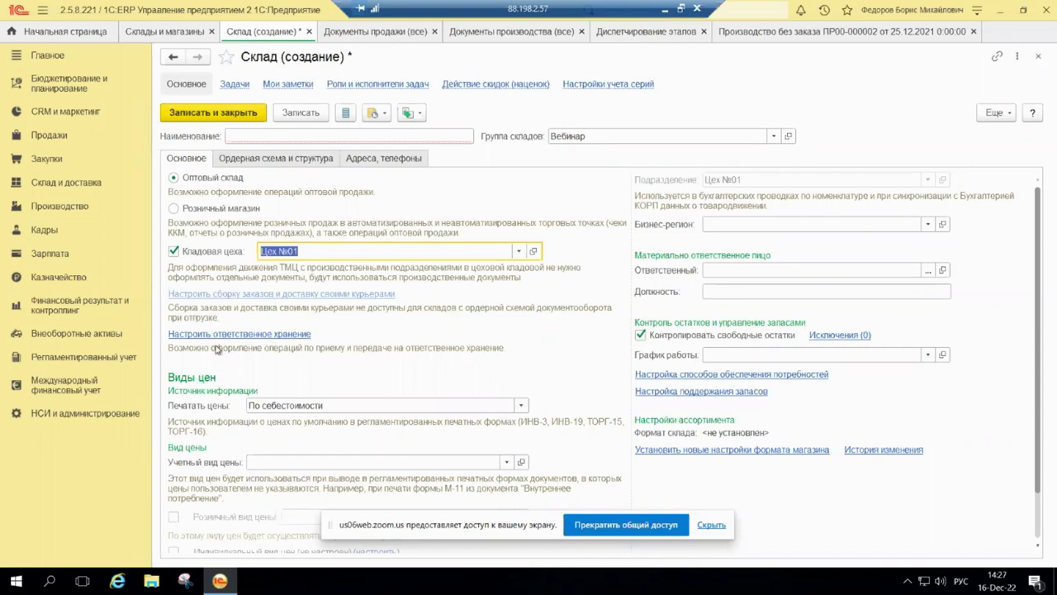
{"action": "left_click", "coordinate": [175, 32]}
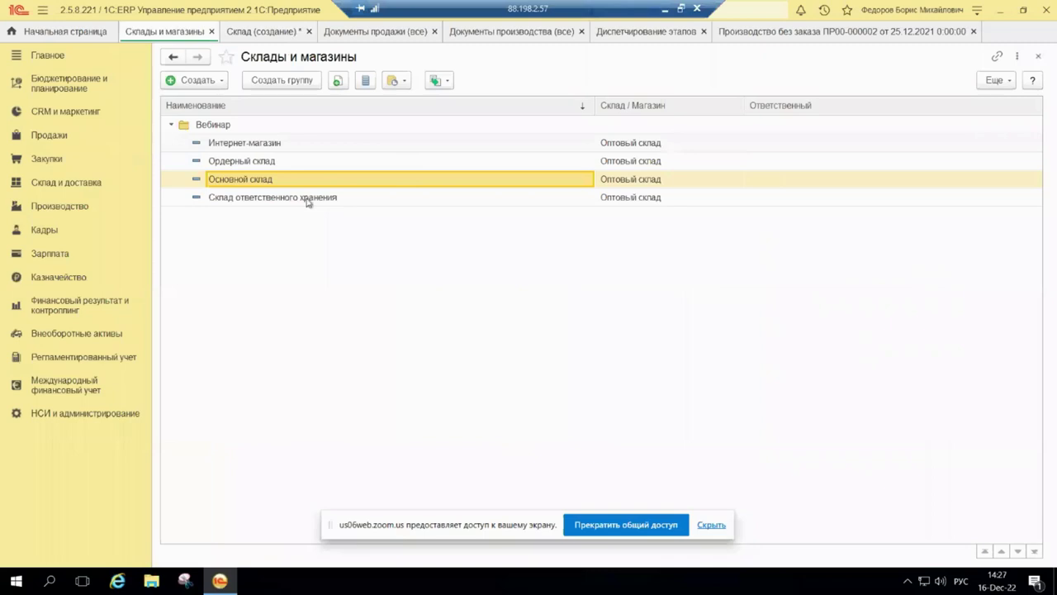
Examine the Склад ответственного хранения warehouse's custody conditions and the choices of storage recipient, and close the forms without saving
{"action": "left_click", "coordinate": [313, 203]}
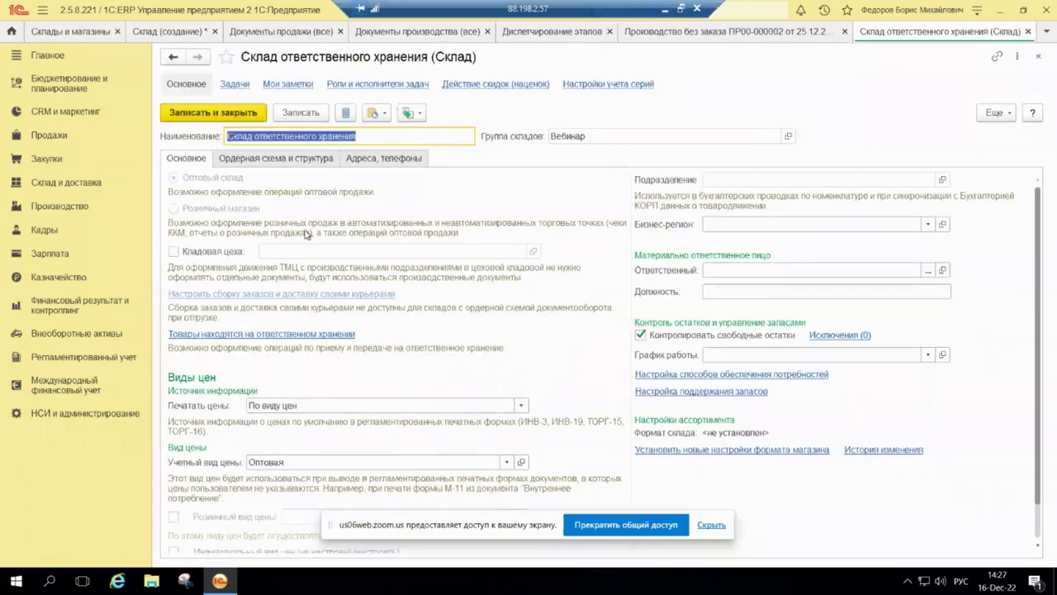
{"action": "left_click", "coordinate": [310, 334]}
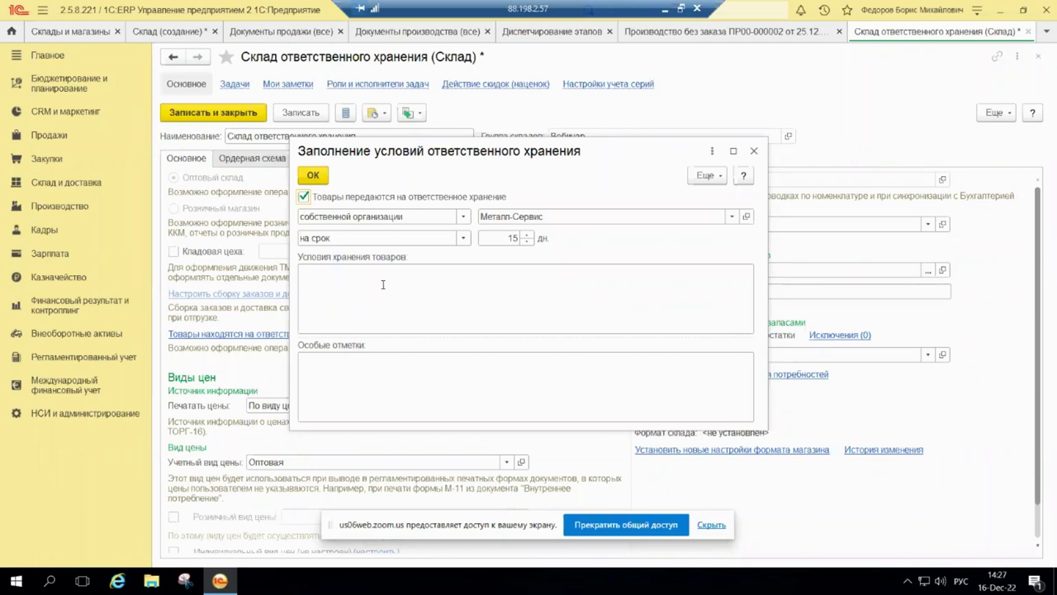
{"action": "left_click", "coordinate": [464, 216]}
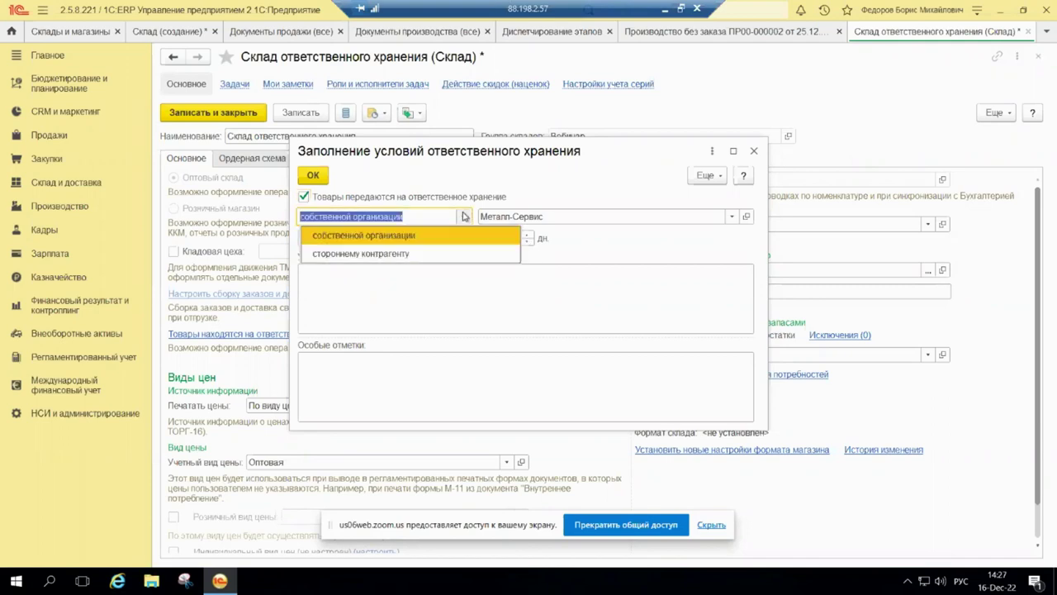
{"action": "left_click", "coordinate": [421, 238]}
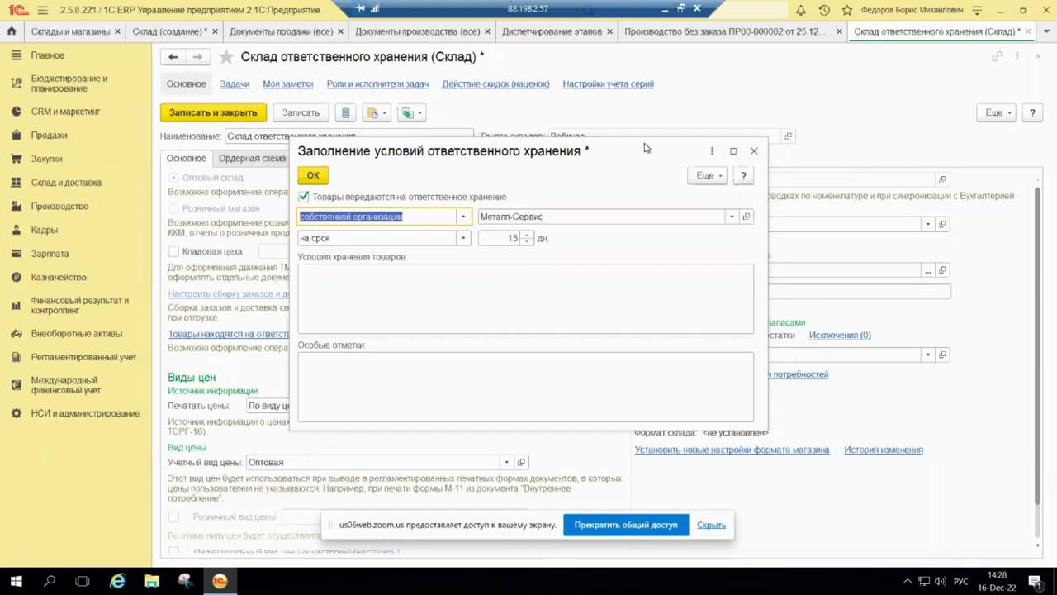
{"action": "left_click", "coordinate": [752, 153]}
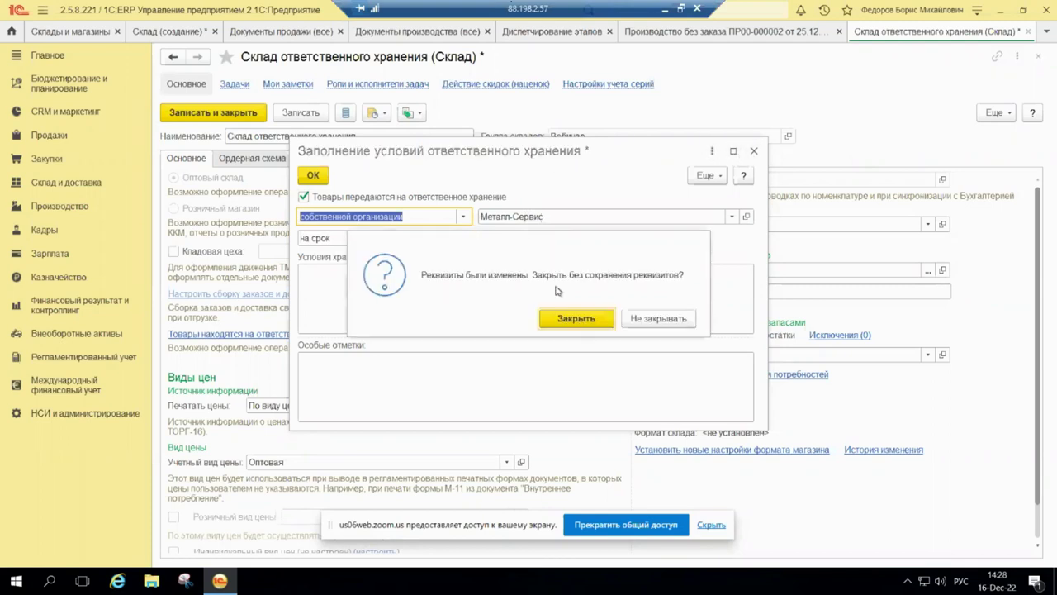
{"action": "left_click", "coordinate": [568, 316]}
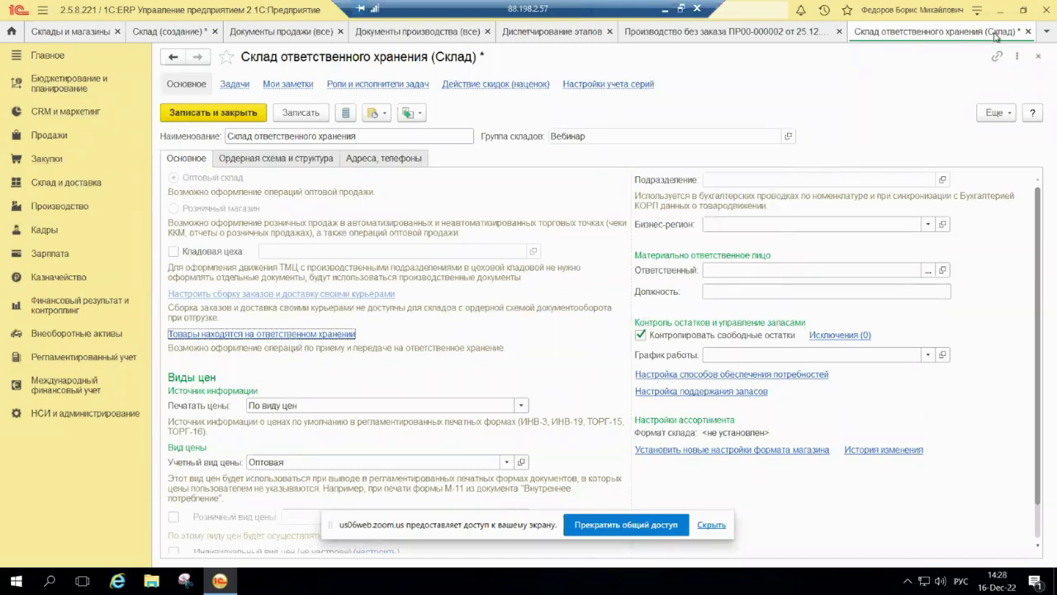
{"action": "left_click", "coordinate": [1030, 31]}
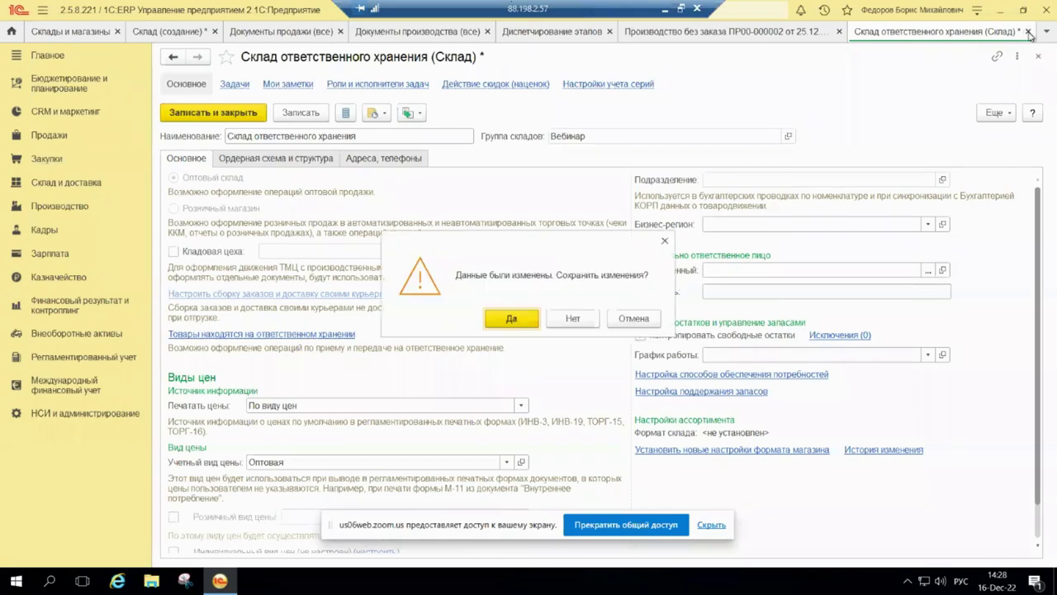
{"action": "left_click", "coordinate": [576, 321]}
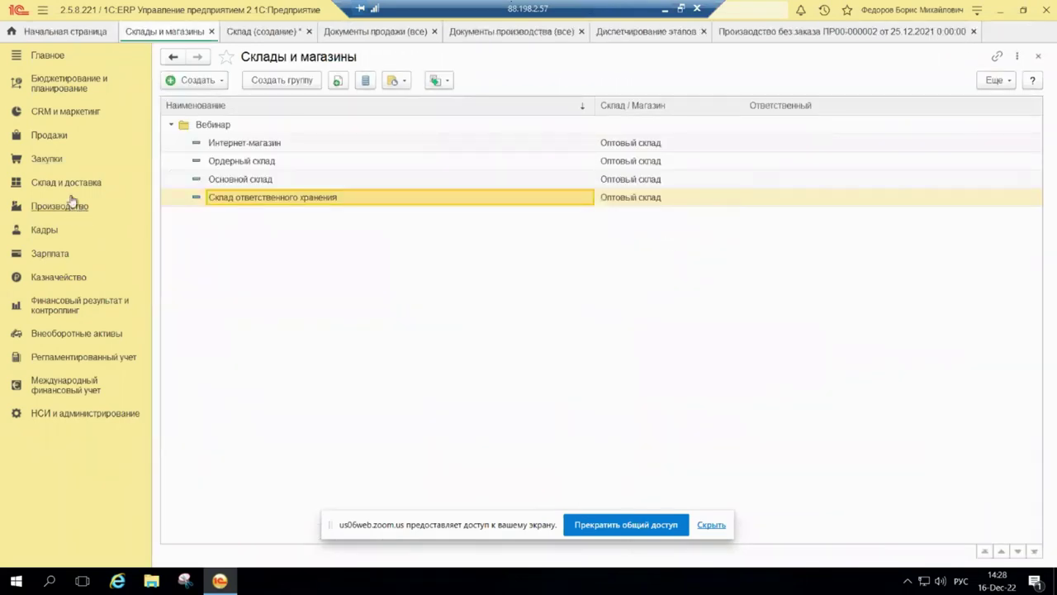
Open the Перемещение товаров document dated 16.12.2022 from the internal documents and examine its warehouses, goods and regulated accounting postings
{"action": "left_click", "coordinate": [66, 182]}
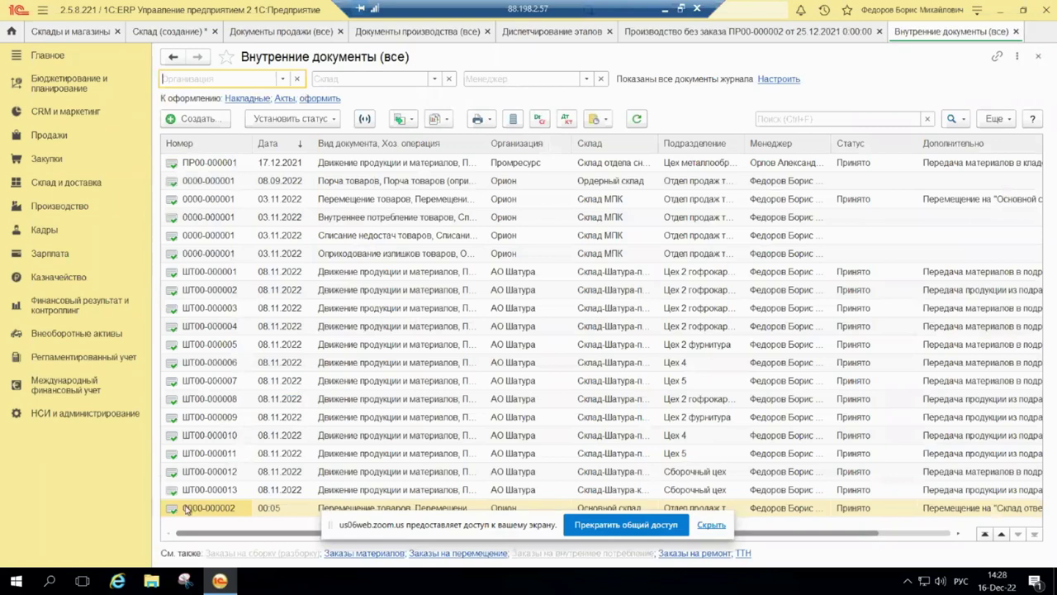
{"action": "double_click", "coordinate": [189, 508]}
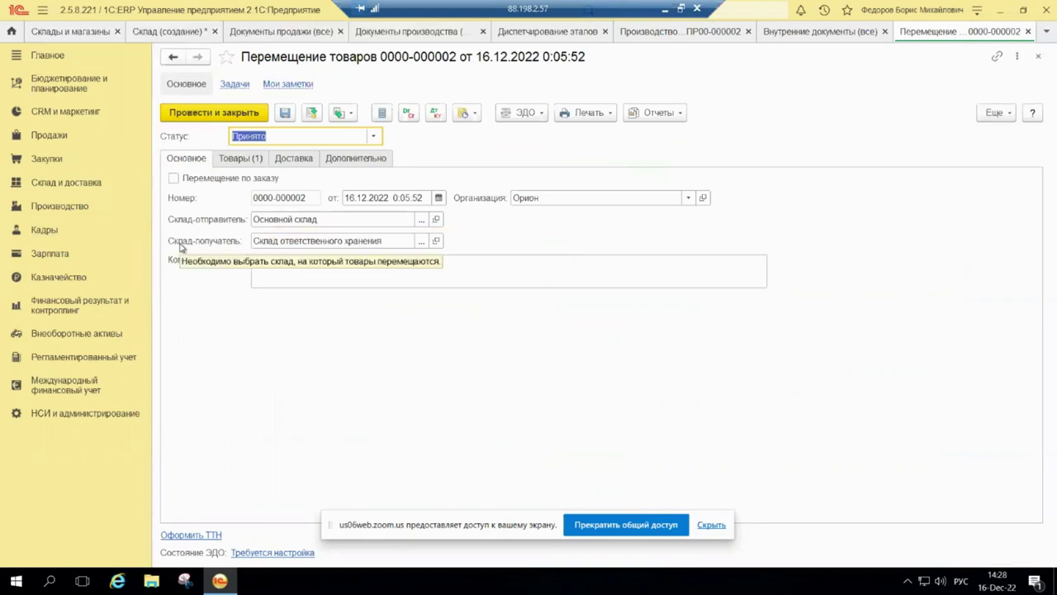
{"action": "key", "text": "Tab"}
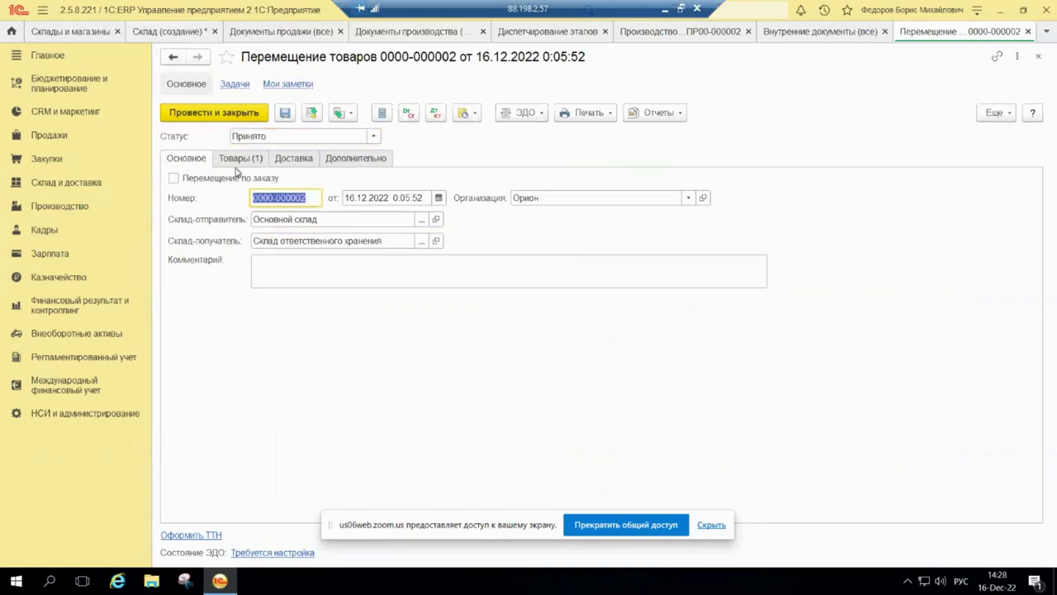
{"action": "left_click", "coordinate": [241, 159]}
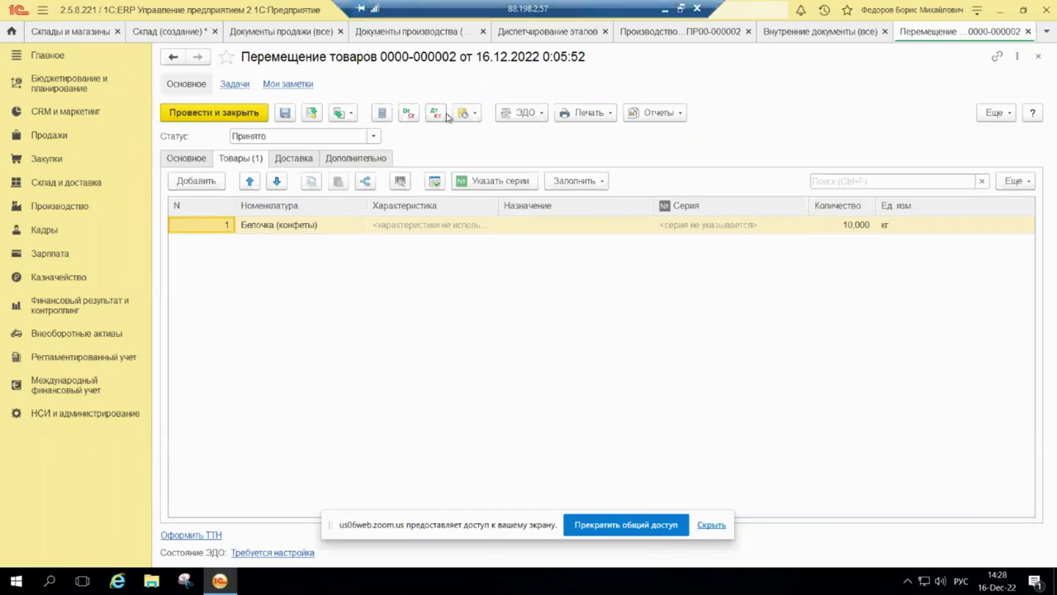
{"action": "left_click", "coordinate": [438, 114]}
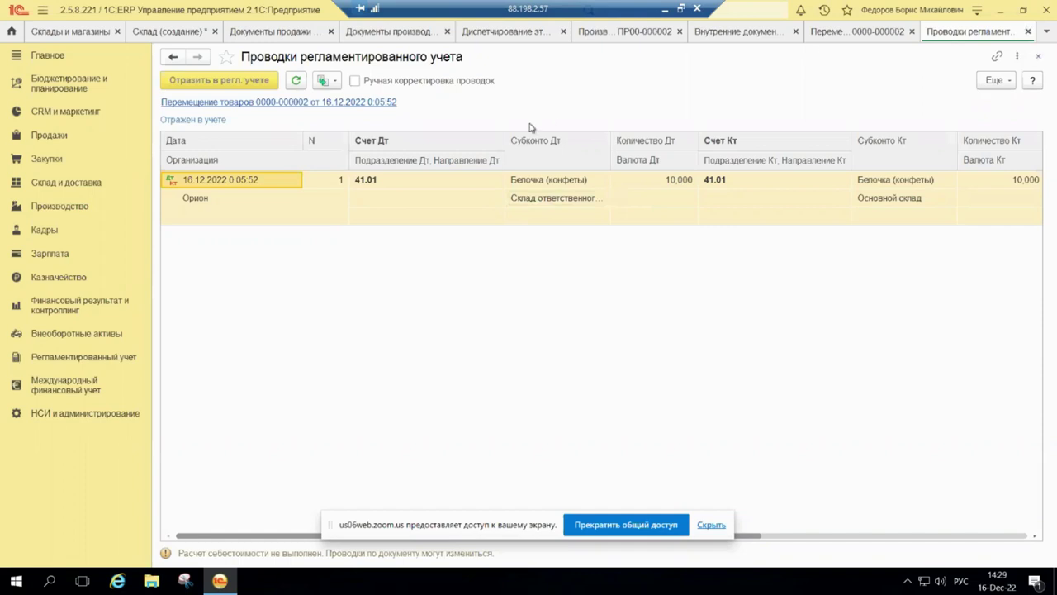
{"action": "left_click", "coordinate": [1029, 32]}
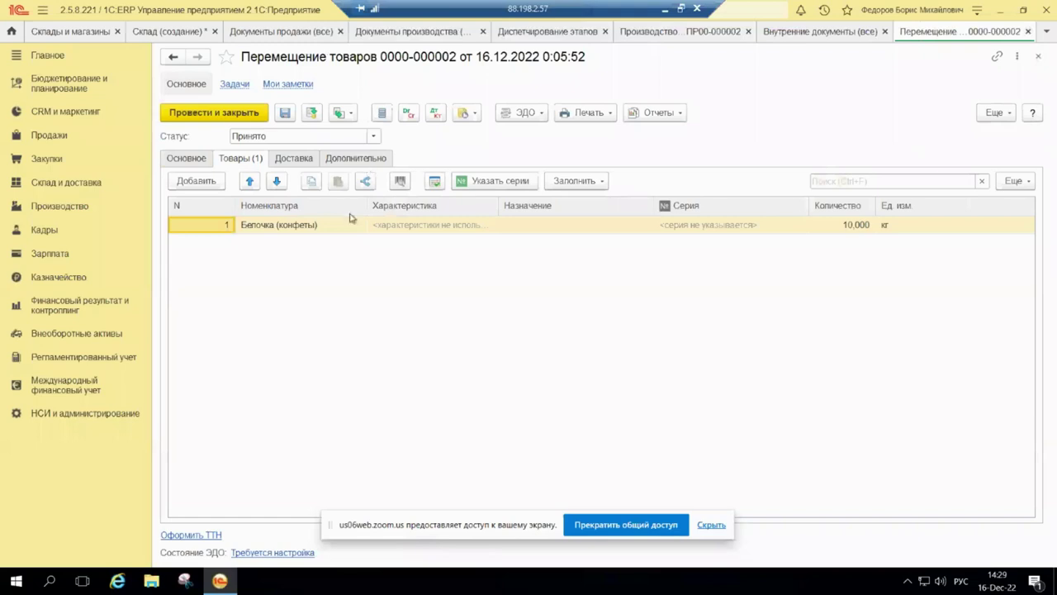
Display the transfer's МХ-1 storage acceptance act, examine it, and close both the form and the document
{"action": "left_click", "coordinate": [651, 114]}
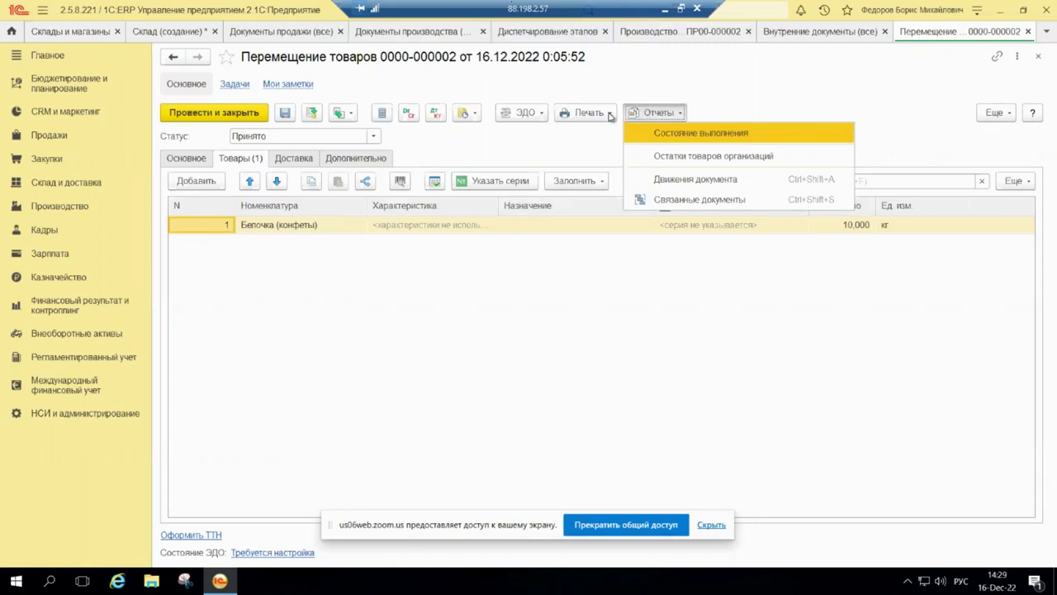
{"action": "left_click", "coordinate": [588, 113]}
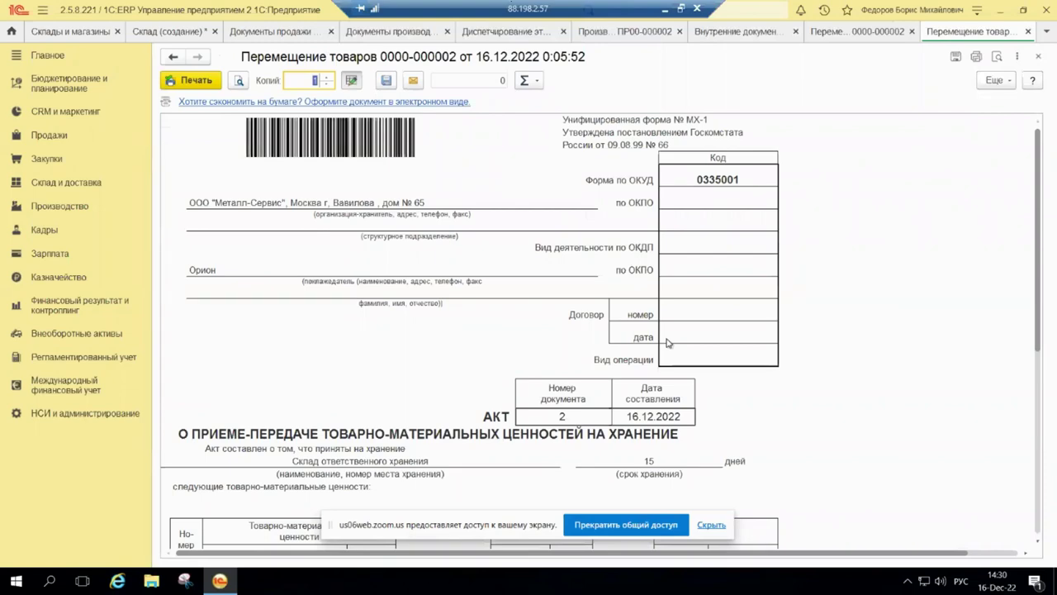
{"action": "scroll", "coordinate": [651, 327], "scroll_direction": "down", "scroll_amount": 10}
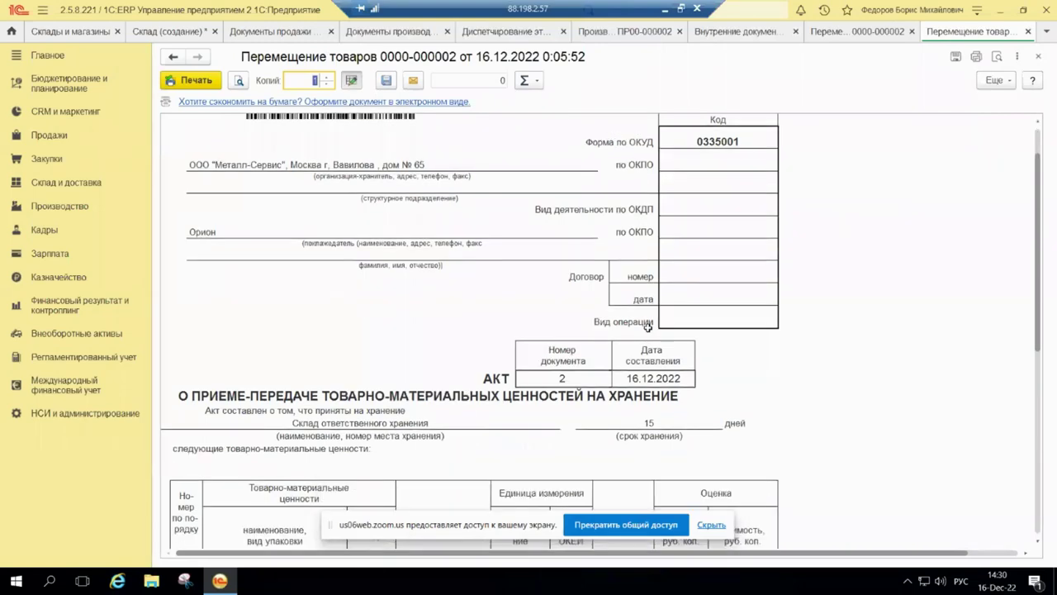
{"action": "scroll", "coordinate": [581, 178], "scroll_direction": "up", "scroll_amount": 10}
{"action": "scroll", "coordinate": [630, 279], "scroll_direction": "up", "scroll_amount": 2}
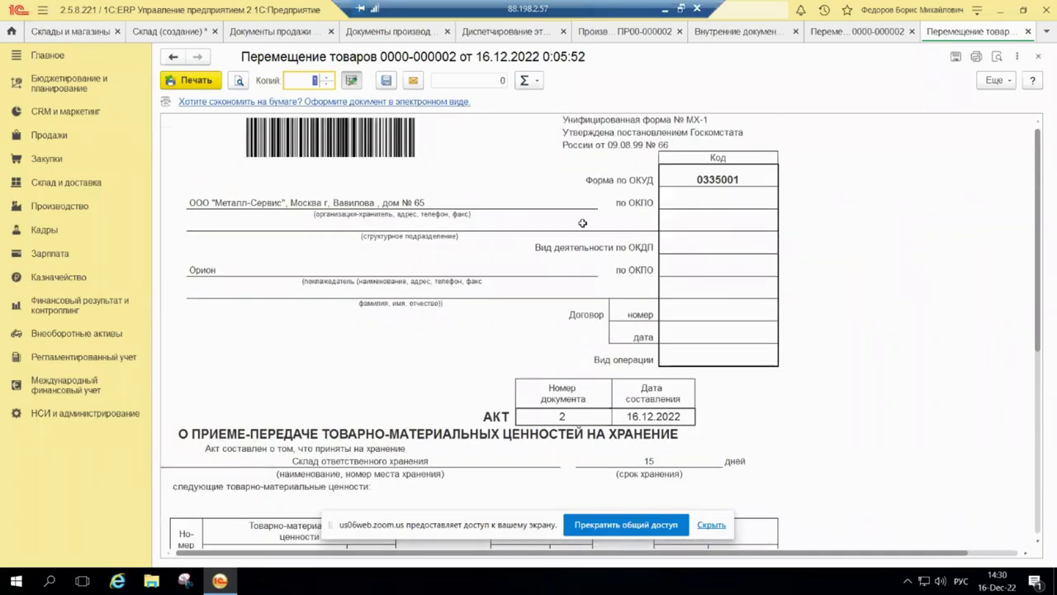
{"action": "left_click", "coordinate": [1029, 31]}
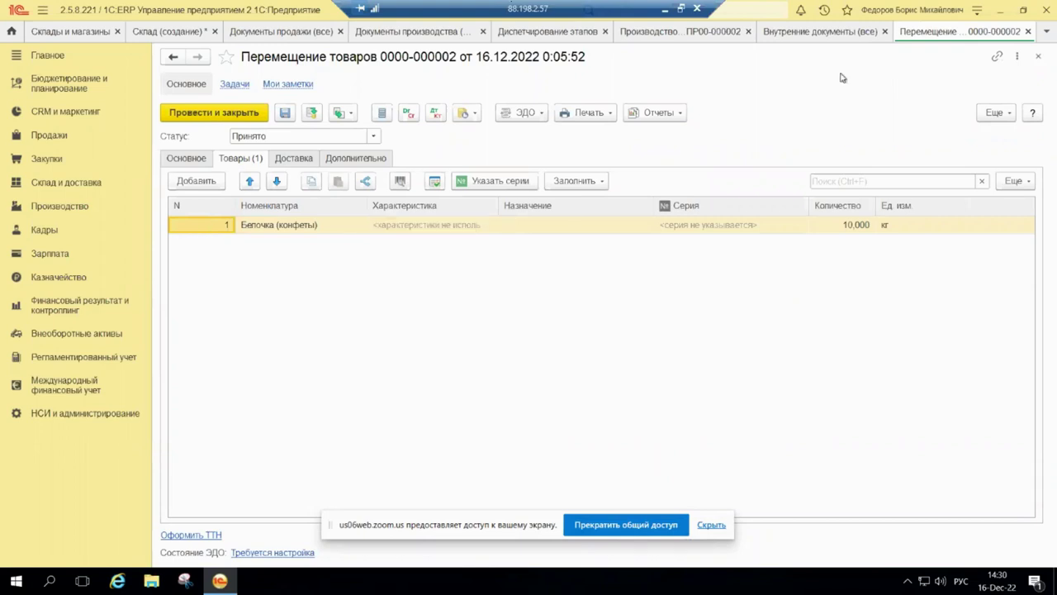
{"action": "left_click", "coordinate": [1029, 31]}
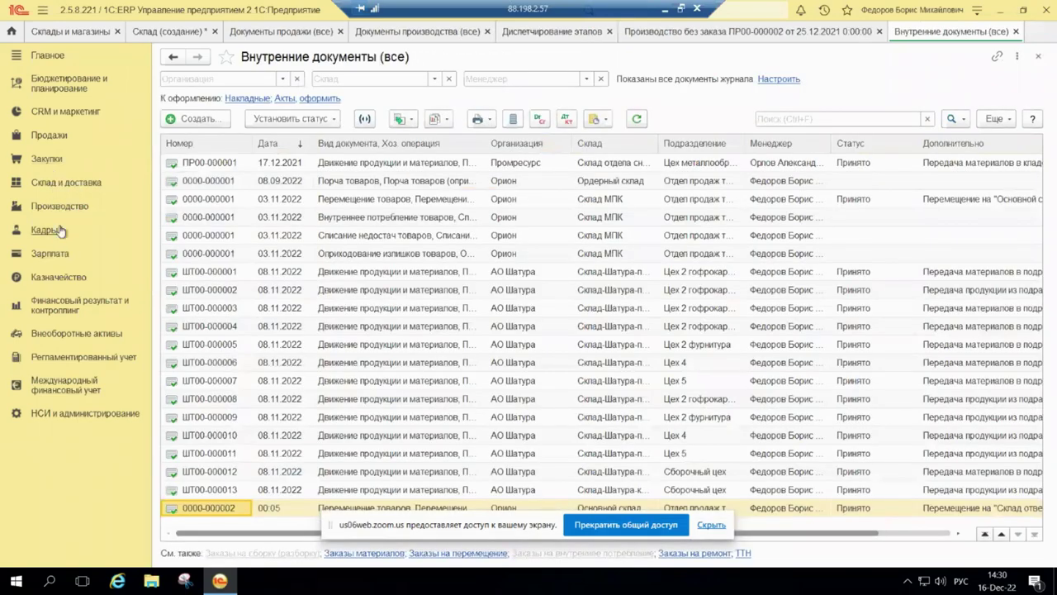
Generate the Журнал учета ТМЦ, сданных на хранение (МХ-2) report for 14.12.2022–16.12.2022 with keeper Металл-Сервис, review it and close it
{"action": "left_click", "coordinate": [60, 183]}
{"action": "left_click", "coordinate": [213, 96]}
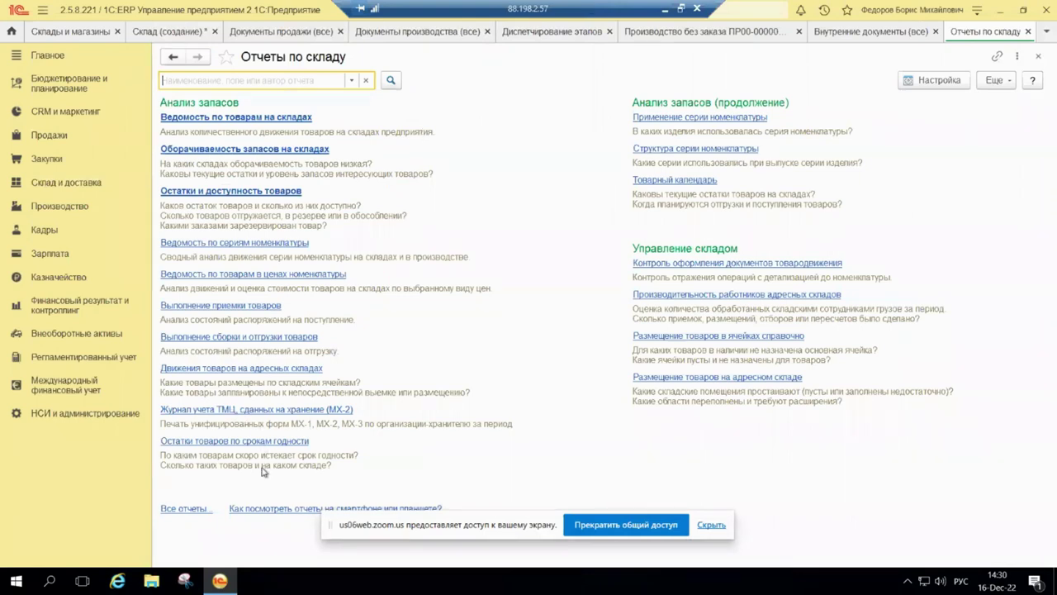
{"action": "left_click", "coordinate": [331, 410]}
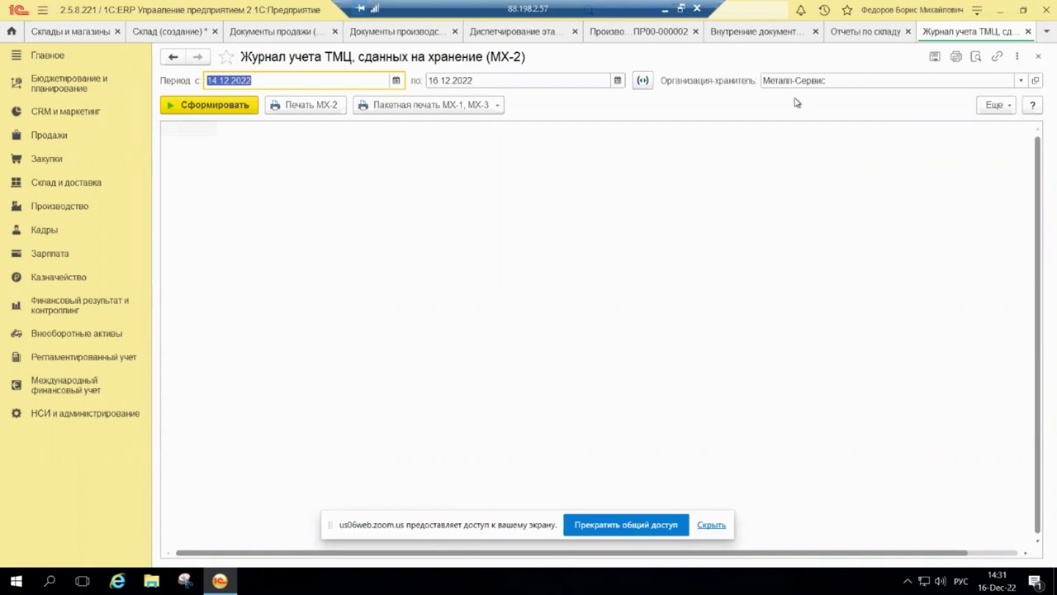
{"action": "left_click", "coordinate": [226, 109]}
{"action": "scroll", "coordinate": [667, 351], "scroll_direction": "down", "scroll_amount": 5}
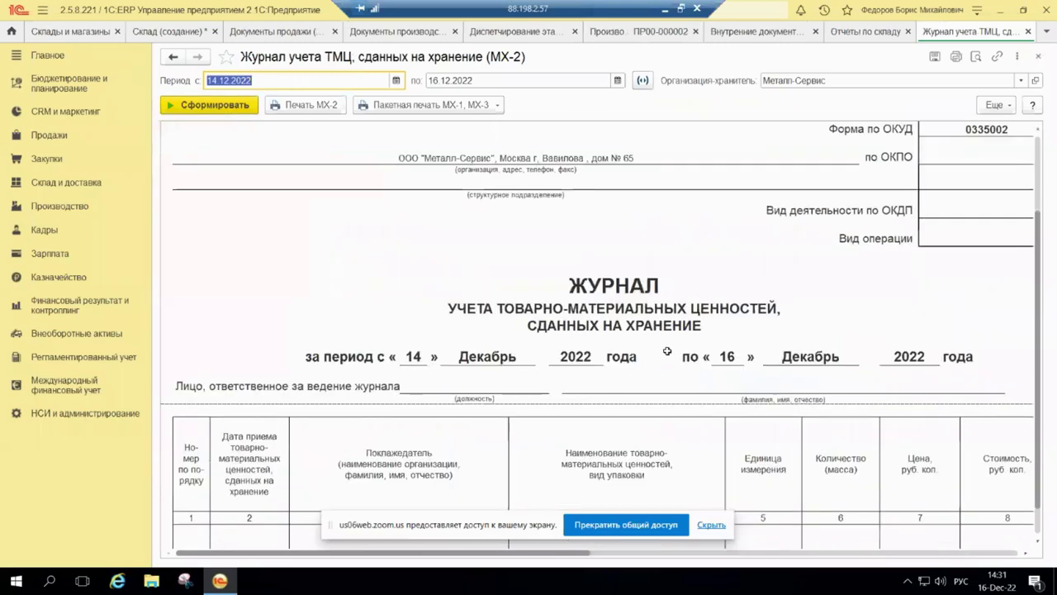
{"action": "scroll", "coordinate": [682, 373], "scroll_direction": "up", "scroll_amount": 2}
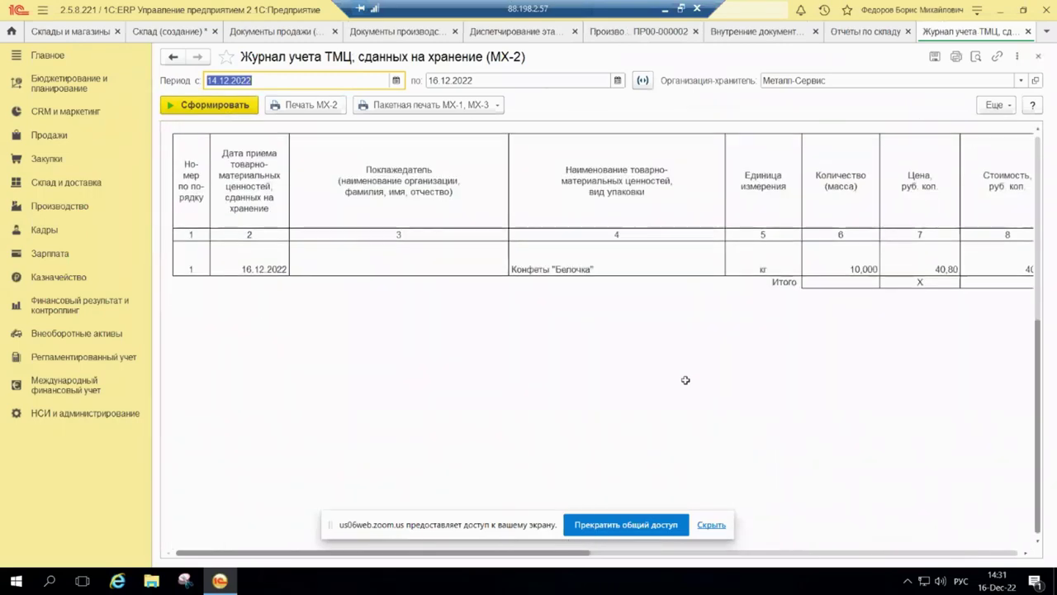
{"action": "scroll", "coordinate": [677, 366], "scroll_direction": "up", "scroll_amount": 3}
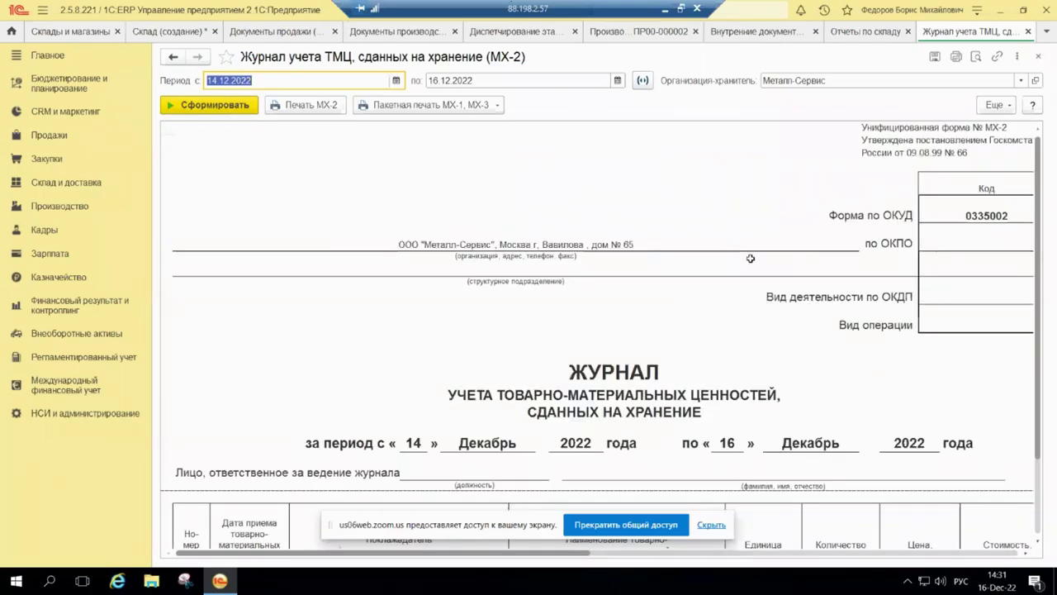
{"action": "left_click", "coordinate": [1028, 32]}
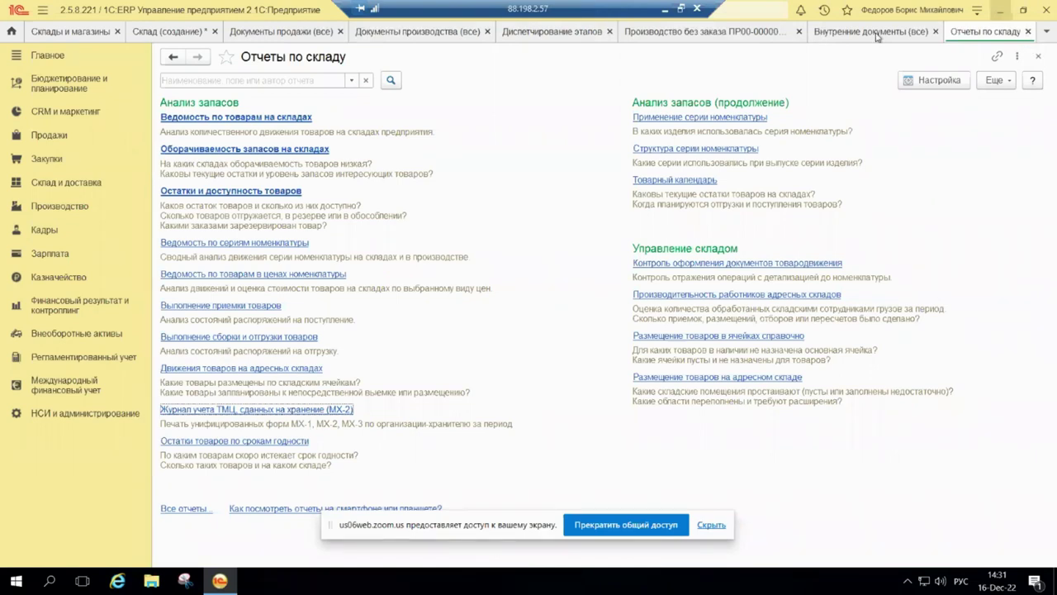
Open all purchase documents and review the storage acceptance, shipment and write-off document types available for creation, without creating one
{"action": "left_click", "coordinate": [56, 159]}
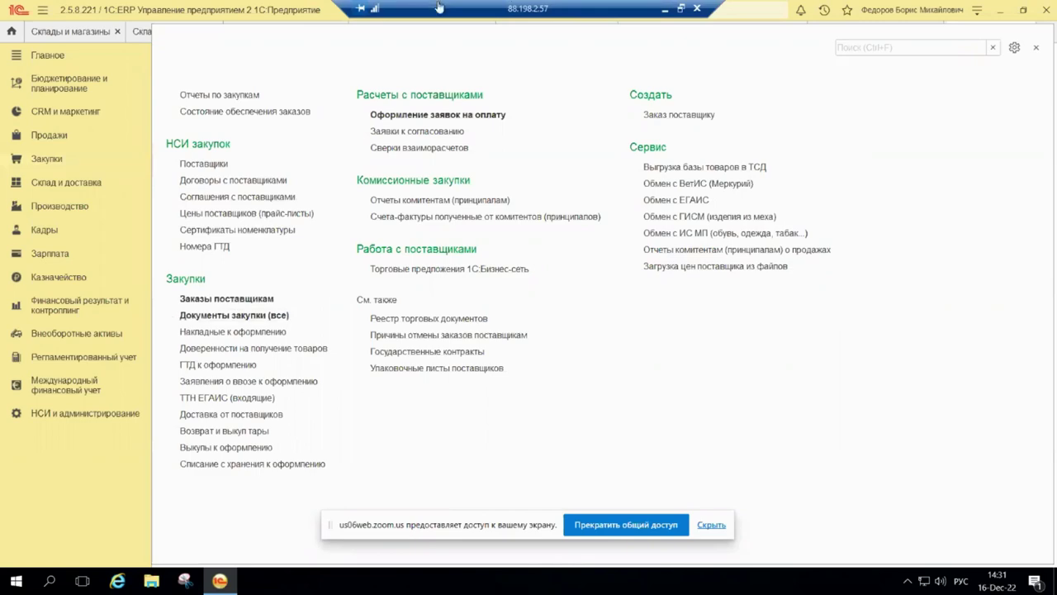
{"action": "left_click", "coordinate": [204, 118]}
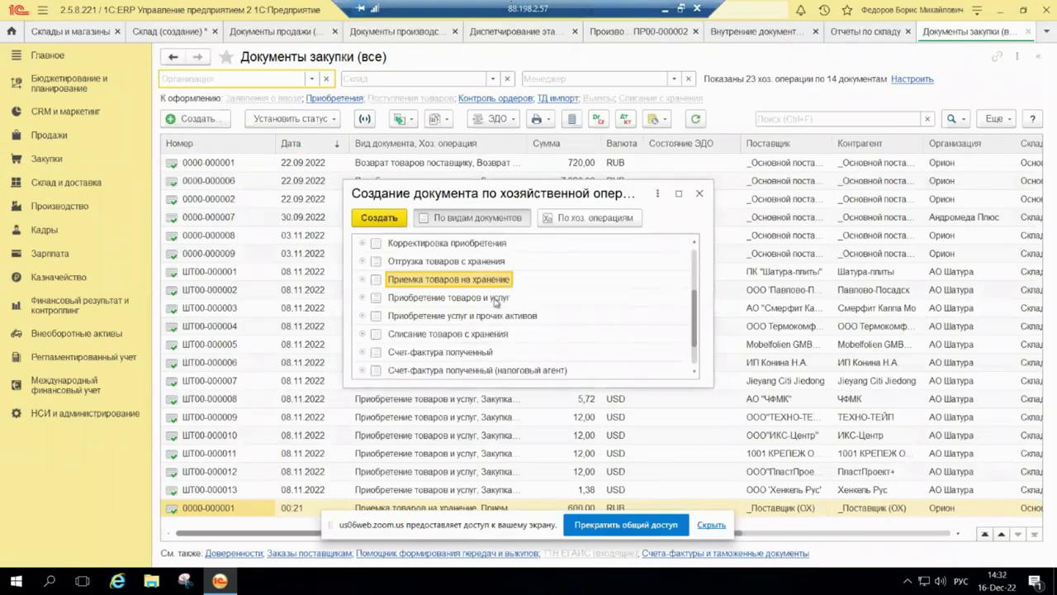
{"action": "left_click", "coordinate": [457, 269]}
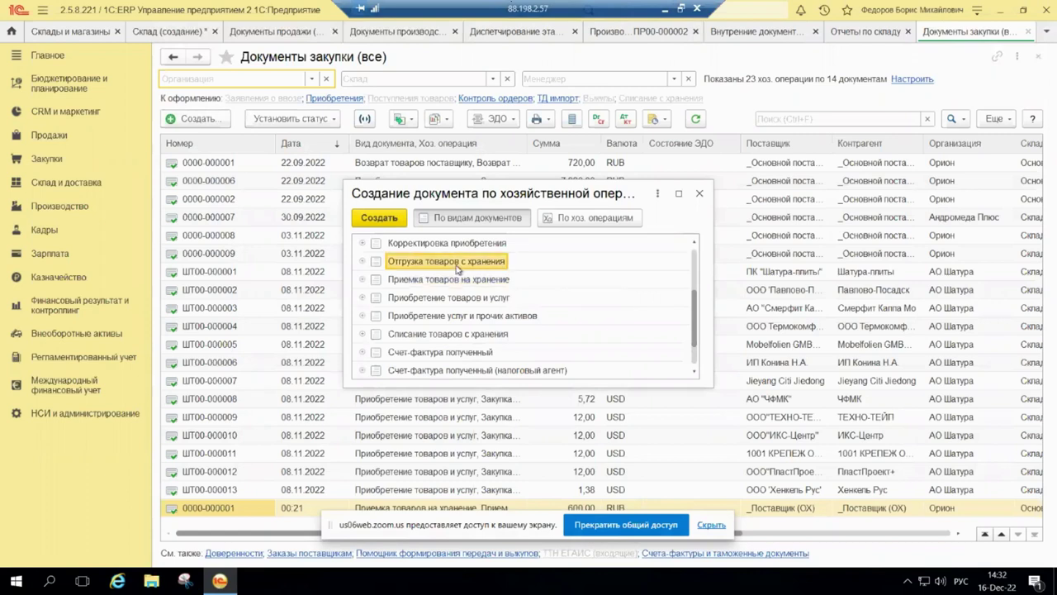
{"action": "left_click", "coordinate": [461, 341]}
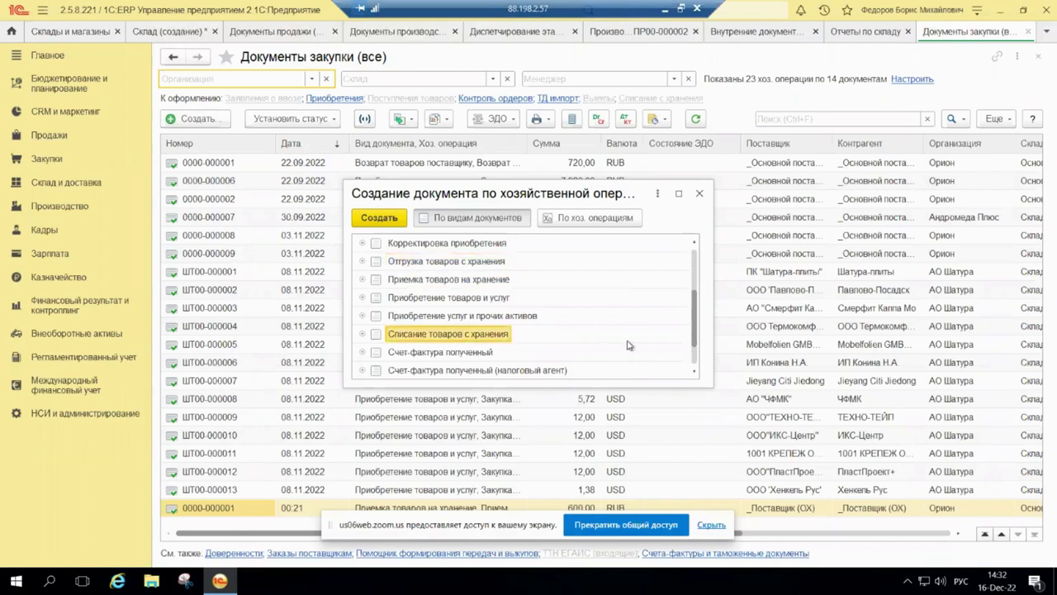
{"action": "left_click", "coordinate": [700, 193]}
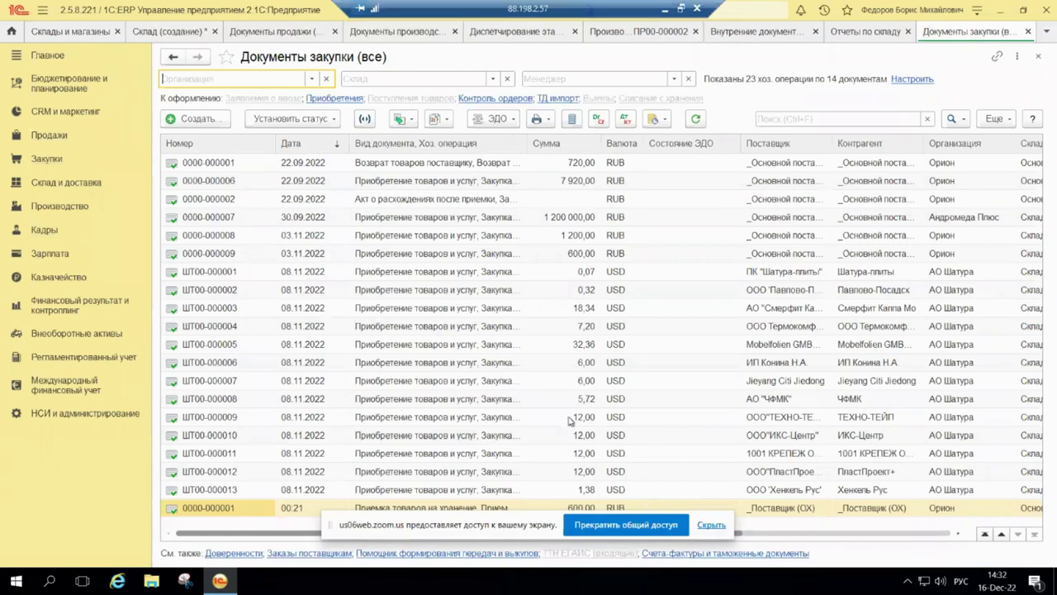
Open the Приемка товаров на хранение document dated 16.12.2022 and examine its goods, main details and regulated accounting postings
{"action": "left_click", "coordinate": [205, 510]}
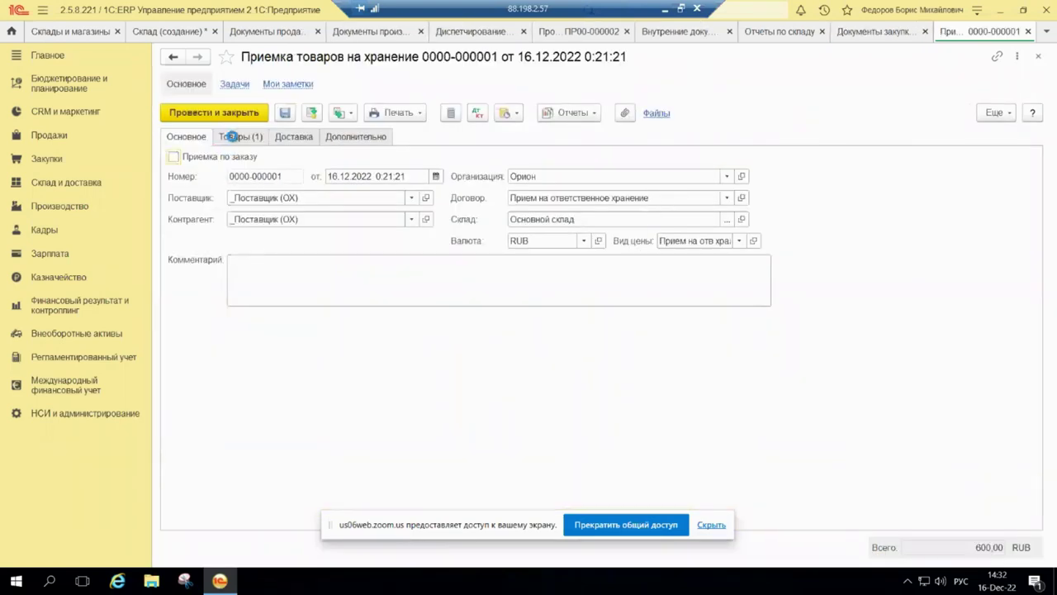
{"action": "left_click", "coordinate": [238, 137]}
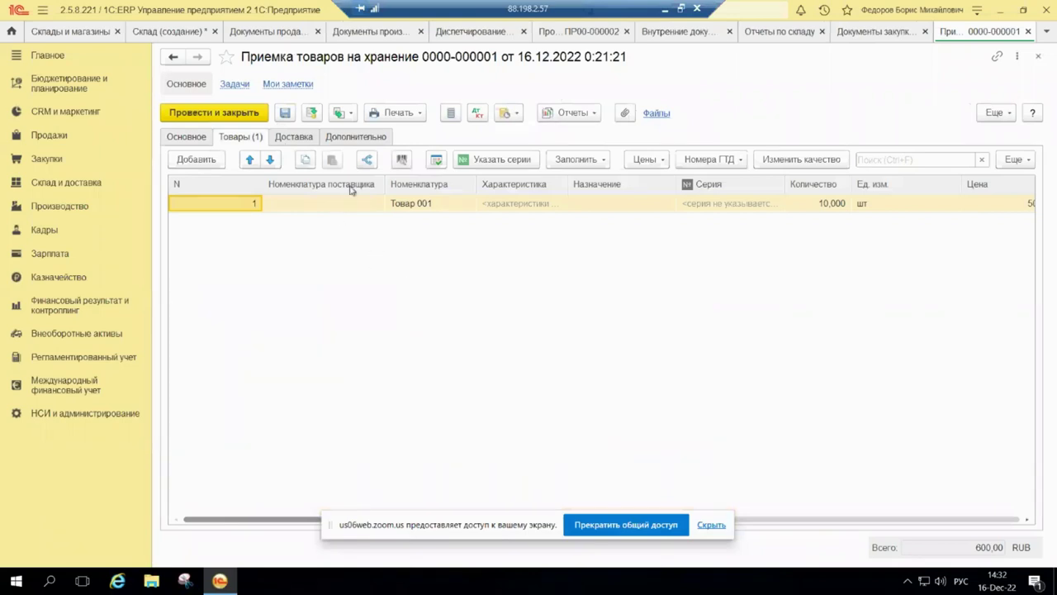
{"action": "left_click", "coordinate": [175, 137]}
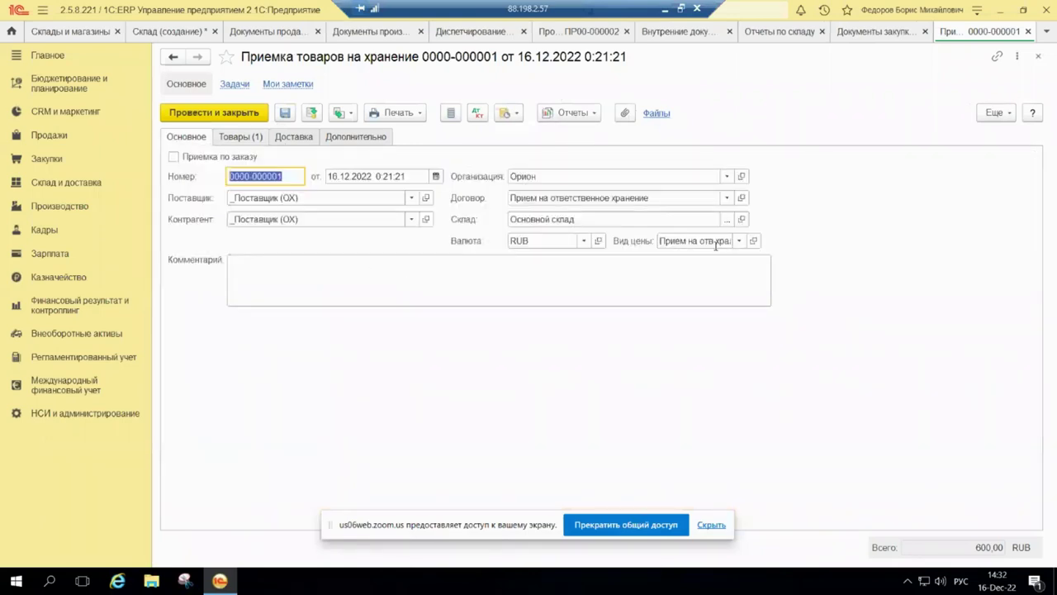
{"action": "left_click", "coordinate": [477, 114]}
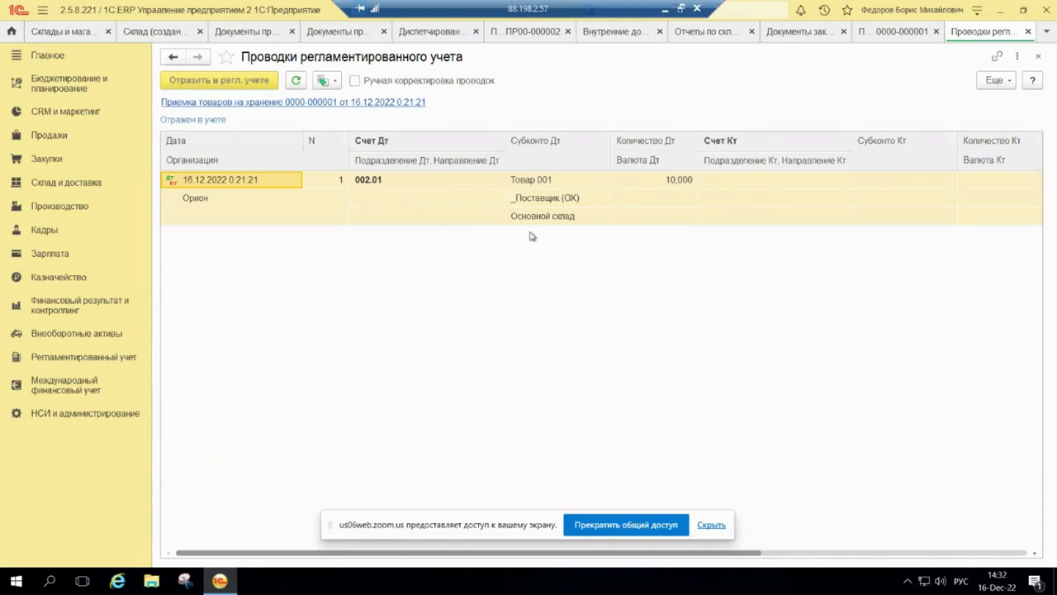
Inspect the debit account of the storage acceptance posting and close the regulated accounting postings
{"action": "left_click", "coordinate": [377, 191]}
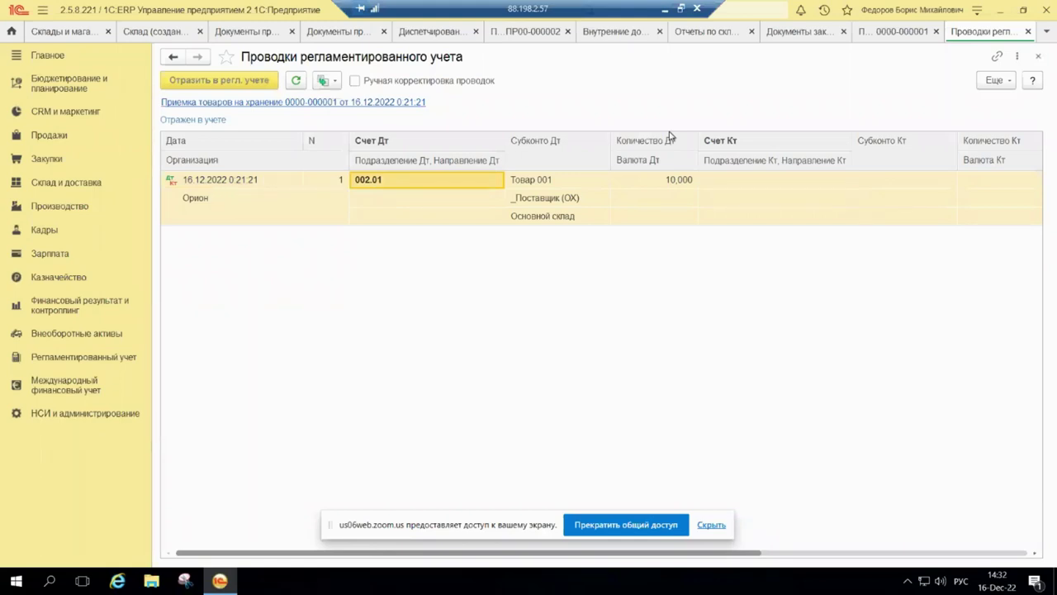
{"action": "left_click", "coordinate": [1027, 31]}
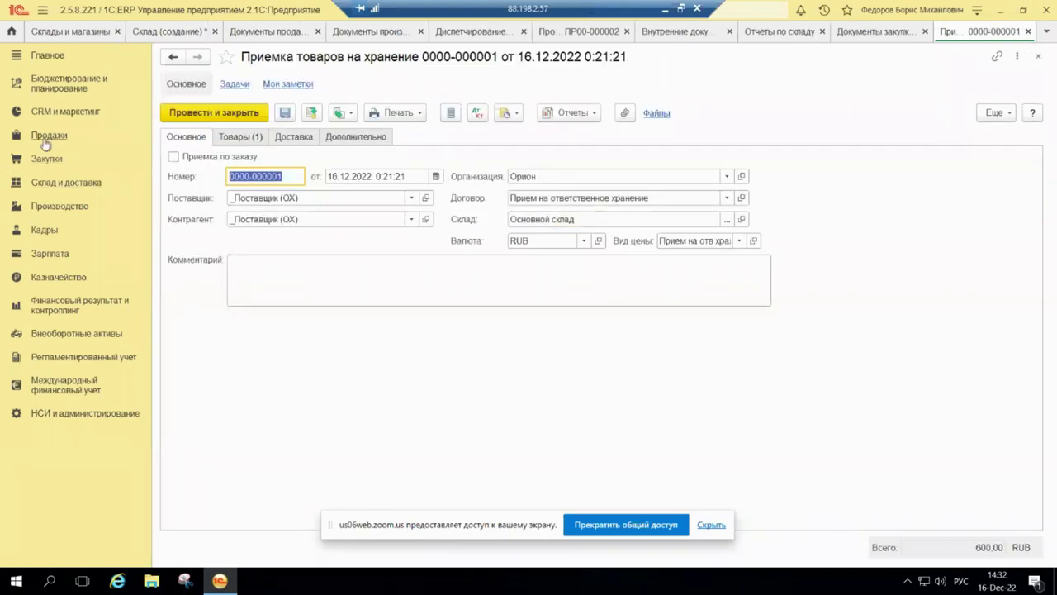
Open all sales documents and examine the operations under Реализация товаров и услуг and Передача товаров in the document creation list
{"action": "left_click", "coordinate": [48, 136]}
{"action": "left_click", "coordinate": [252, 267]}
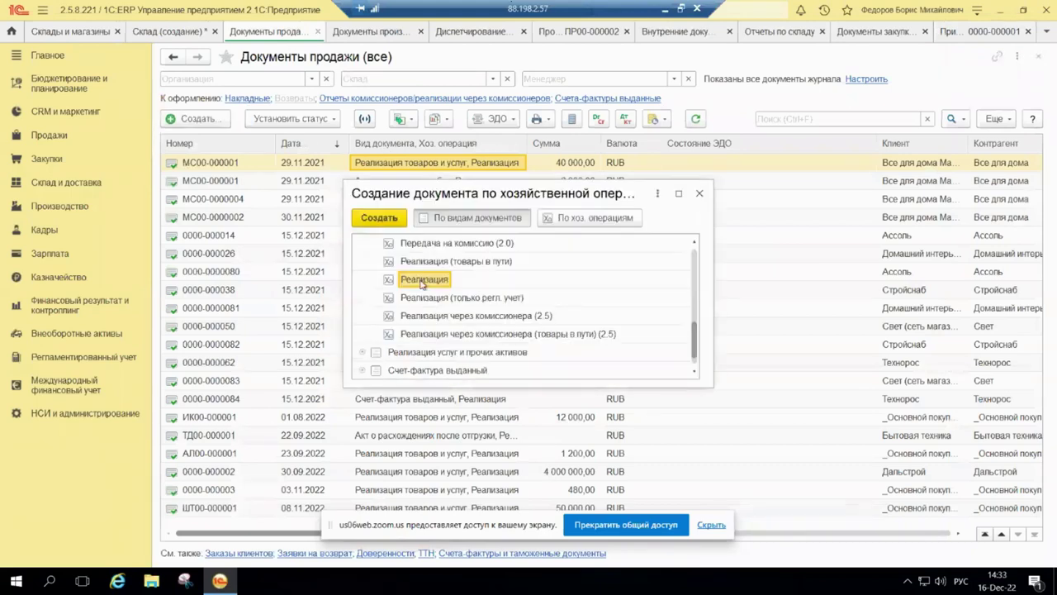
{"action": "scroll", "coordinate": [537, 333], "scroll_direction": "up", "scroll_amount": 1}
{"action": "scroll", "coordinate": [537, 332], "scroll_direction": "up", "scroll_amount": 1}
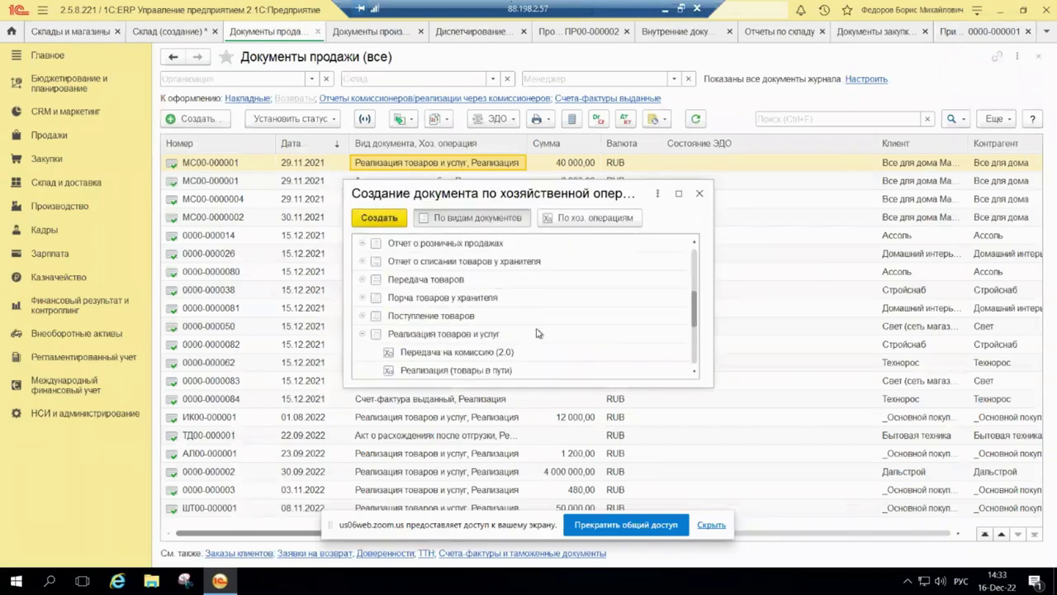
{"action": "scroll", "coordinate": [537, 332], "scroll_direction": "down", "scroll_amount": 1}
{"action": "left_click", "coordinate": [532, 334]}
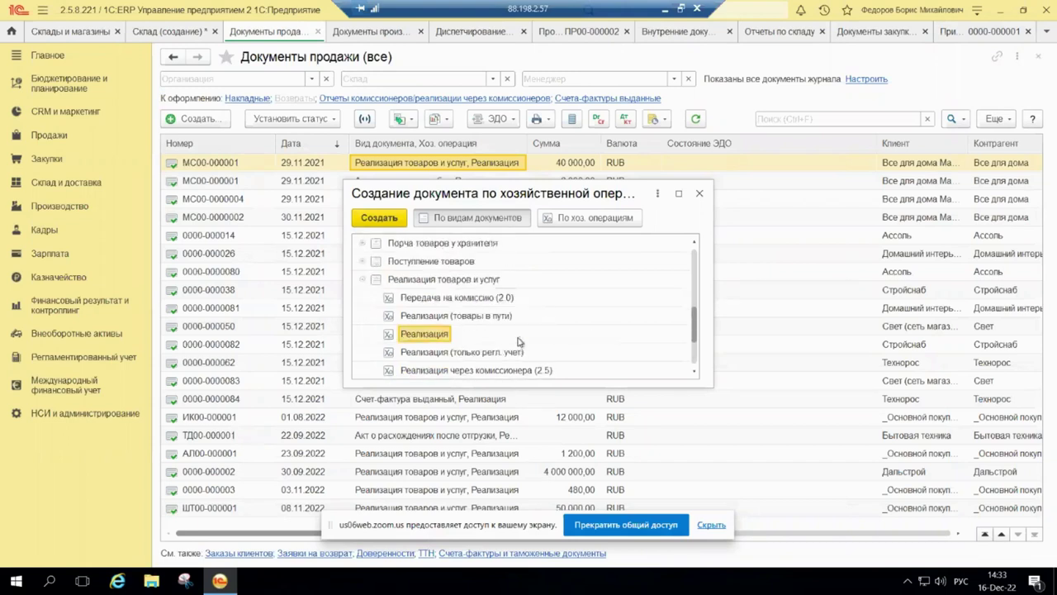
{"action": "scroll", "coordinate": [519, 341], "scroll_direction": "up", "scroll_amount": 1}
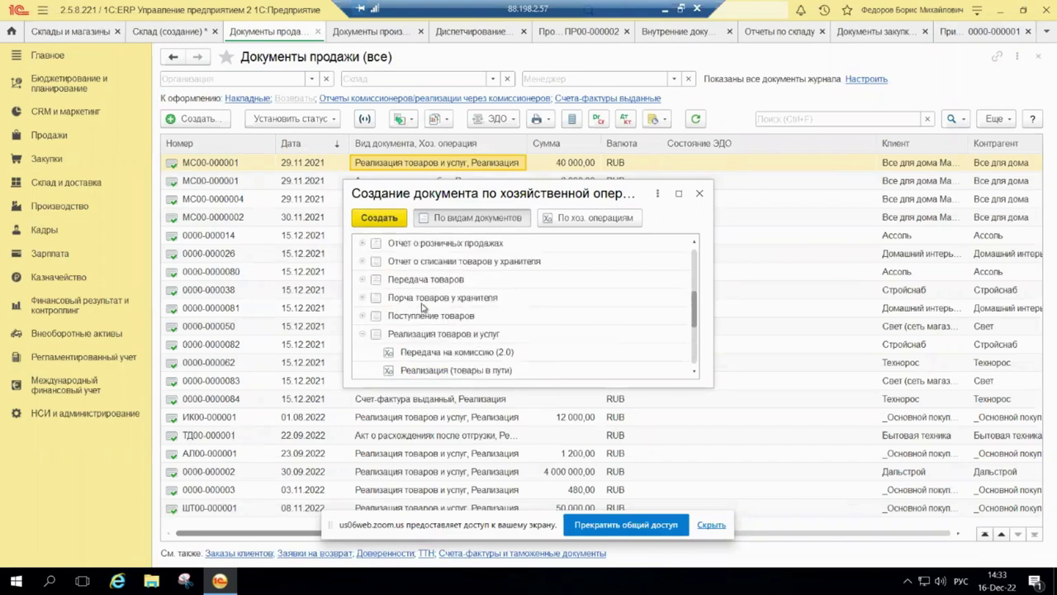
{"action": "left_click", "coordinate": [362, 334]}
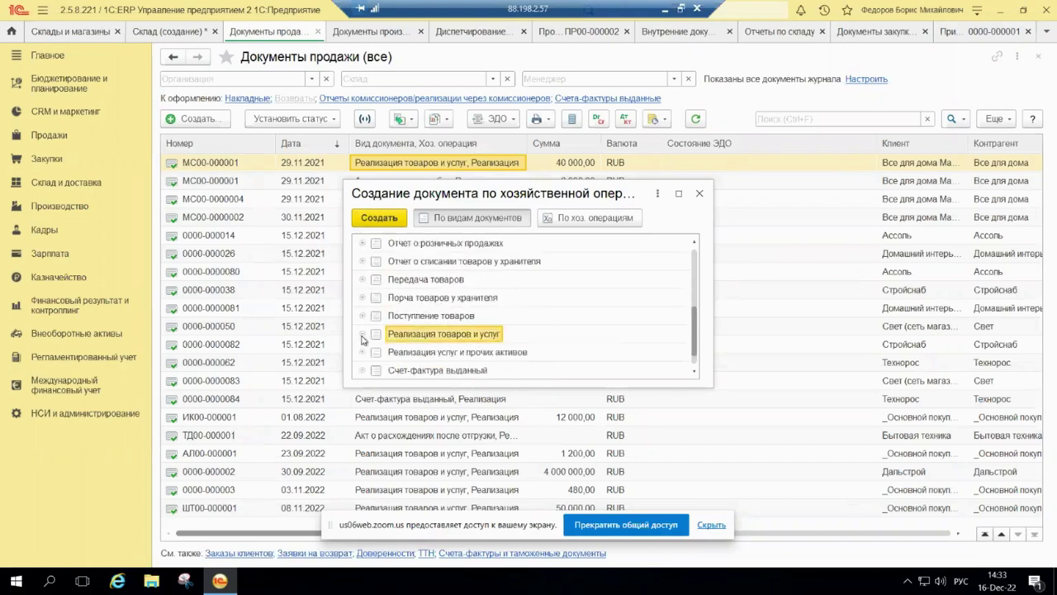
{"action": "scroll", "coordinate": [438, 362], "scroll_direction": "down", "scroll_amount": 1}
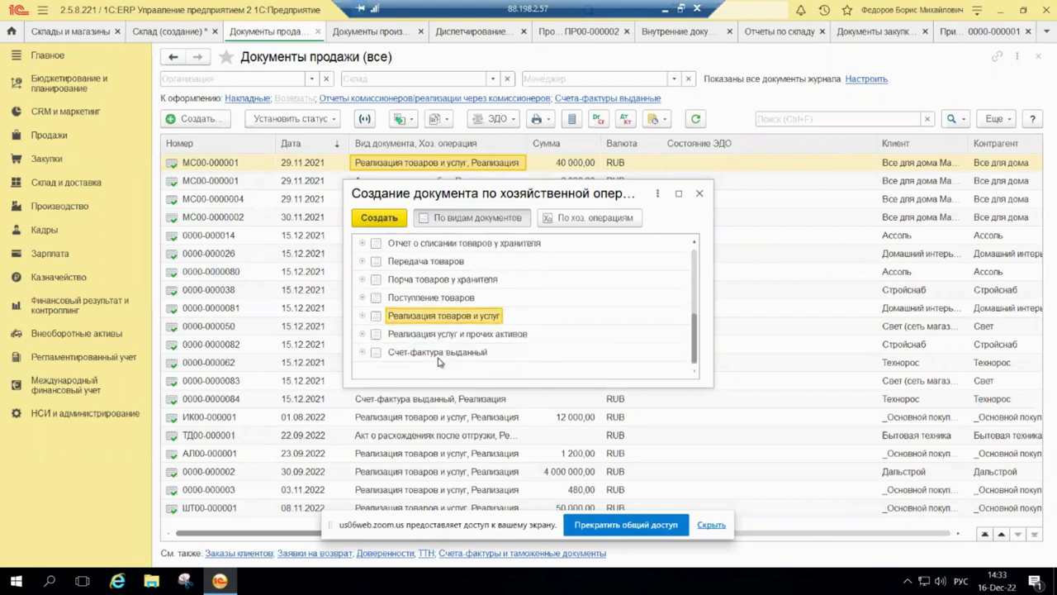
{"action": "left_click", "coordinate": [361, 261]}
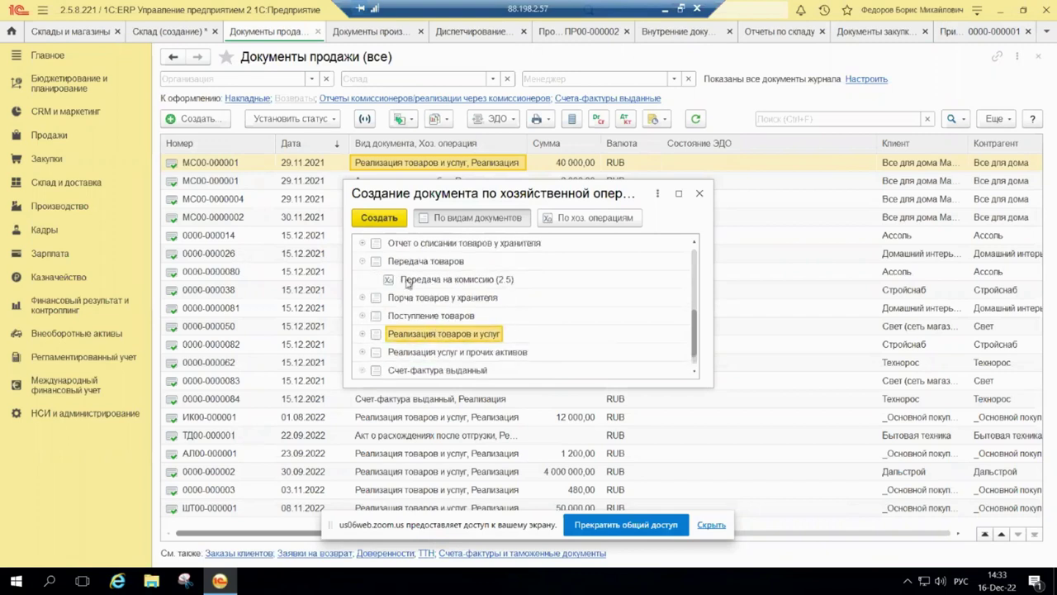
{"action": "left_click", "coordinate": [361, 261]}
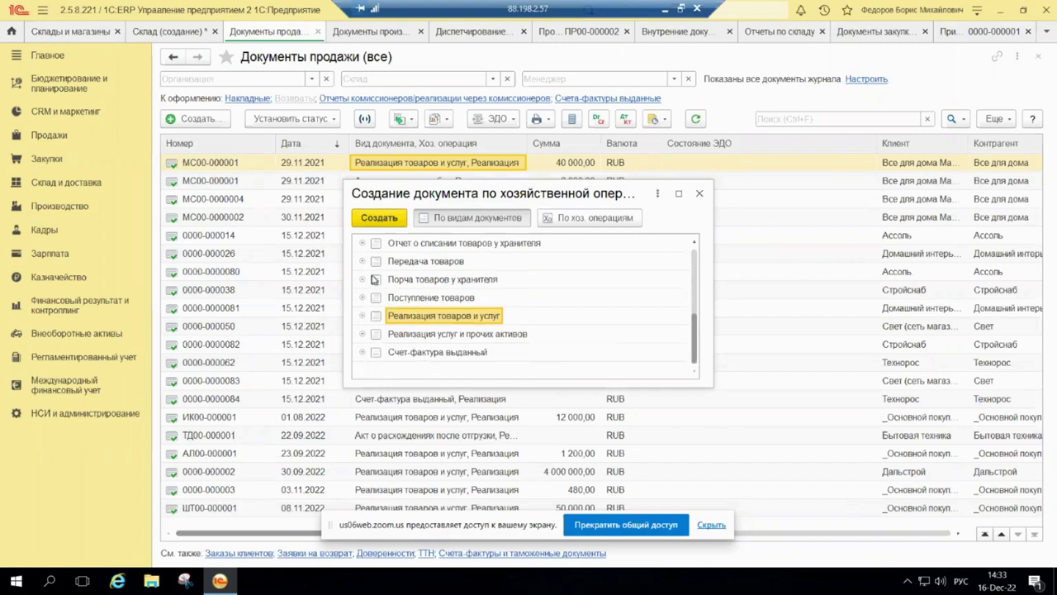
Look through the sales document types for keeper documents, including Отчет о списании товаров у хранителя and Порча товаров у хранителя
{"action": "scroll", "coordinate": [372, 290], "scroll_direction": "up", "scroll_amount": 5}
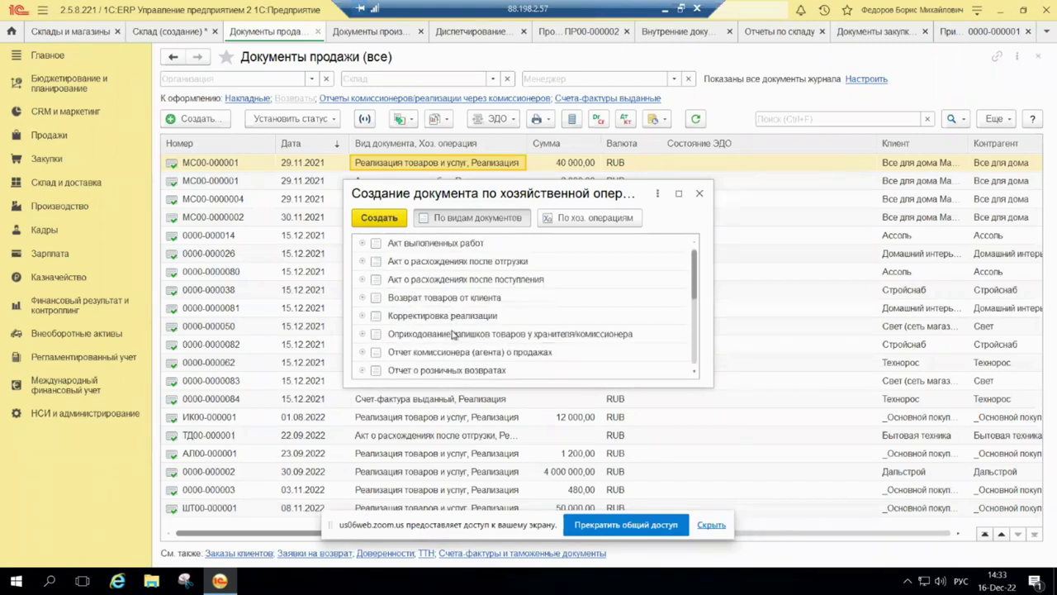
{"action": "scroll", "coordinate": [453, 333], "scroll_direction": "down", "scroll_amount": 2}
{"action": "scroll", "coordinate": [453, 334], "scroll_direction": "down", "scroll_amount": 2}
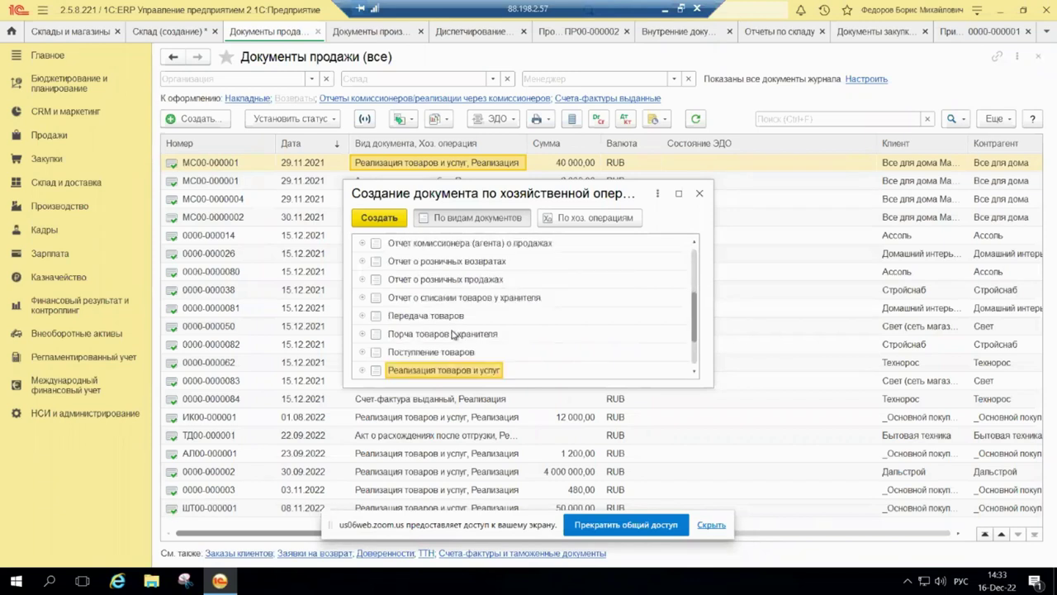
{"action": "scroll", "coordinate": [453, 333], "scroll_direction": "up", "scroll_amount": 2}
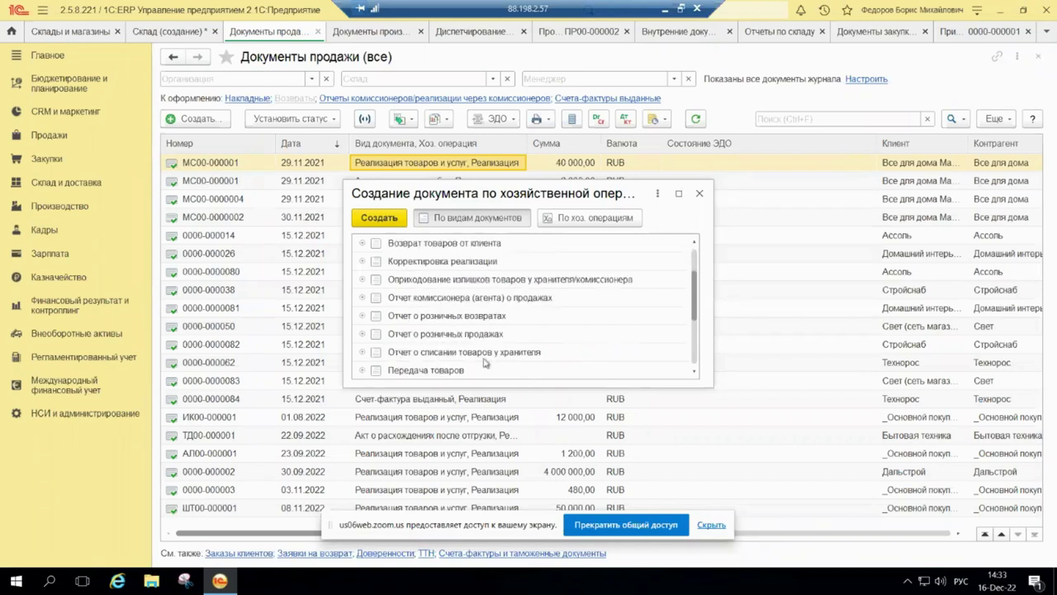
{"action": "left_click", "coordinate": [473, 353]}
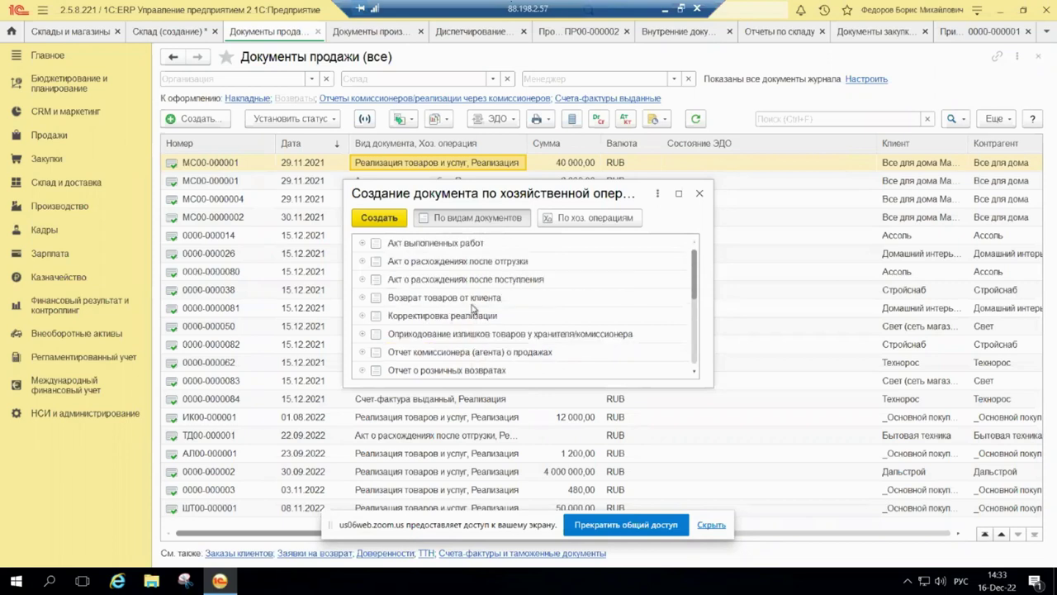
{"action": "scroll", "coordinate": [474, 321], "scroll_direction": "down", "scroll_amount": 1}
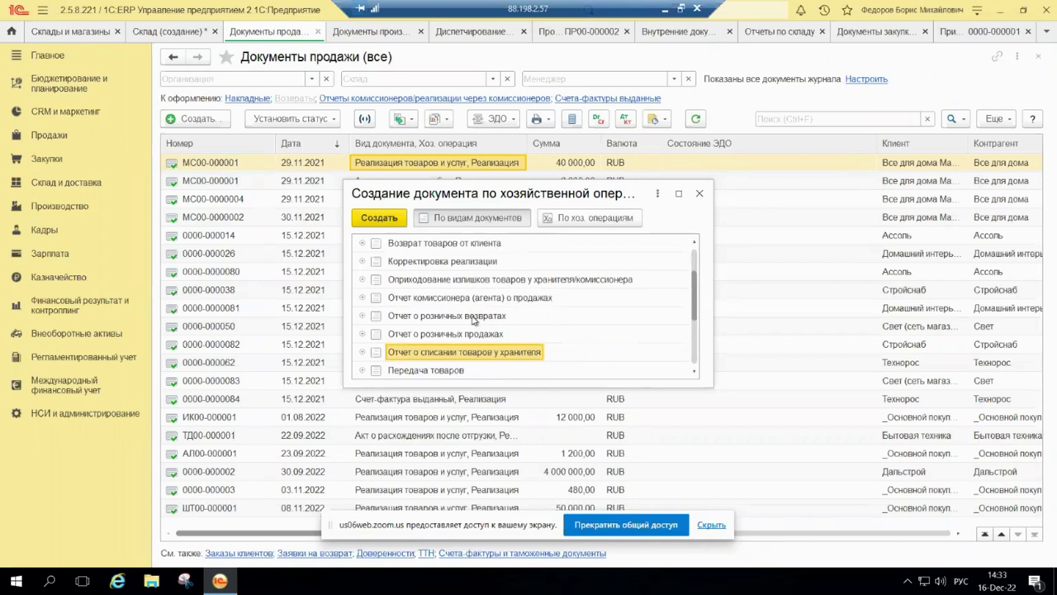
{"action": "scroll", "coordinate": [473, 320], "scroll_direction": "down", "scroll_amount": 1}
{"action": "scroll", "coordinate": [473, 320], "scroll_direction": "down", "scroll_amount": 1}
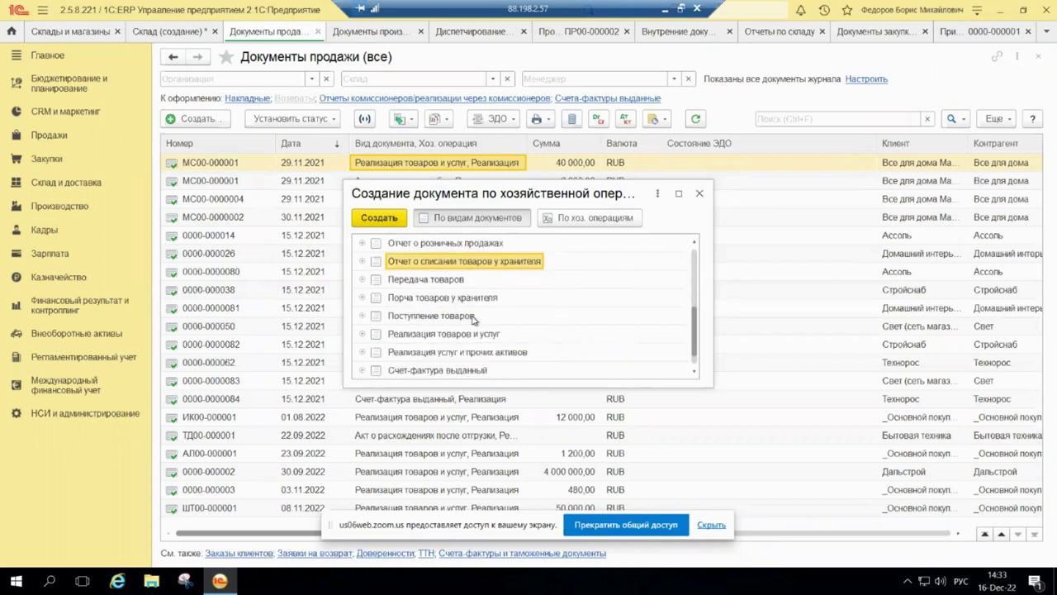
{"action": "left_click", "coordinate": [458, 297]}
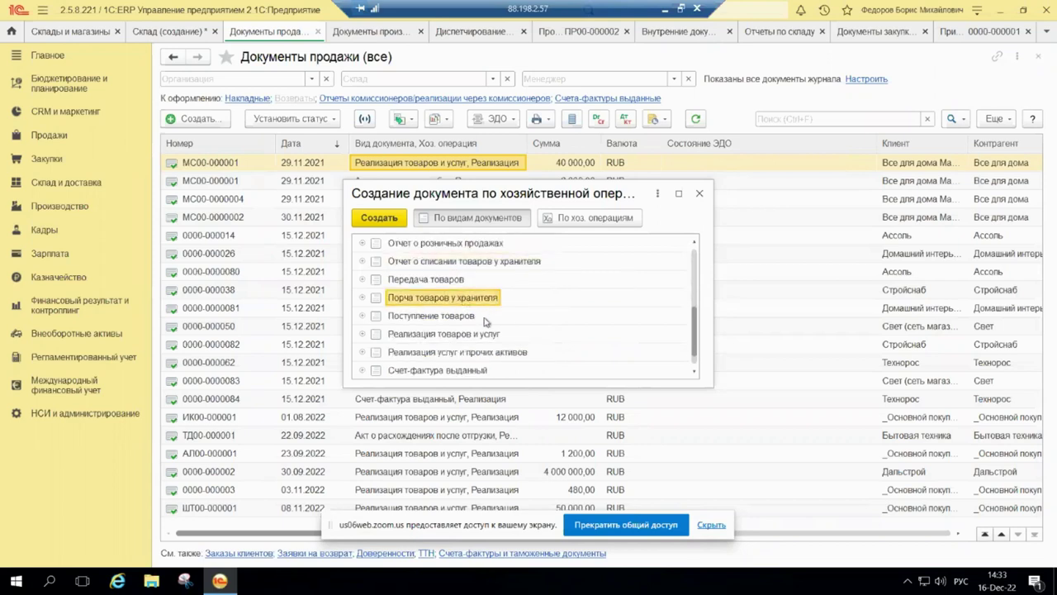
{"action": "scroll", "coordinate": [484, 320], "scroll_direction": "down", "scroll_amount": 1}
{"action": "scroll", "coordinate": [486, 322], "scroll_direction": "up", "scroll_amount": 2}
{"action": "scroll", "coordinate": [485, 322], "scroll_direction": "up", "scroll_amount": 1}
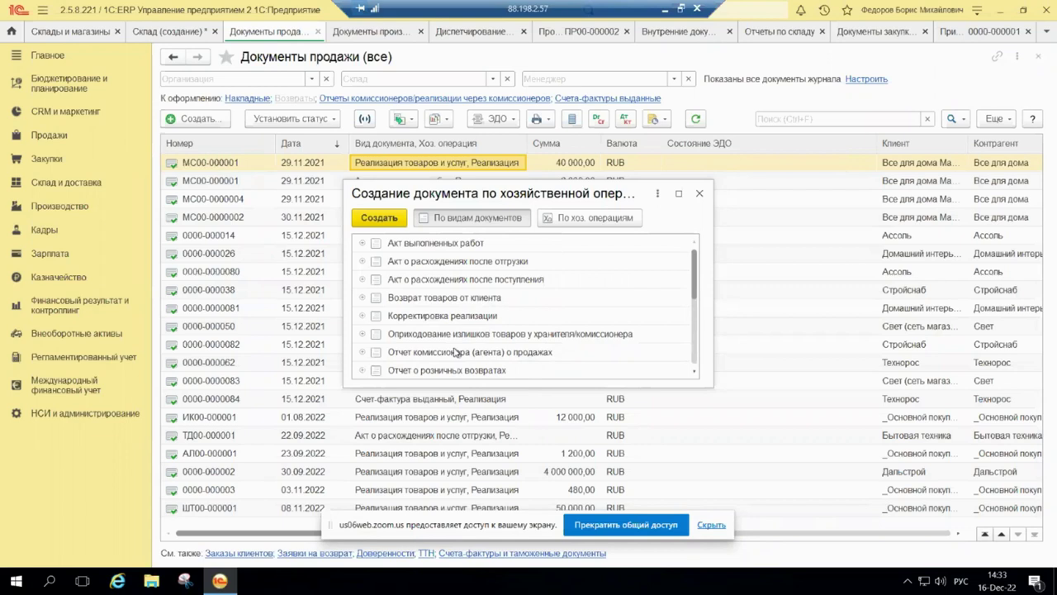
{"action": "scroll", "coordinate": [454, 352], "scroll_direction": "down", "scroll_amount": 3}
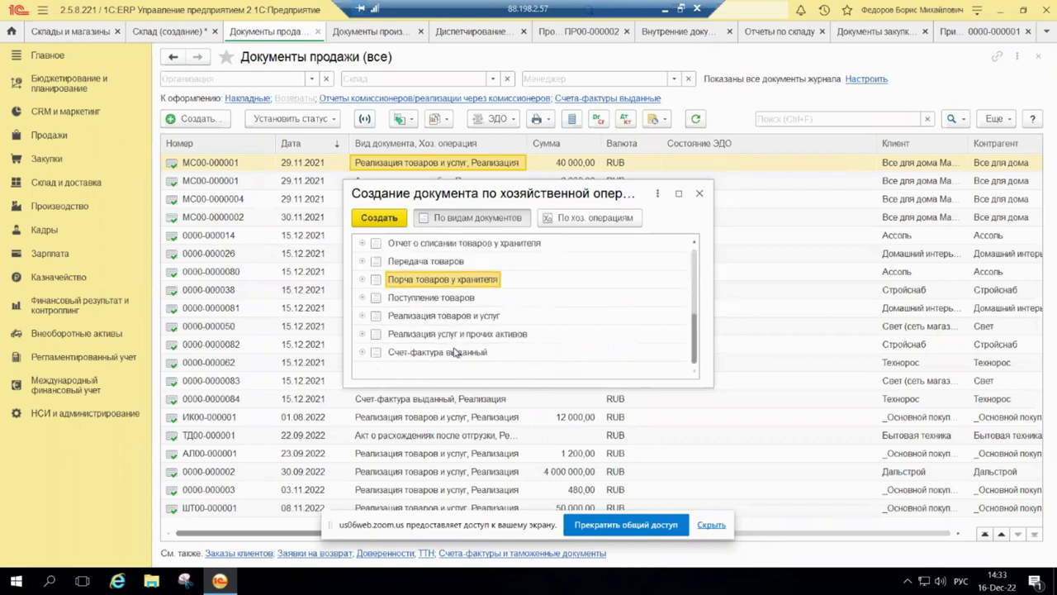
Check the operations under Поступление товаров, Реализация товаров и услуг and Реализация услуг и прочих активов, and close the selection without creating a document
{"action": "left_click", "coordinate": [364, 299]}
{"action": "left_click", "coordinate": [364, 299]}
{"action": "left_click", "coordinate": [364, 316]}
{"action": "scroll", "coordinate": [446, 335], "scroll_direction": "down", "scroll_amount": 1}
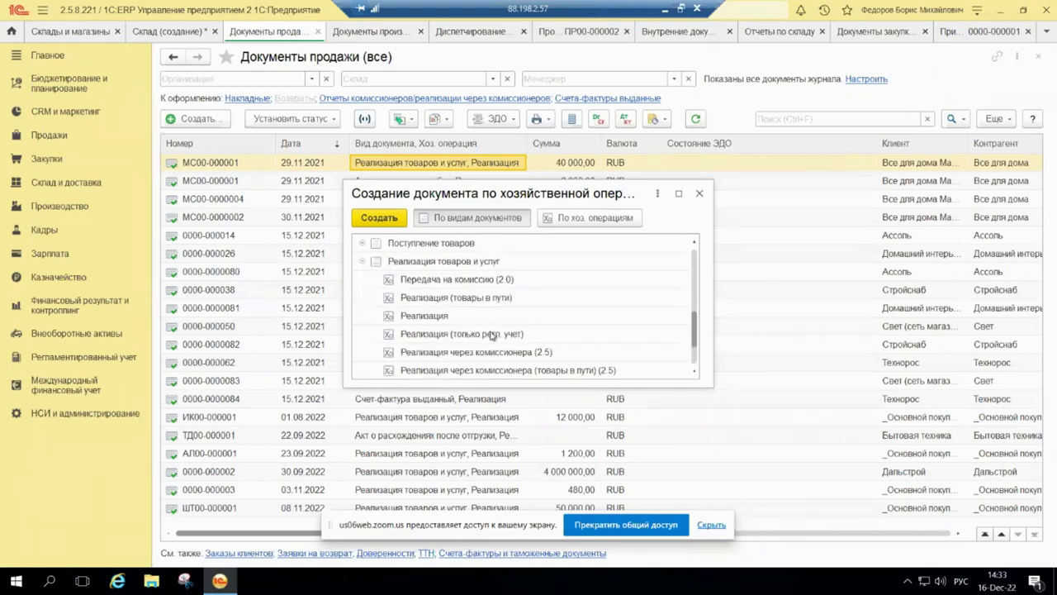
{"action": "scroll", "coordinate": [491, 335], "scroll_direction": "down", "scroll_amount": 1}
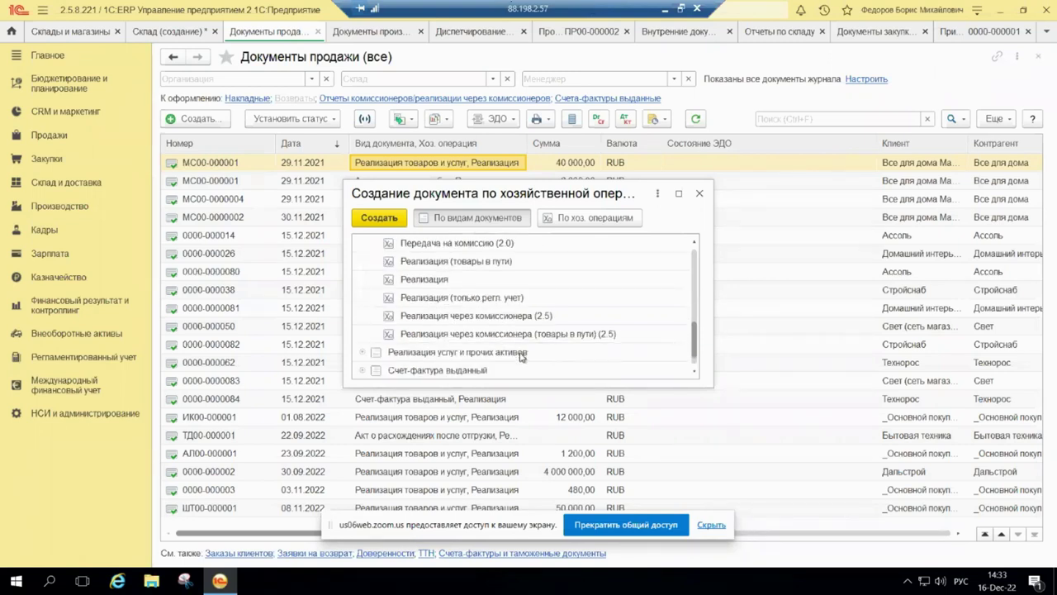
{"action": "left_click", "coordinate": [363, 353]}
{"action": "scroll", "coordinate": [376, 343], "scroll_direction": "down", "scroll_amount": 1}
{"action": "scroll", "coordinate": [479, 304], "scroll_direction": "up", "scroll_amount": 6}
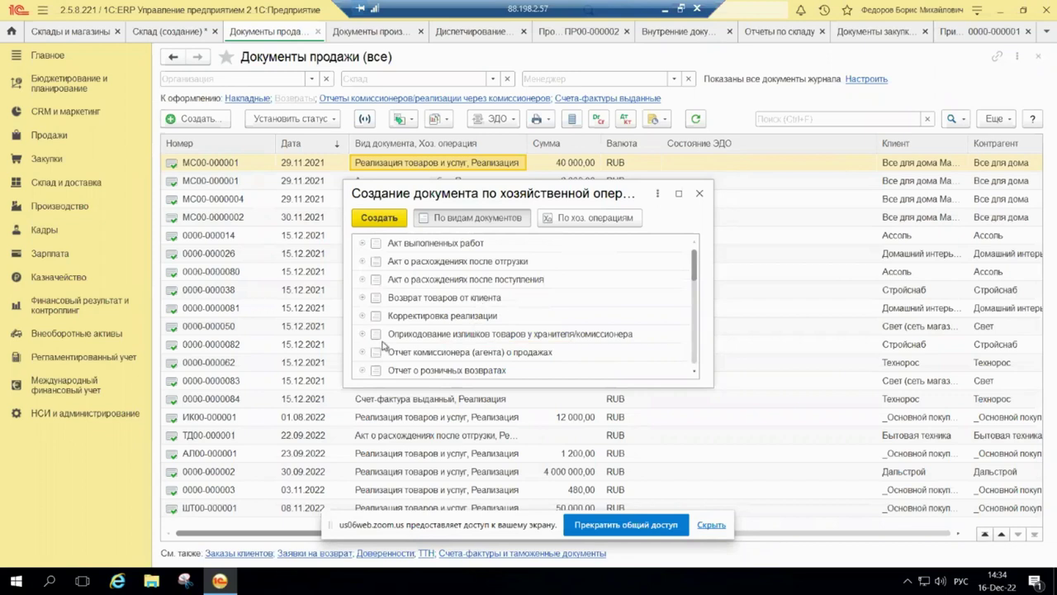
{"action": "scroll", "coordinate": [387, 344], "scroll_direction": "down", "scroll_amount": 1}
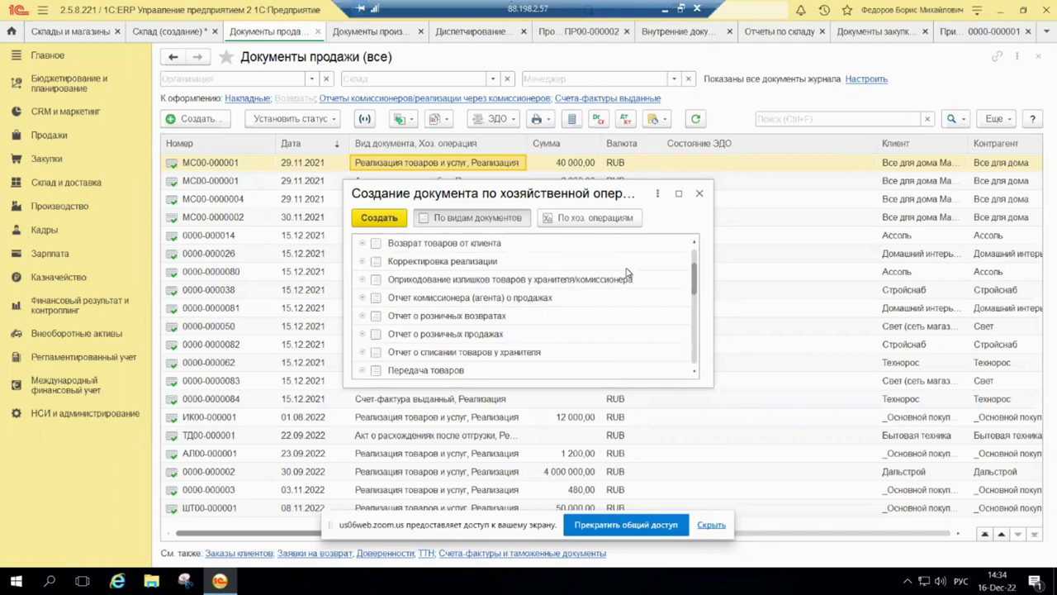
{"action": "left_click", "coordinate": [699, 195]}
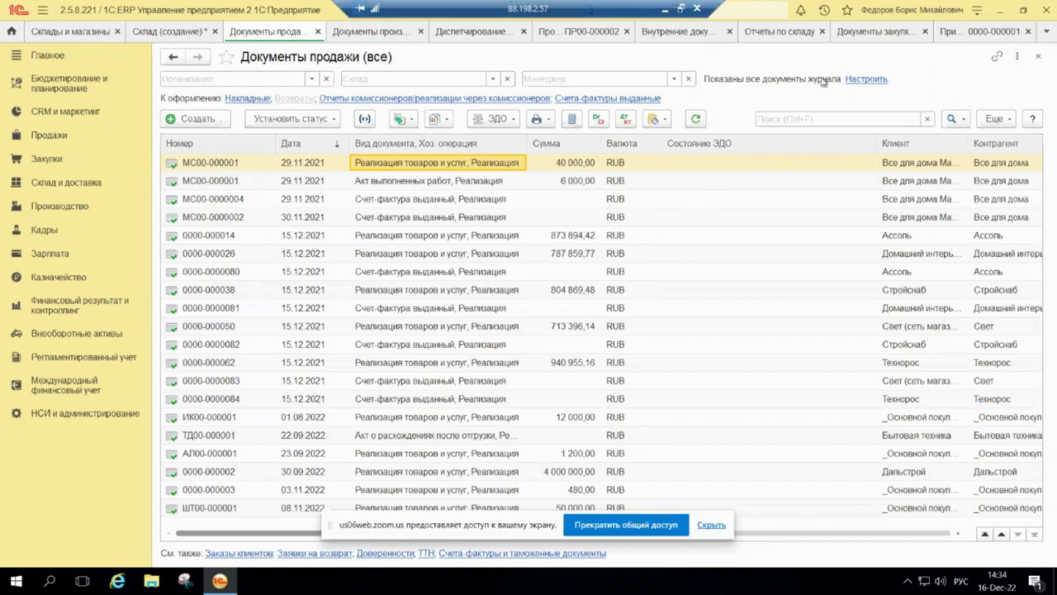
Switch to the Zoom webinar to check the conference chat, and return to 1C:ERP in the remote desktop session
{"action": "left_click", "coordinate": [1007, 10]}
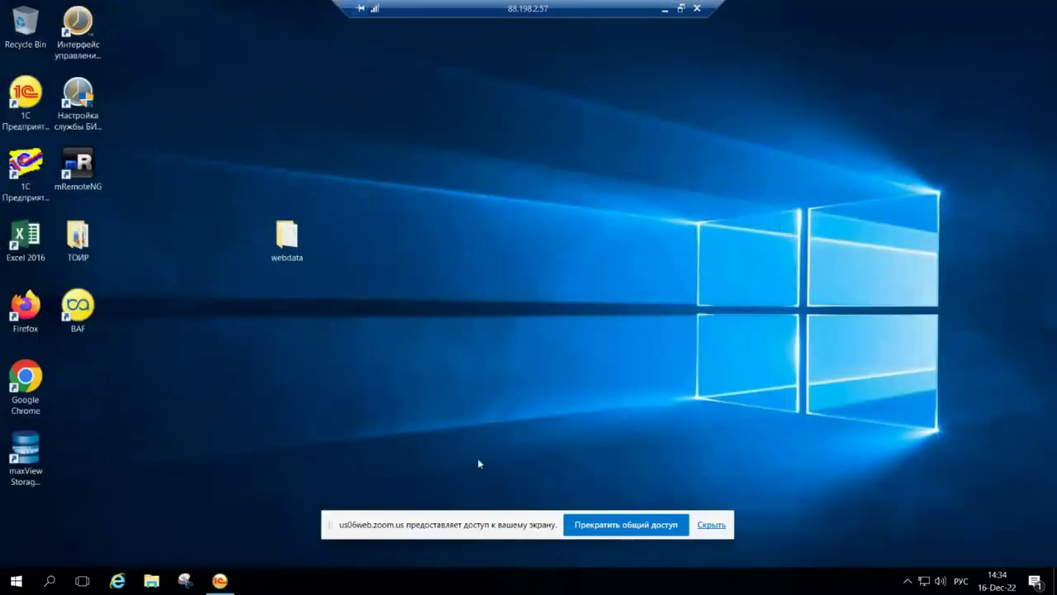
{"action": "left_click", "coordinate": [219, 585]}
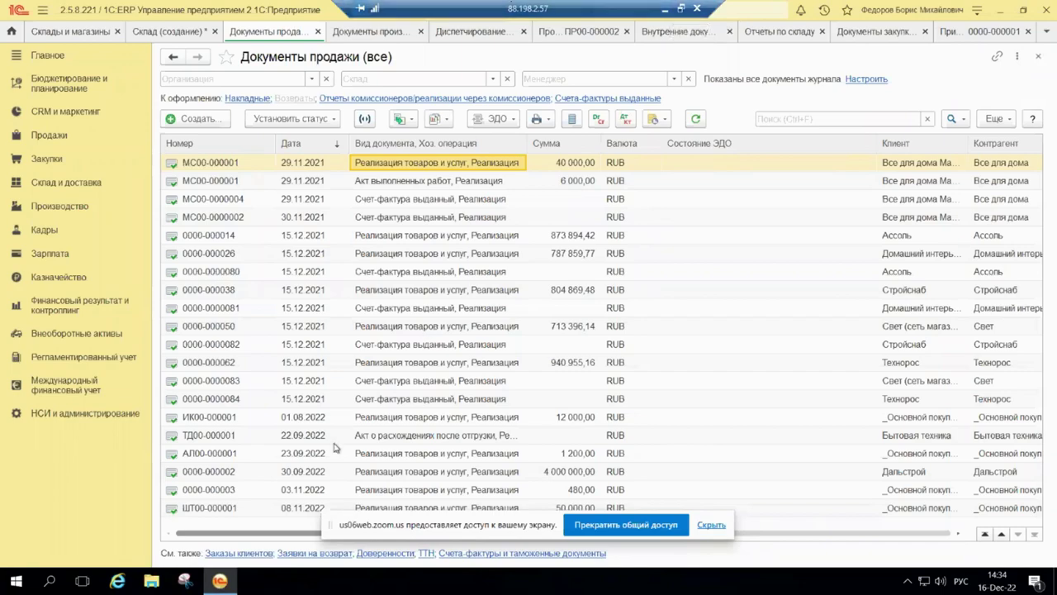
{"action": "left_click", "coordinate": [663, 9]}
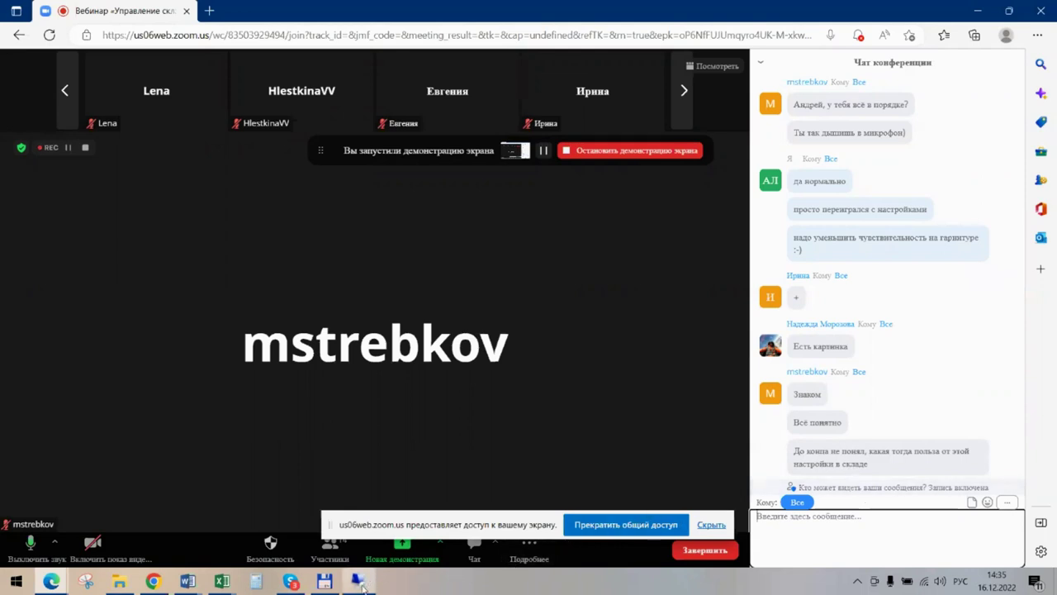
{"action": "mouse_move", "coordinate": [361, 587]}
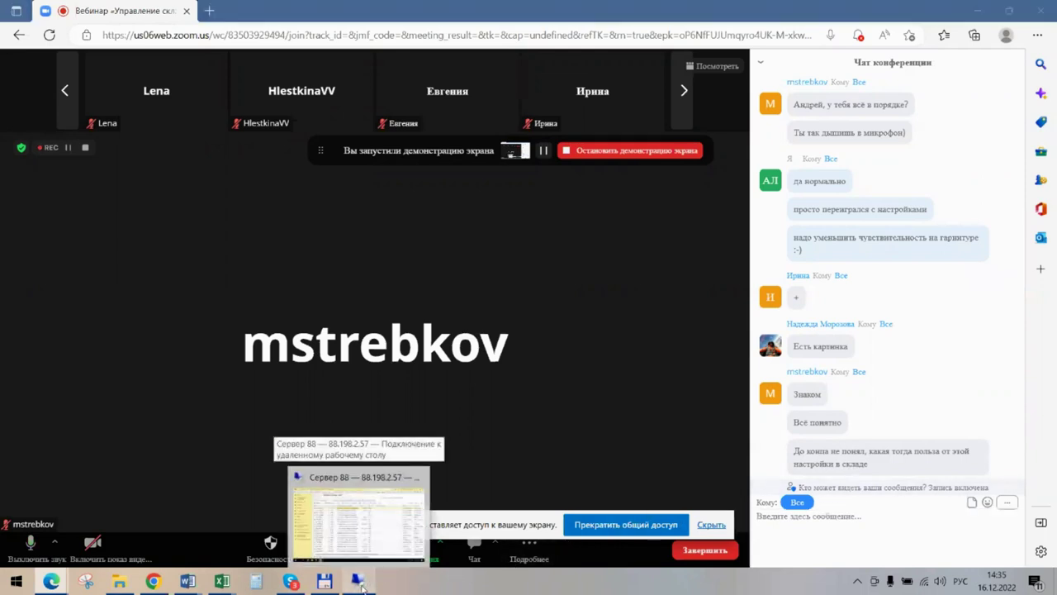
{"action": "left_click", "coordinate": [360, 516]}
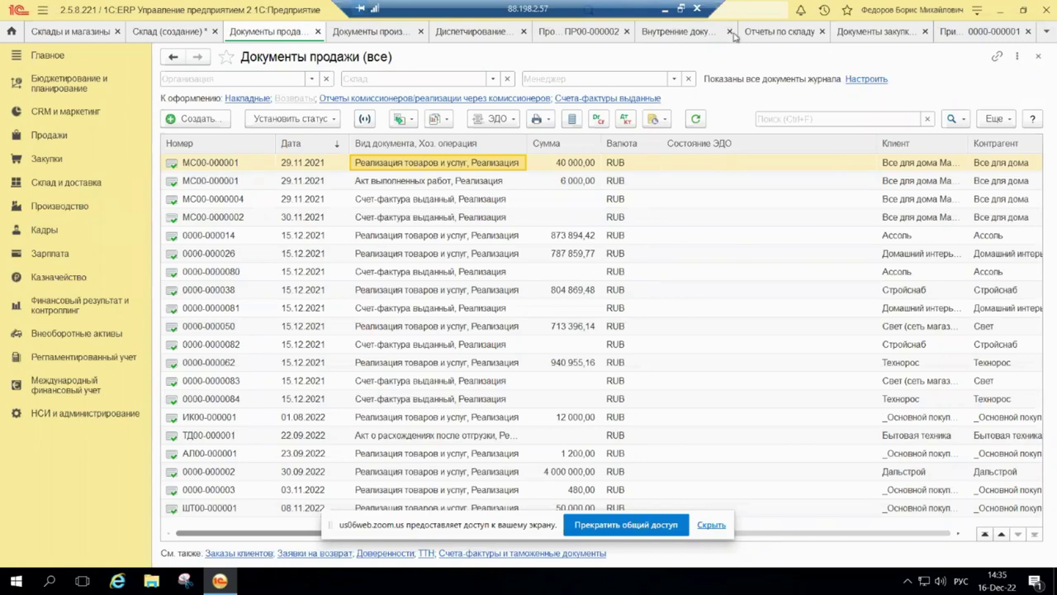
Close all windows opened after the sales documents list, and bring up the Склады и магазины list and the unsaved new warehouse form
{"action": "right_click", "coordinate": [289, 37]}
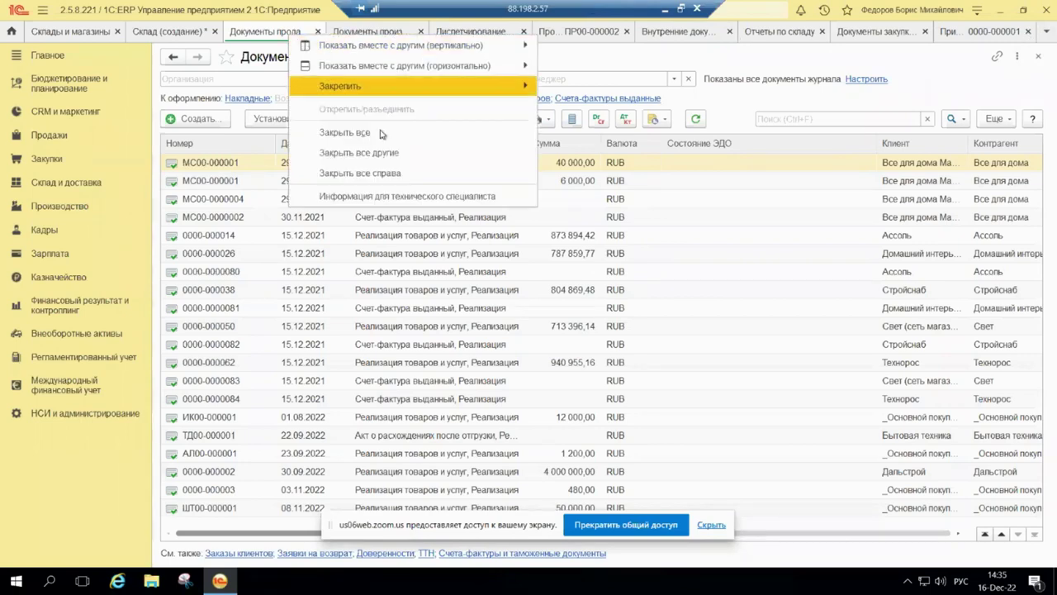
{"action": "left_click", "coordinate": [385, 170]}
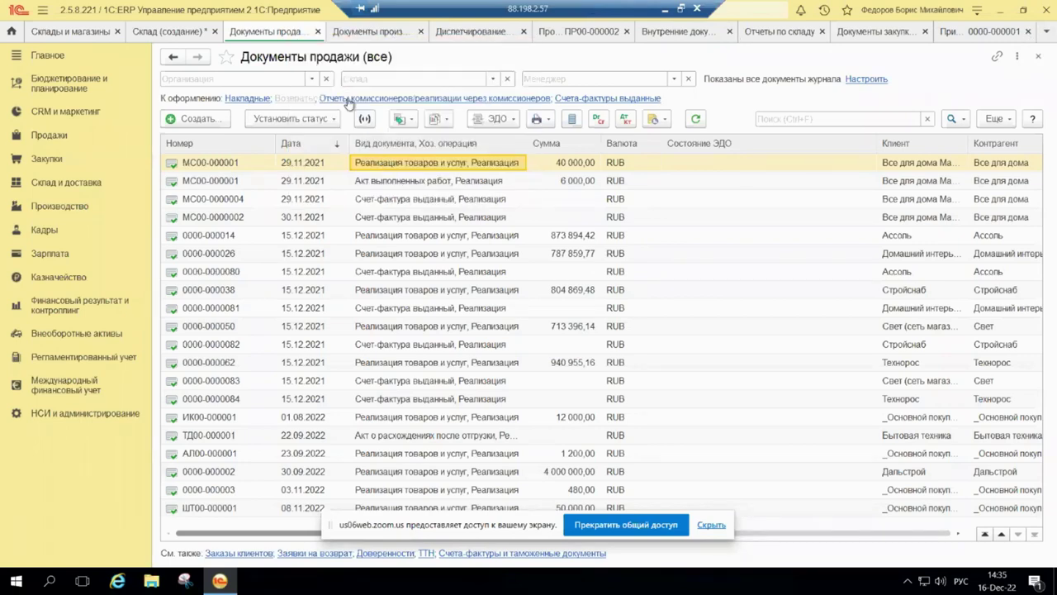
{"action": "left_click", "coordinate": [141, 33]}
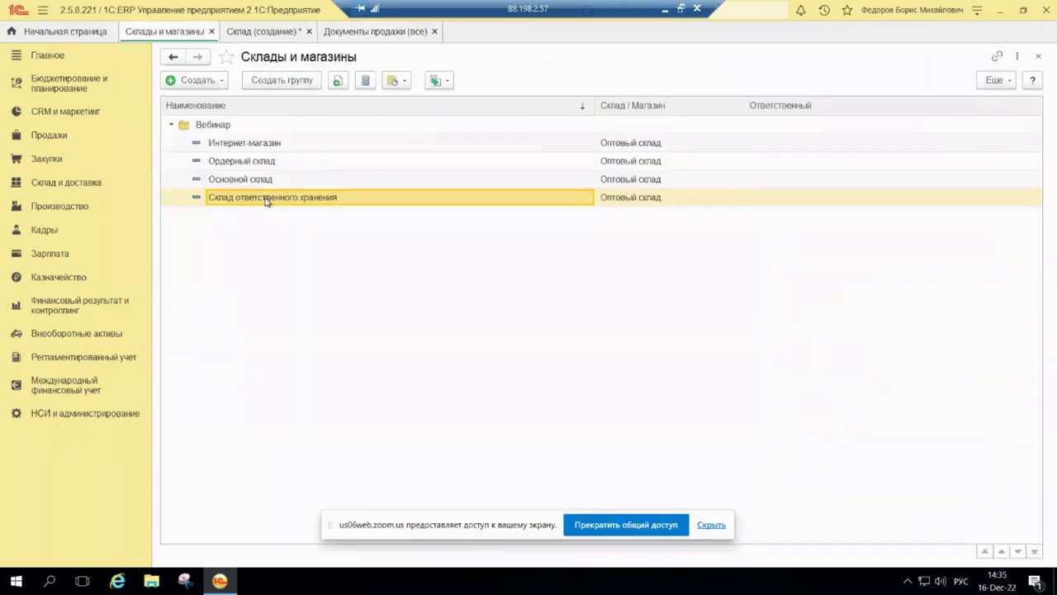
{"action": "left_click", "coordinate": [262, 31]}
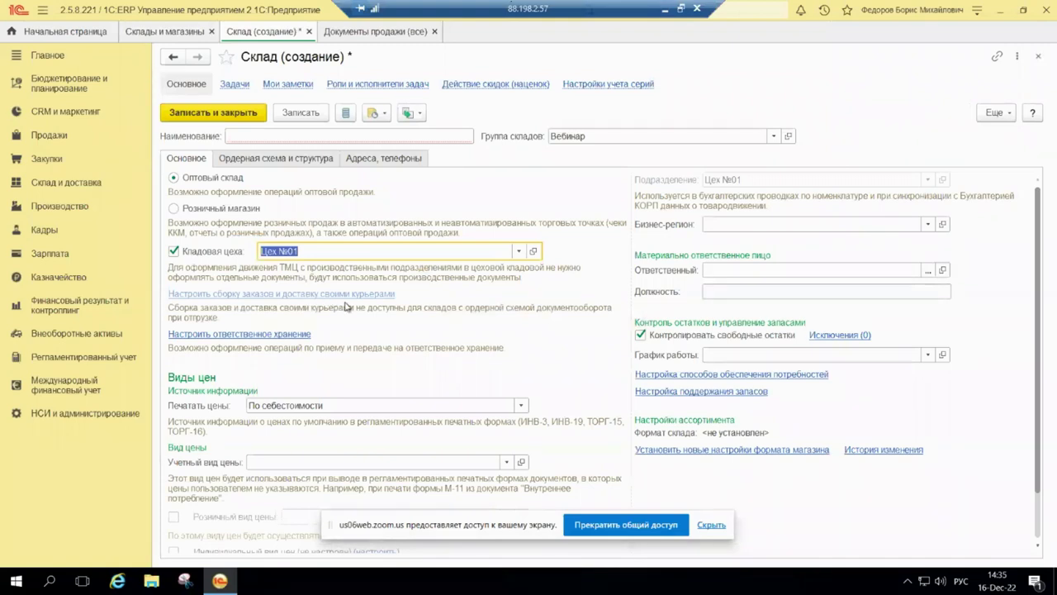
Minimize the current 1C:ERP window, start the ERP 2.5.7 (demo) infobase from the remote desktop, and sign in with the offered administrator account
{"action": "left_click", "coordinate": [1001, 10]}
{"action": "double_click", "coordinate": [25, 95]}
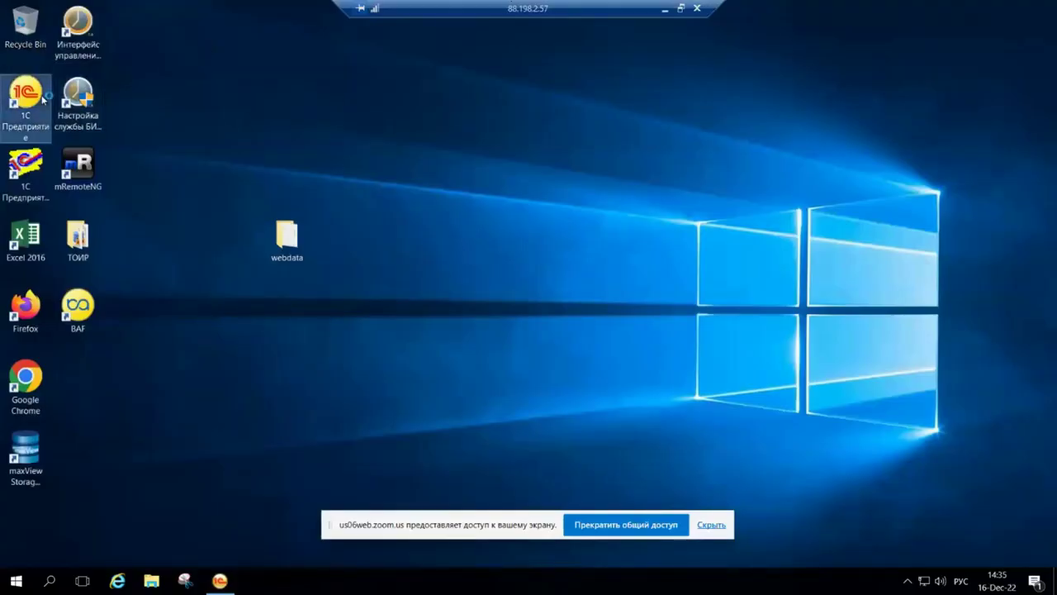
{"action": "left_click", "coordinate": [334, 228]}
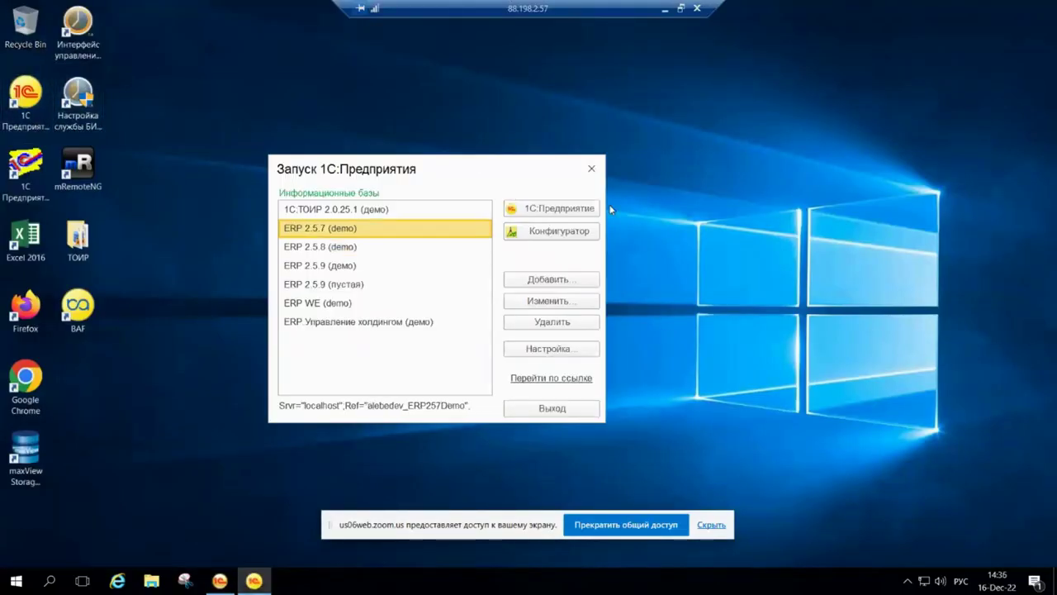
{"action": "left_click", "coordinate": [578, 209]}
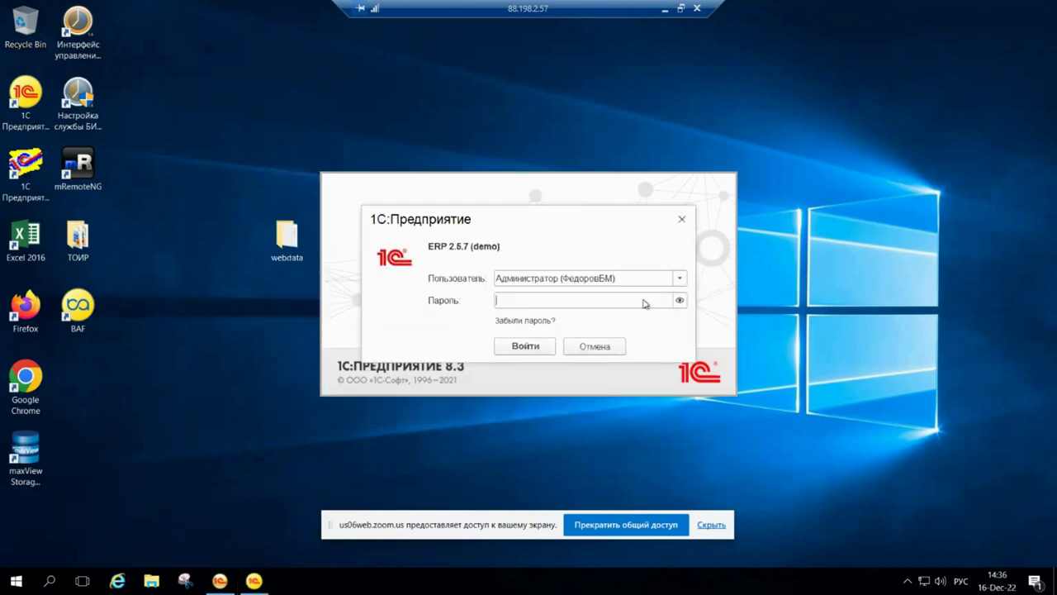
{"action": "left_click", "coordinate": [533, 346]}
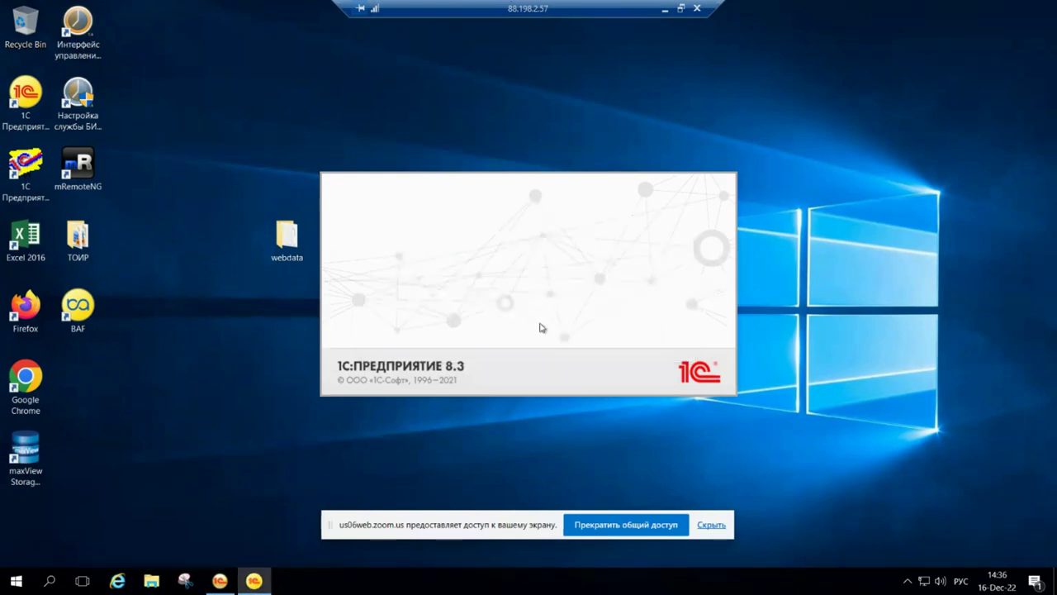
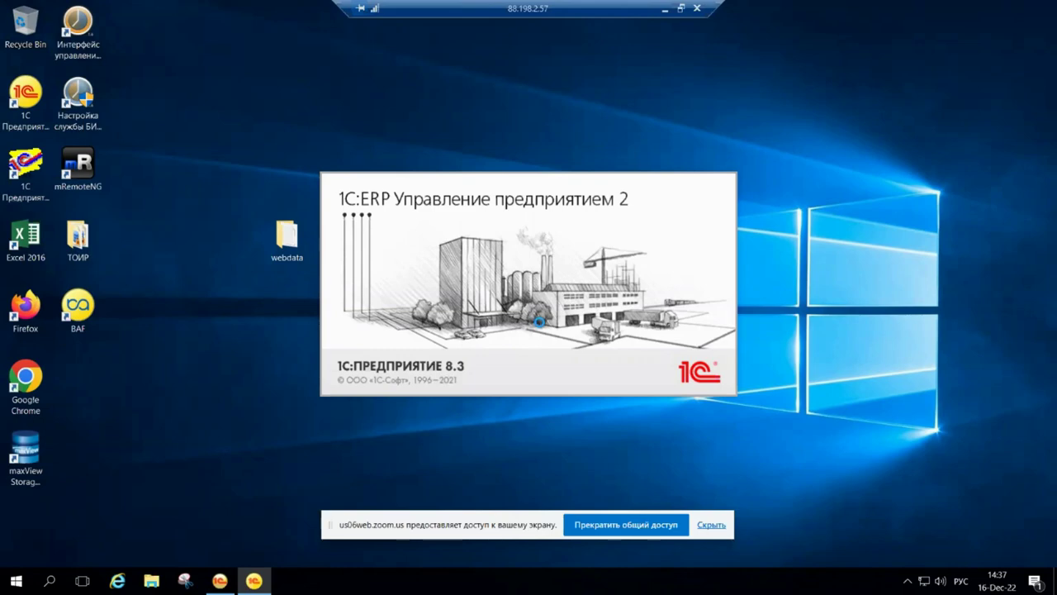
Switch to the Zoom webinar while ERP loads, move the screen-sharing notice slightly higher, and return to the remote desktop session
{"action": "left_click", "coordinate": [665, 10]}
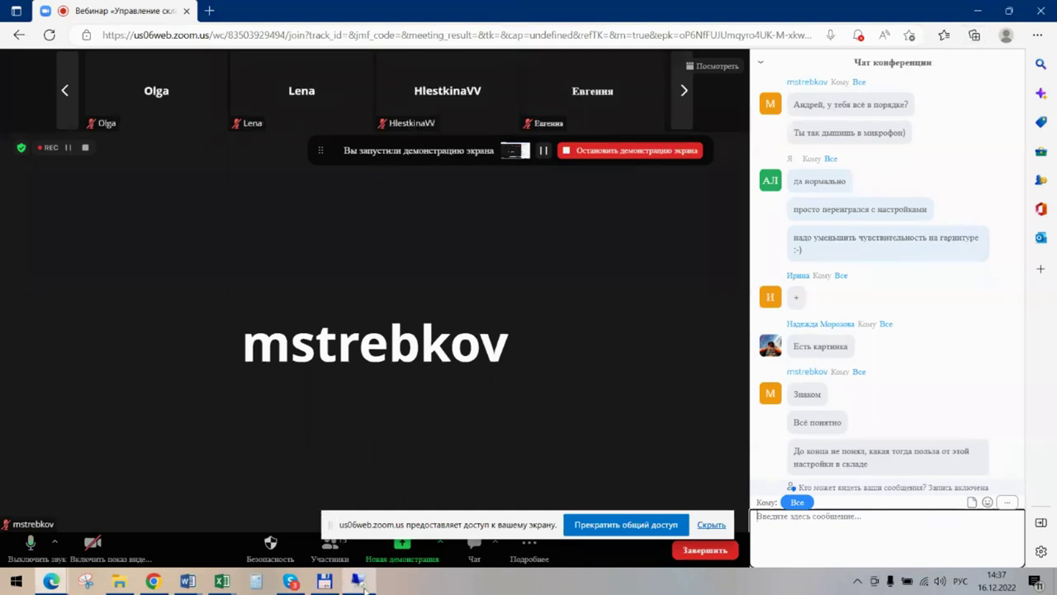
{"action": "left_click_drag", "start_coordinate": [408, 531], "coordinate": [408, 496]}
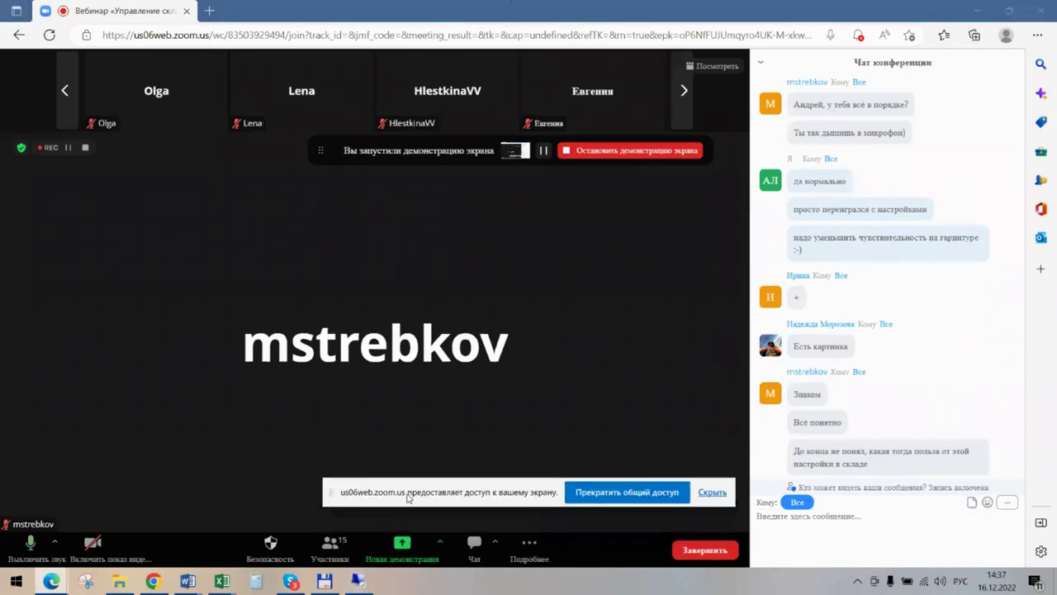
{"action": "mouse_move", "coordinate": [357, 584]}
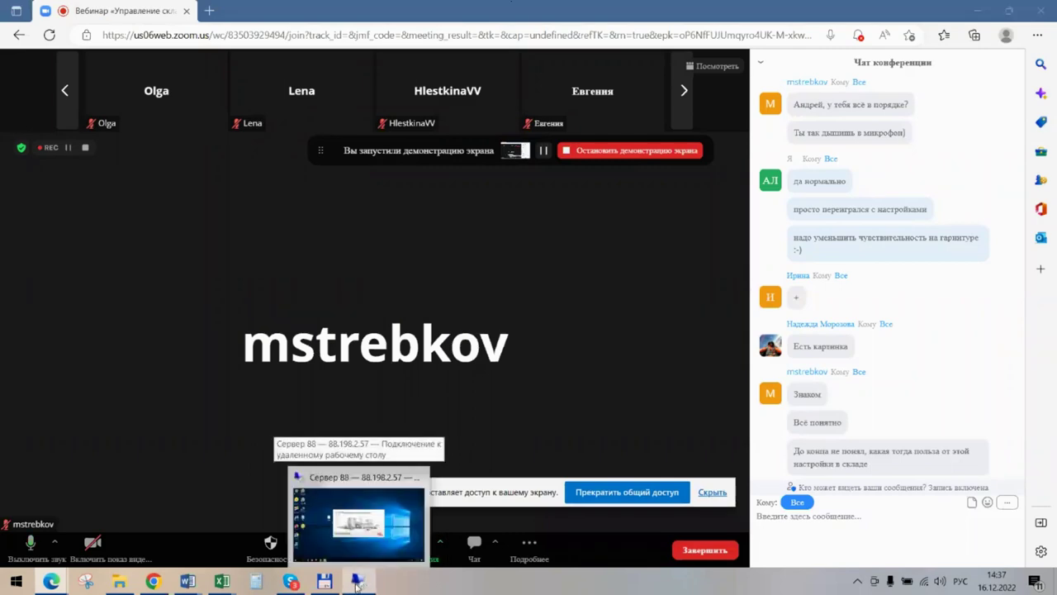
{"action": "left_click", "coordinate": [354, 546]}
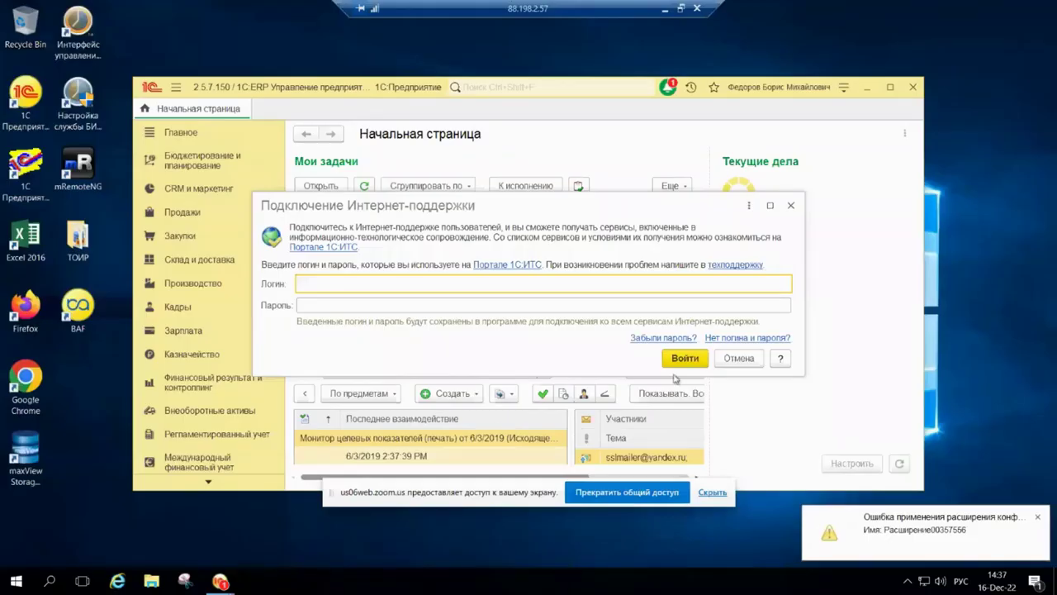
Decline the Internet support connection, maximize ERP 2.5.7, and start creating a new warehouse from the Склады и магазины directory
{"action": "left_click", "coordinate": [725, 361]}
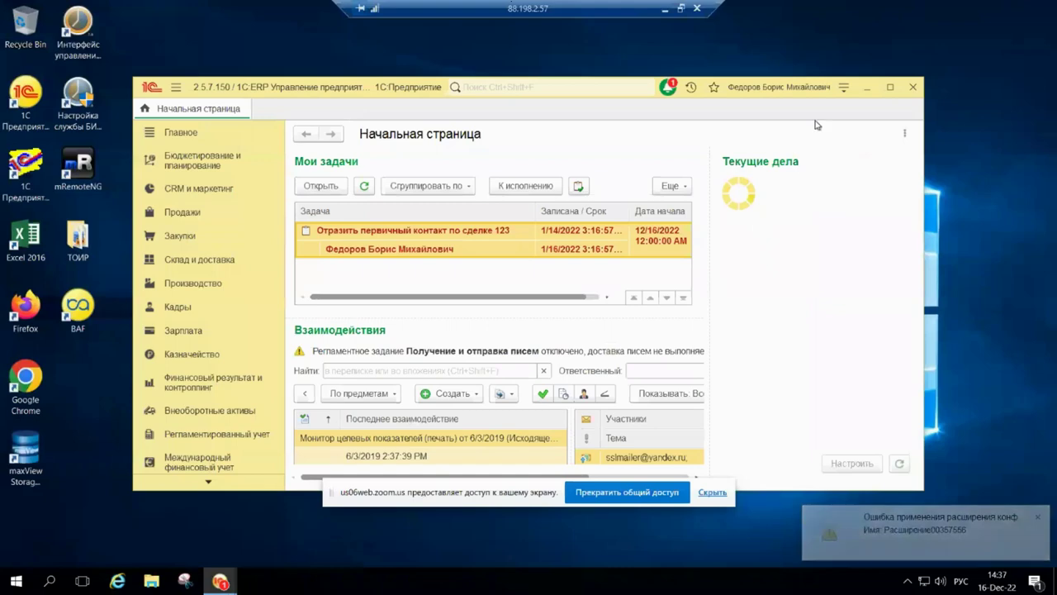
{"action": "left_click", "coordinate": [891, 87]}
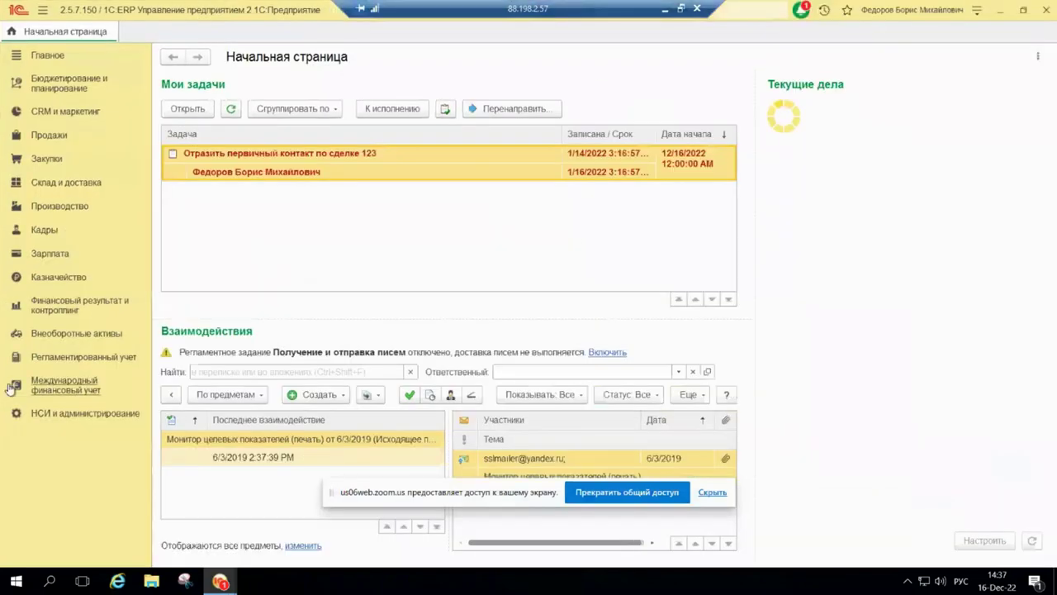
{"action": "left_click", "coordinate": [78, 415]}
{"action": "left_click", "coordinate": [222, 265]}
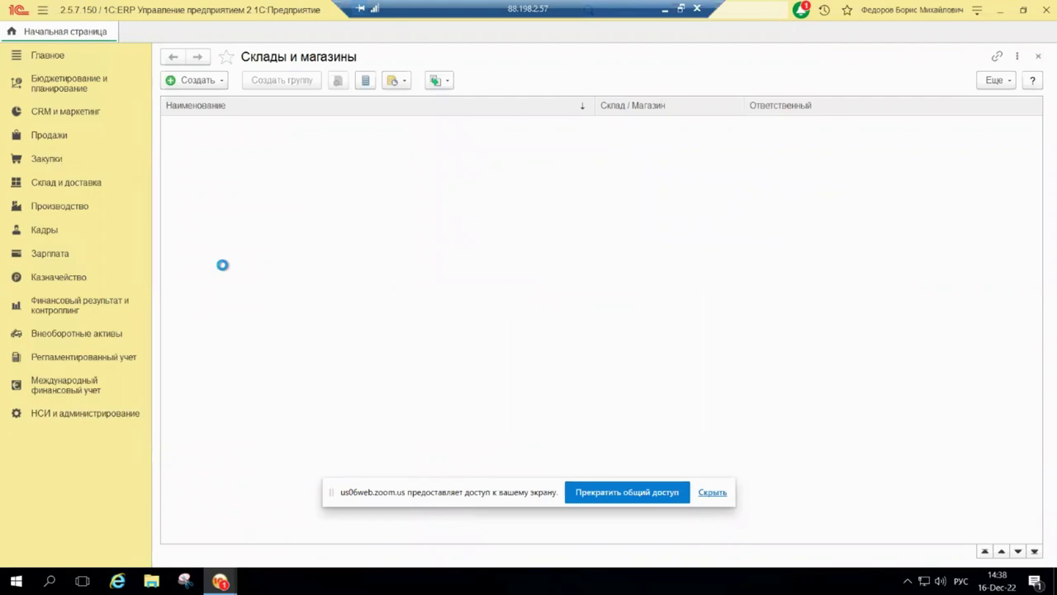
{"action": "left_click", "coordinate": [208, 80]}
{"action": "left_click", "coordinate": [208, 102]}
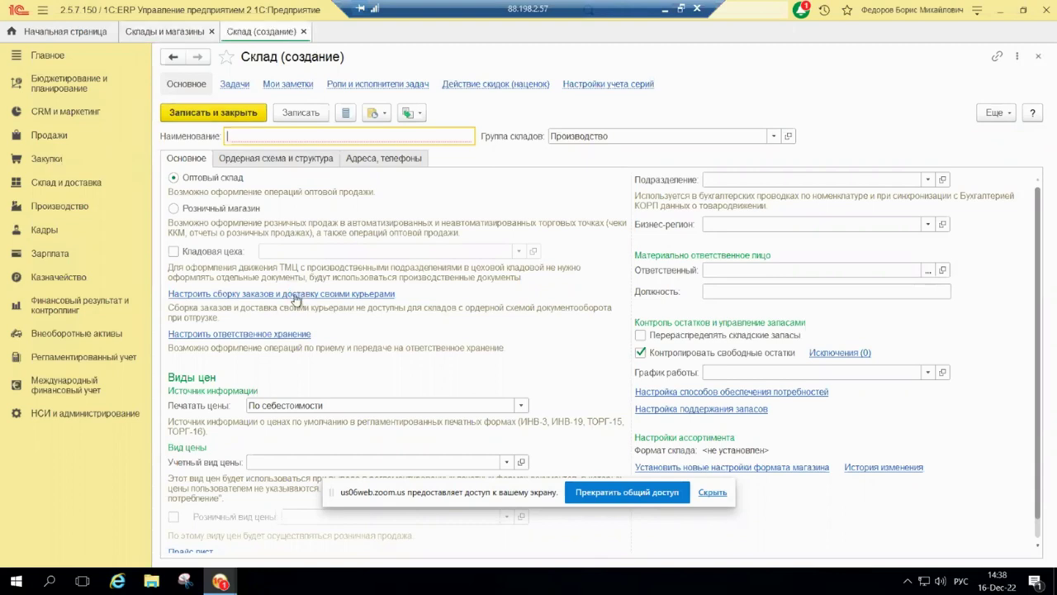
Examine the options unlocked by Сборка заказов and Доставка своими курьерами in the new warehouse's store settings, and close them without saving
{"action": "left_click", "coordinate": [294, 294]}
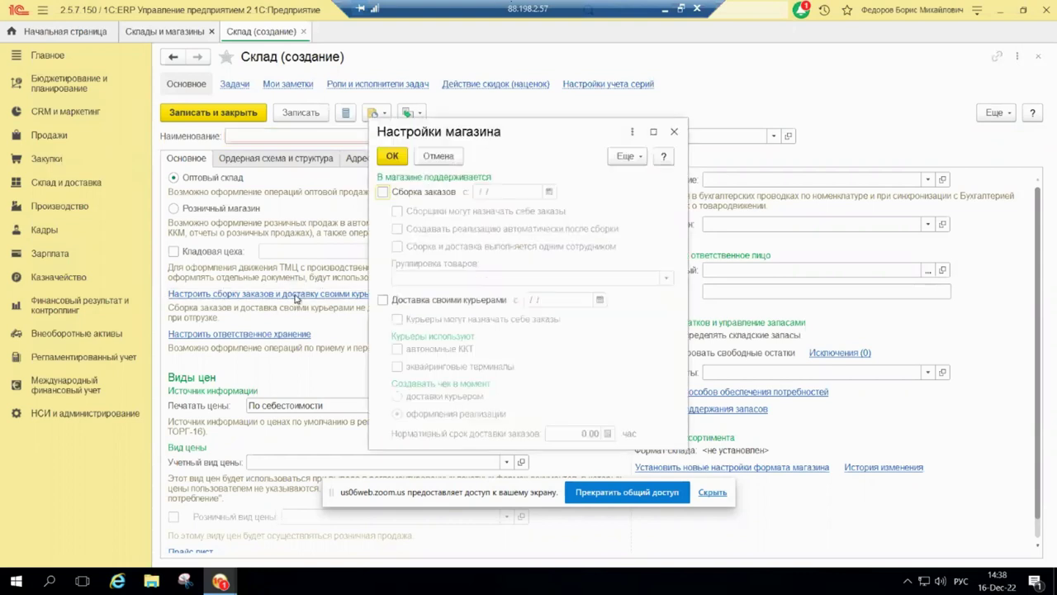
{"action": "left_click", "coordinate": [383, 192]}
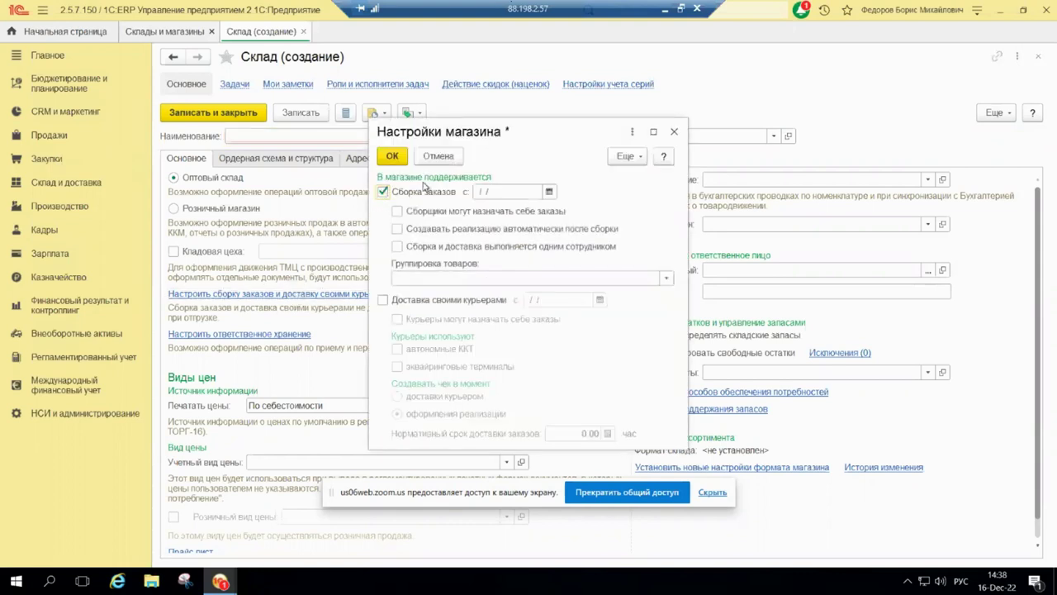
{"action": "left_click", "coordinate": [382, 300]}
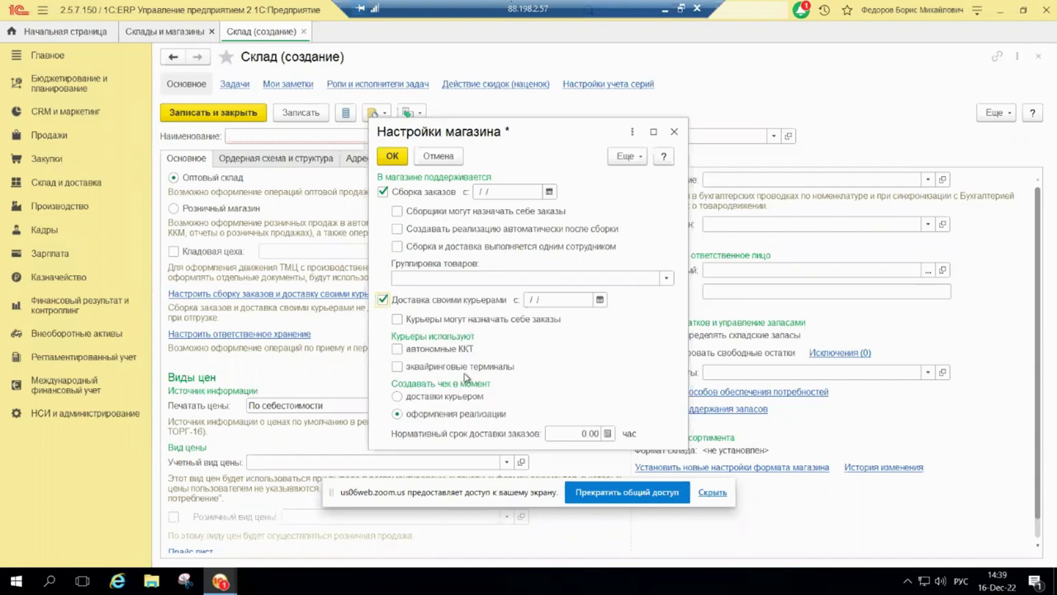
{"action": "left_click", "coordinate": [665, 282]}
{"action": "left_click", "coordinate": [665, 281]}
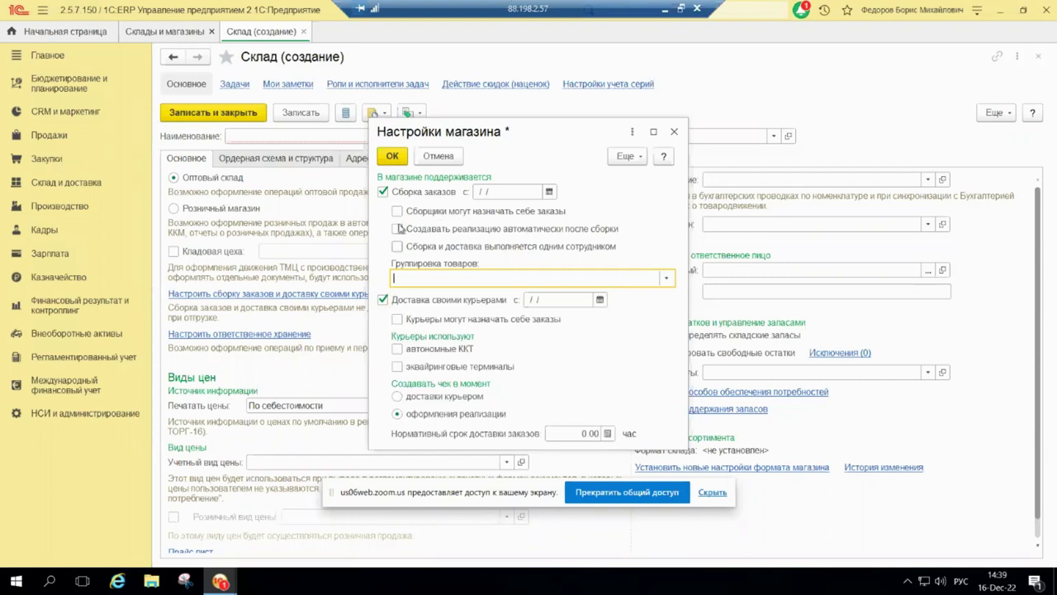
{"action": "left_click", "coordinate": [383, 191]}
{"action": "left_click", "coordinate": [382, 300]}
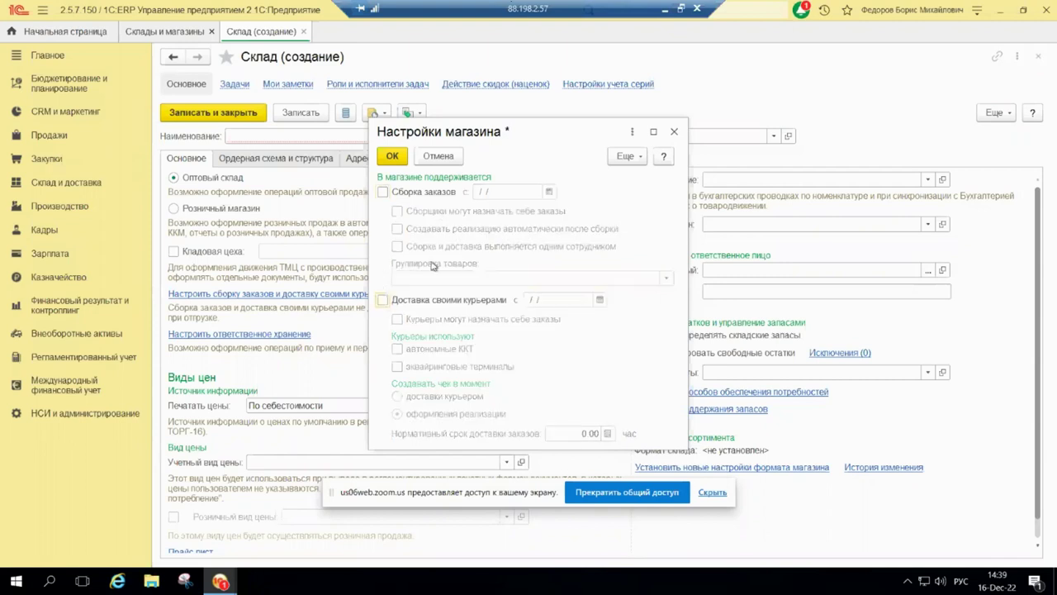
{"action": "left_click", "coordinate": [455, 161]}
{"action": "left_click", "coordinate": [602, 322]}
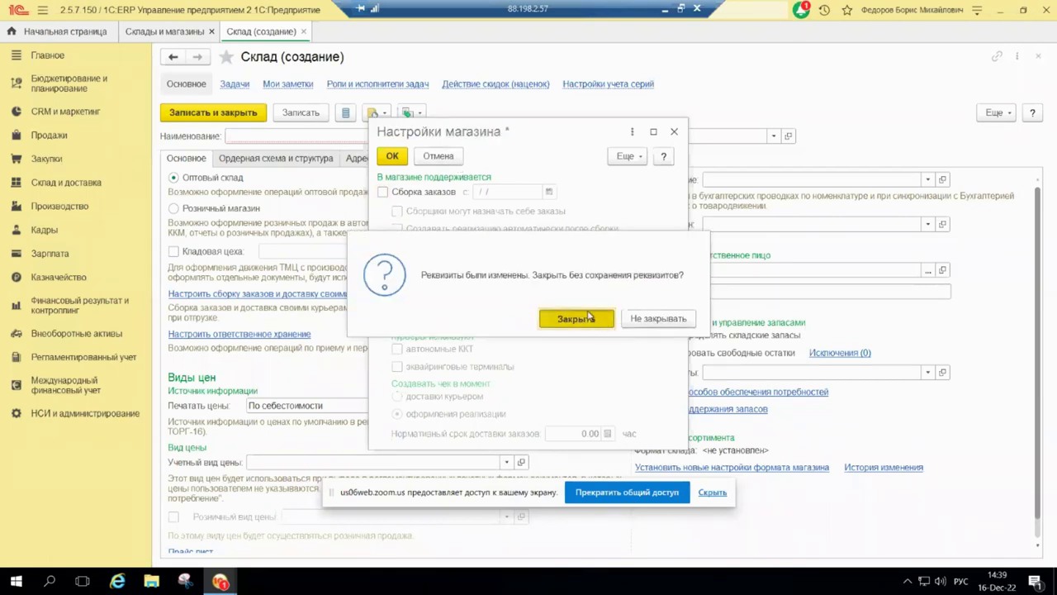
Bring up the Диспетчирование сборка и доставка workplace, checking the Zoom conference chat while it loads
{"action": "left_click", "coordinate": [68, 183]}
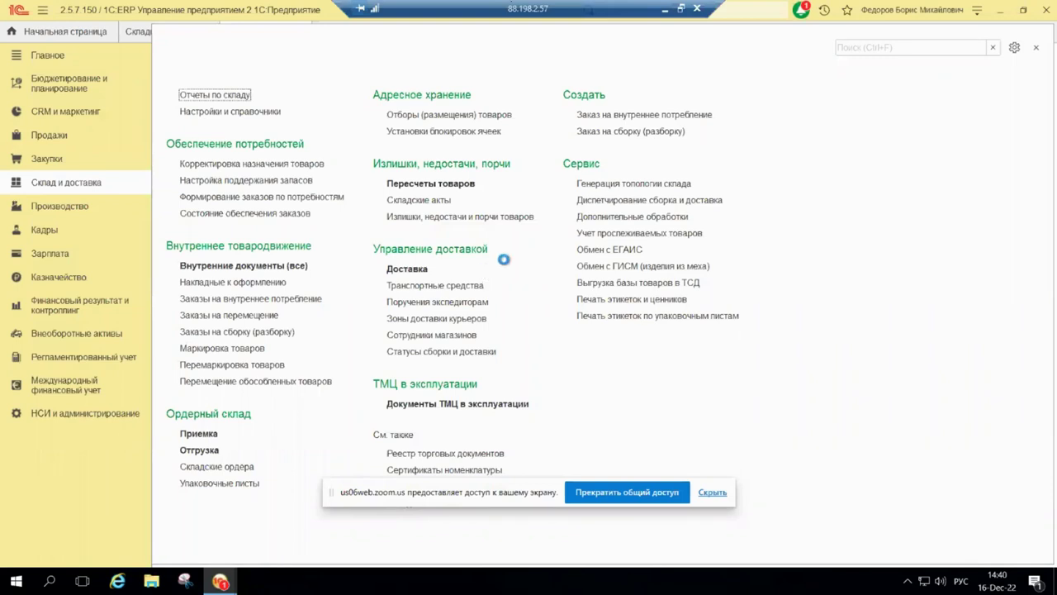
{"action": "left_click", "coordinate": [698, 199]}
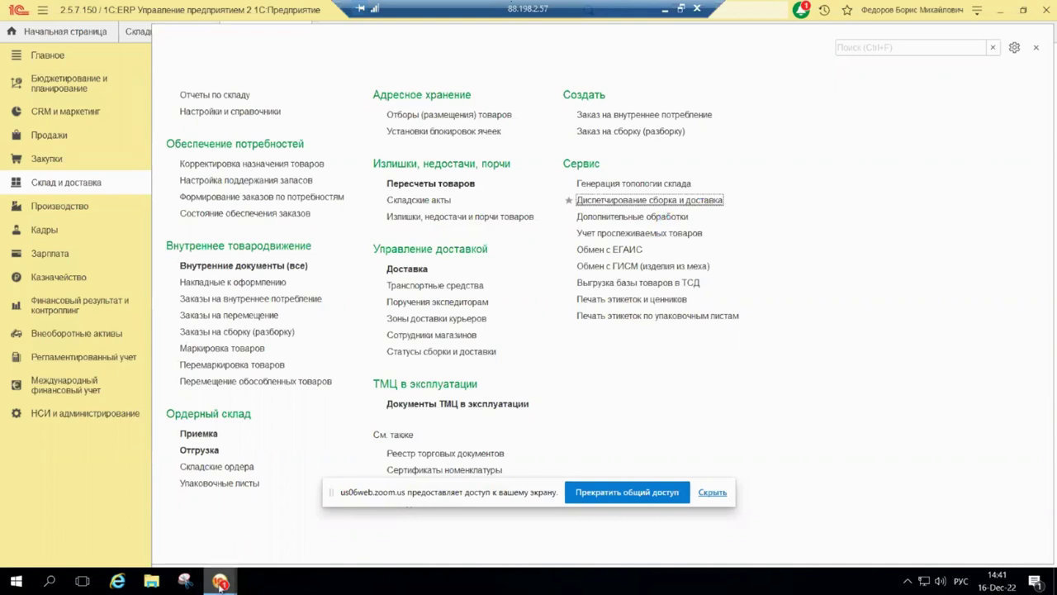
{"action": "left_click", "coordinate": [666, 10]}
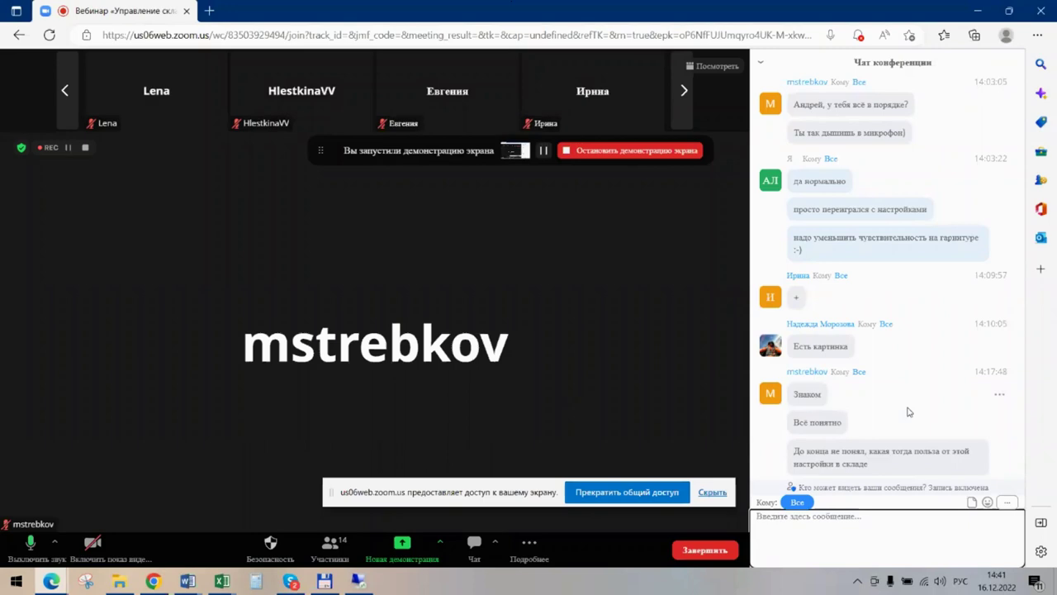
{"action": "left_click", "coordinate": [358, 581]}
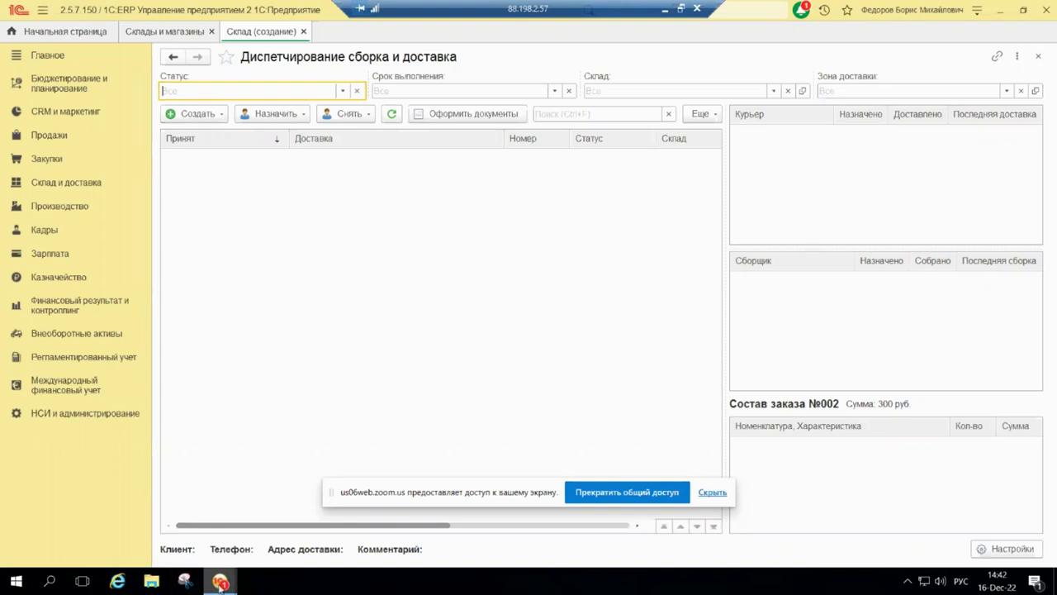
Close the ERP 2.5.7 application, confirming the exit, and return to the unsaved warehouse form in ERP 2.5.8
{"action": "mouse_move", "coordinate": [220, 583]}
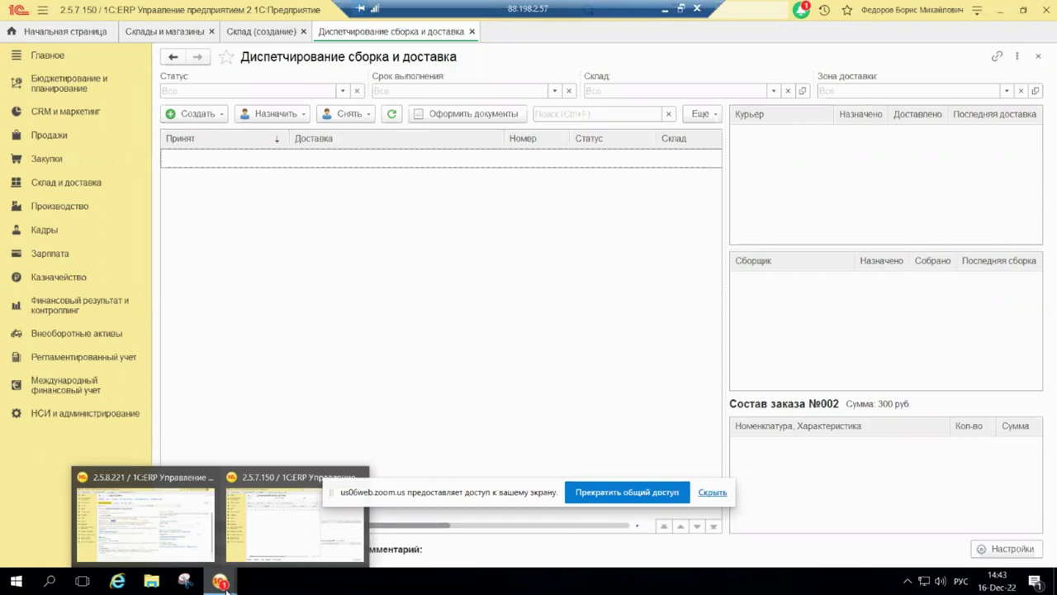
{"action": "left_click", "coordinate": [201, 524]}
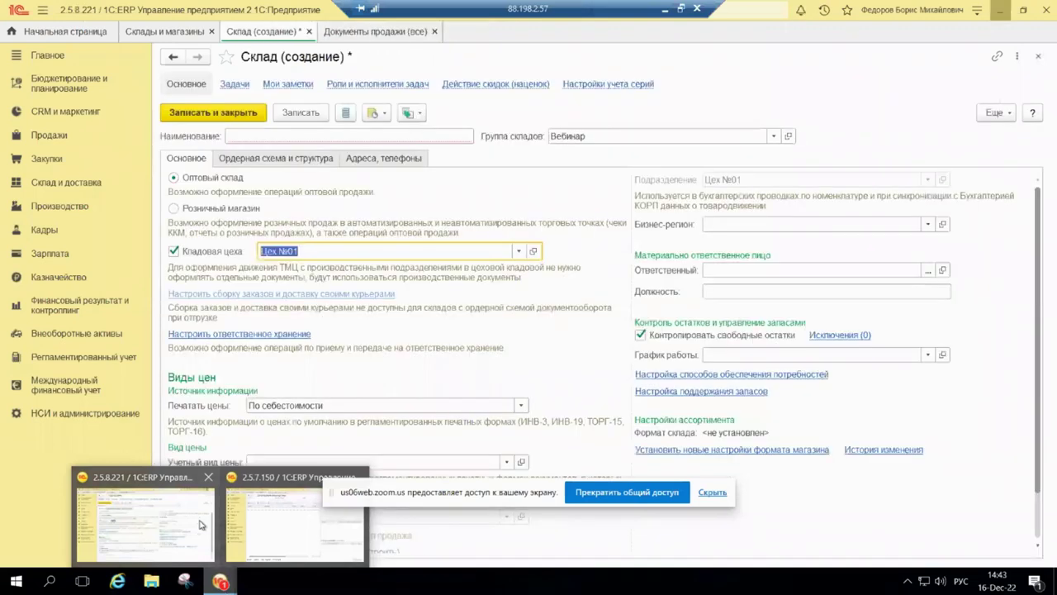
{"action": "left_click", "coordinate": [201, 524]}
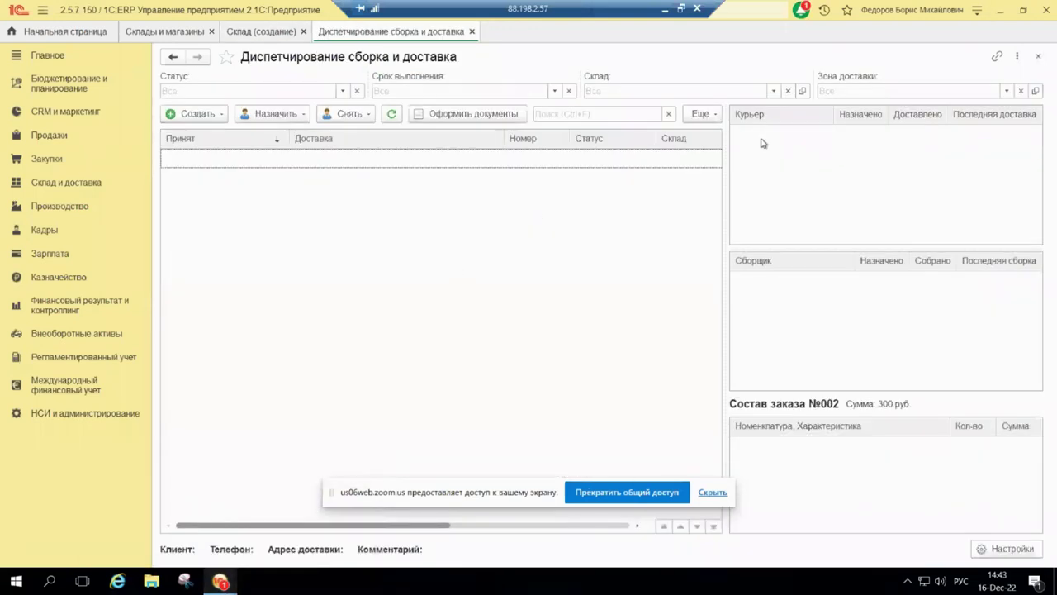
{"action": "left_click", "coordinate": [1046, 16]}
{"action": "left_click", "coordinate": [534, 327]}
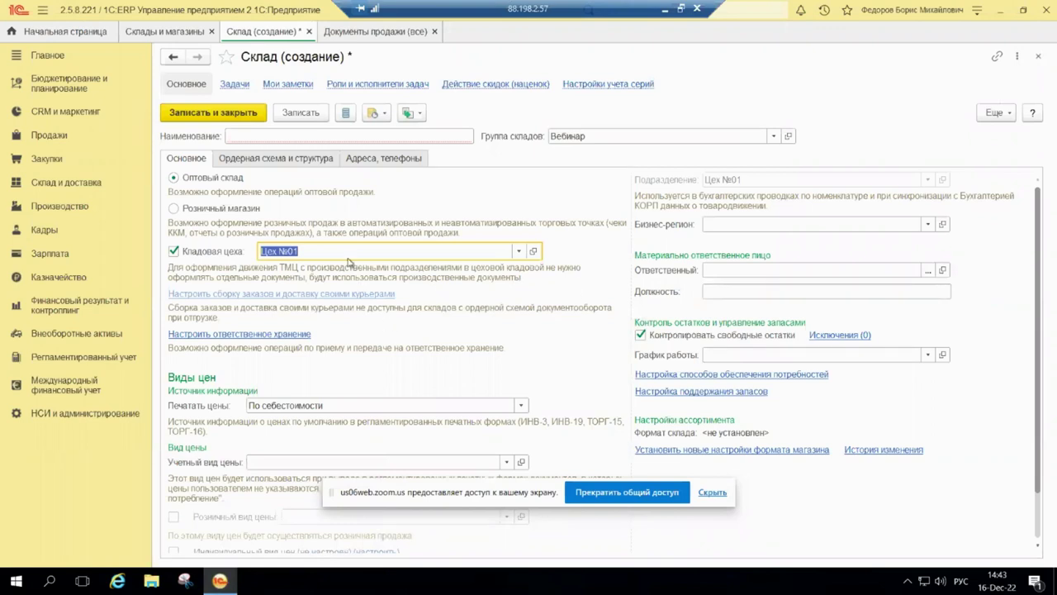
Look through the full list of business regions available for the new warehouse's Бизнес-регион, and close it without choosing one
{"action": "scroll", "coordinate": [275, 523], "scroll_direction": "down", "scroll_amount": 1}
{"action": "scroll", "coordinate": [295, 396], "scroll_direction": "up", "scroll_amount": 1}
{"action": "left_click", "coordinate": [755, 227]}
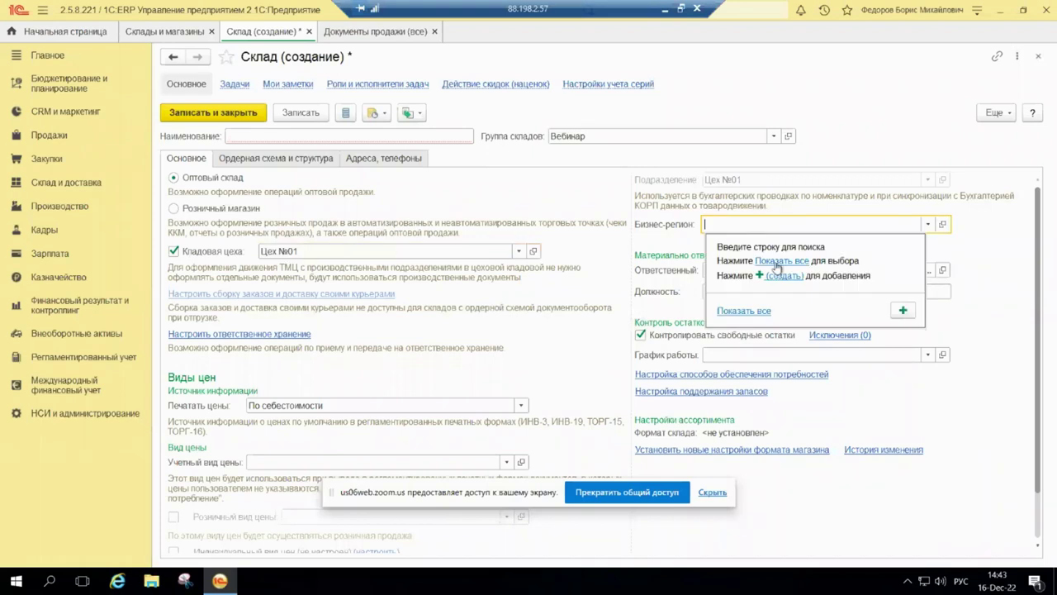
{"action": "left_click", "coordinate": [780, 223]}
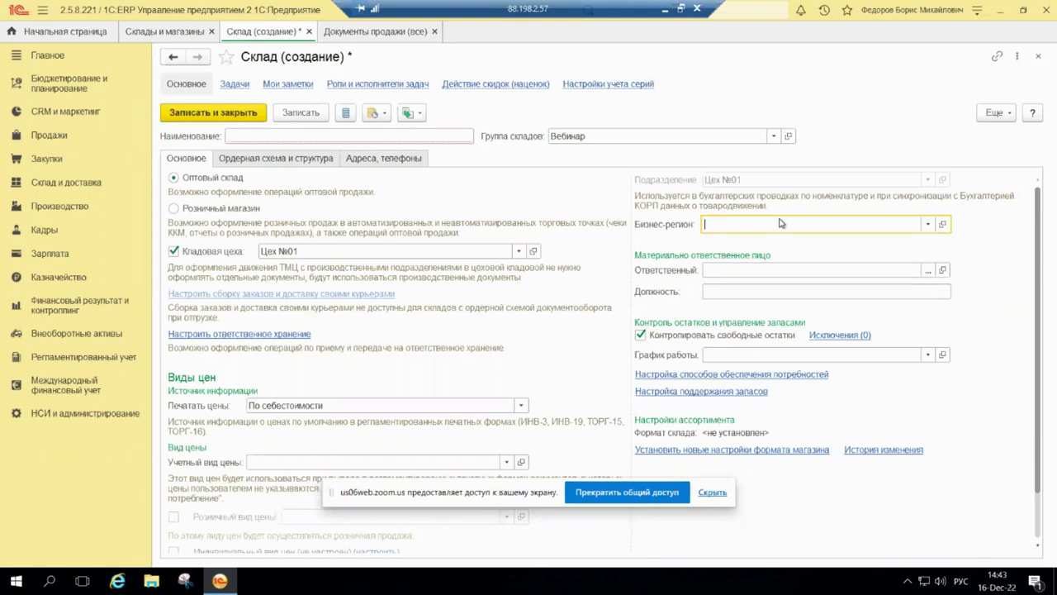
{"action": "left_click", "coordinate": [928, 224]}
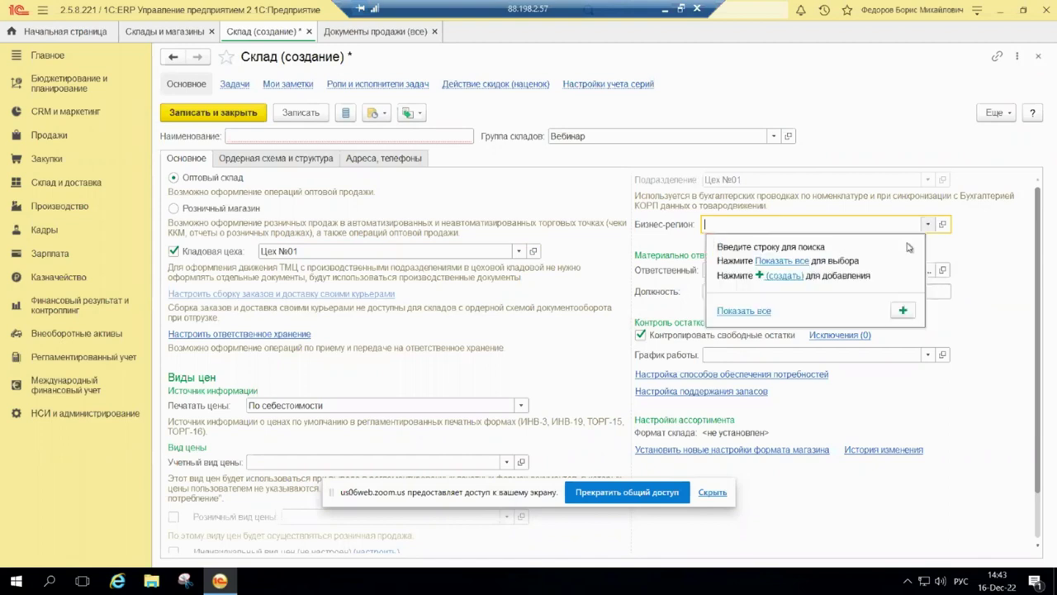
{"action": "left_click", "coordinate": [782, 262]}
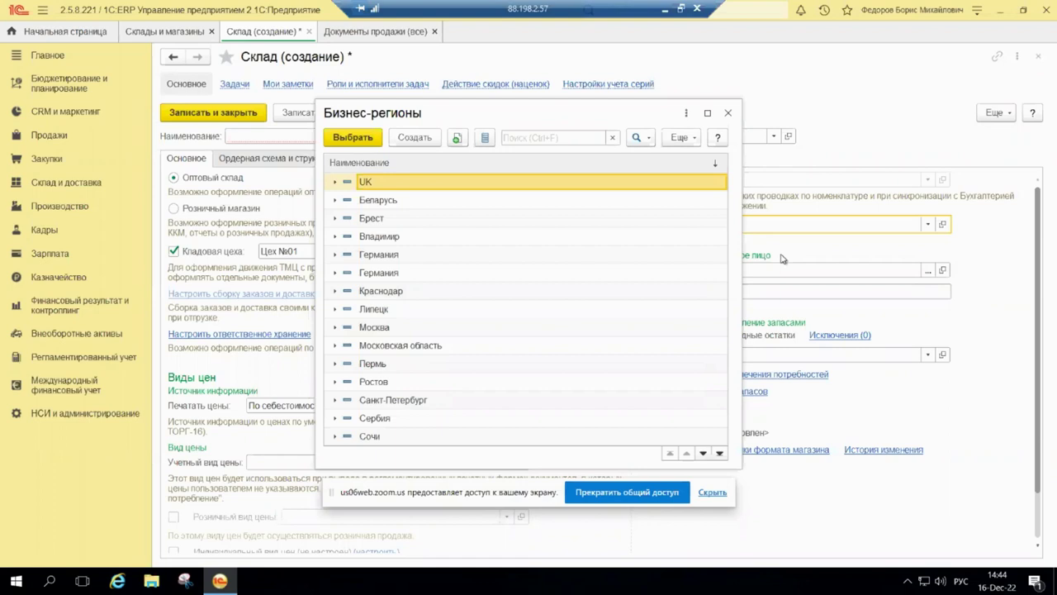
{"action": "left_click", "coordinate": [728, 112]}
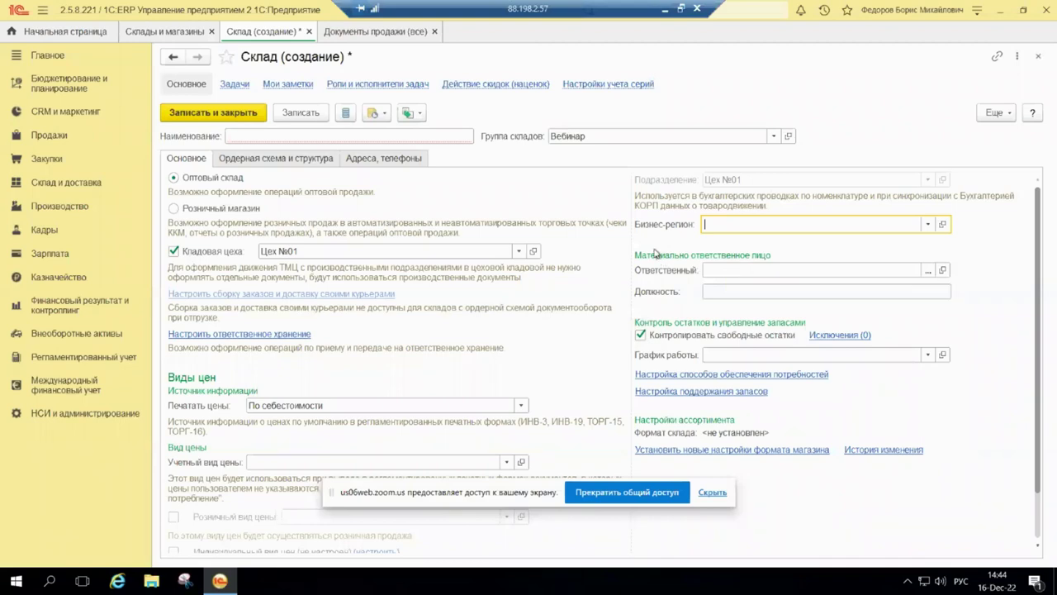
Check the Zoom conference chat, return to 1C:ERP, and show the new warehouse's Ордерная схема и структура settings
{"action": "left_click", "coordinate": [666, 9]}
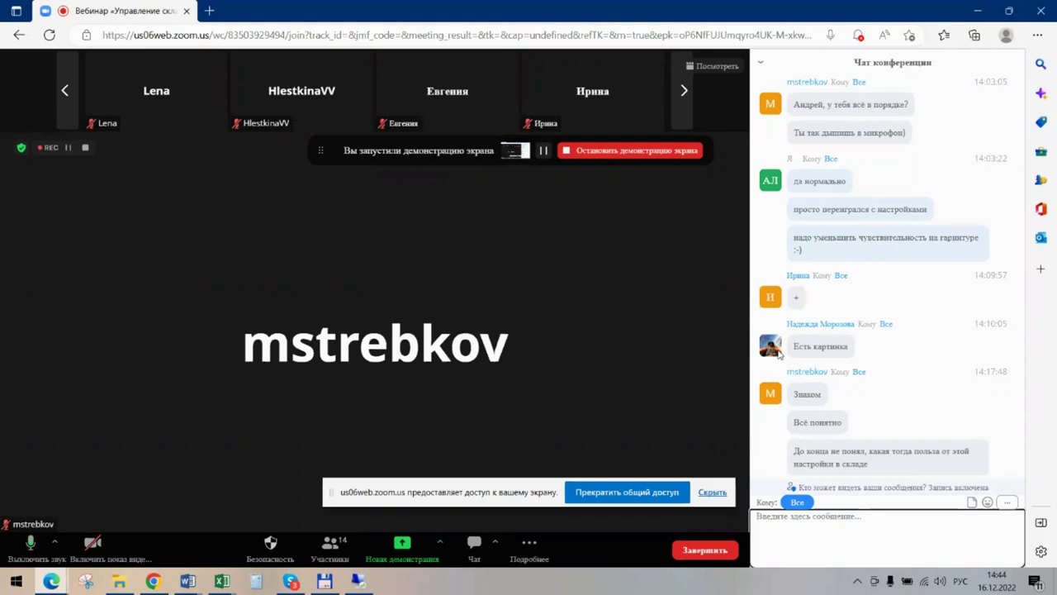
{"action": "left_click", "coordinate": [373, 583]}
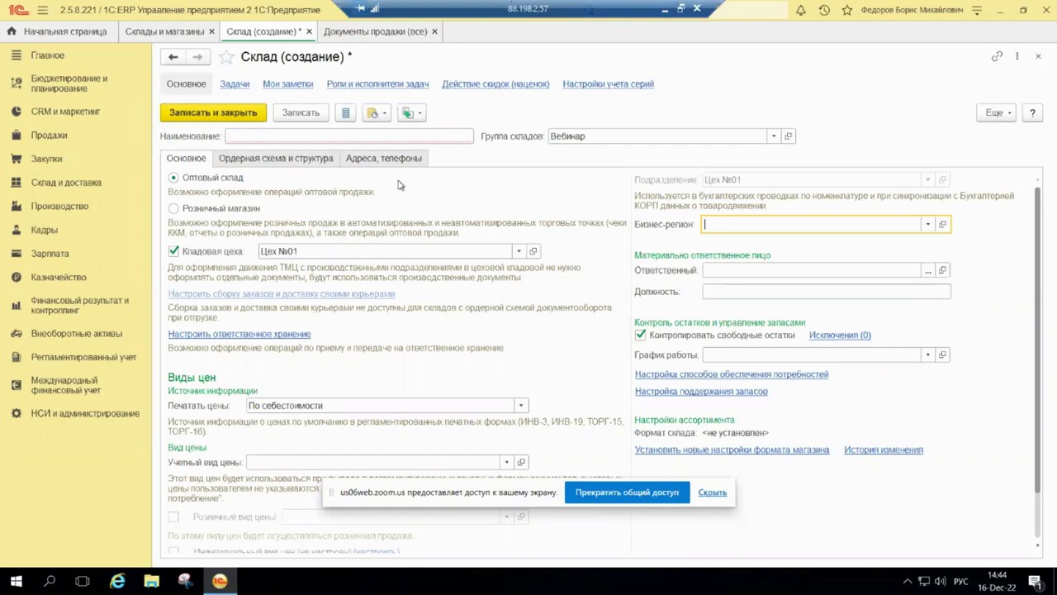
{"action": "left_click", "coordinate": [310, 164]}
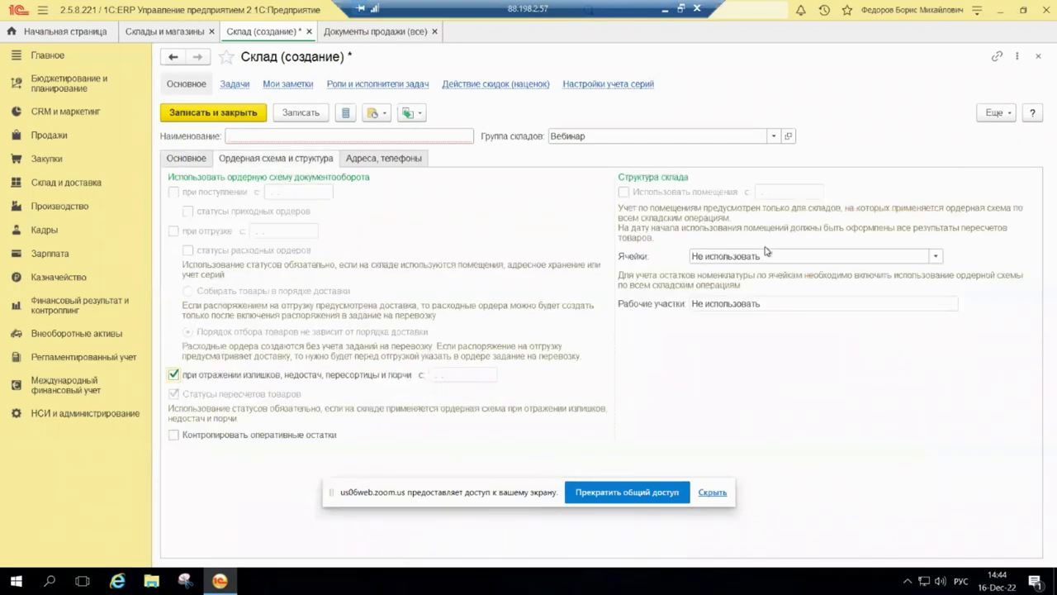
Check the Ячейки option in the new warehouse's structure settings and return to its main settings
{"action": "left_click", "coordinate": [871, 255]}
{"action": "left_click", "coordinate": [859, 252]}
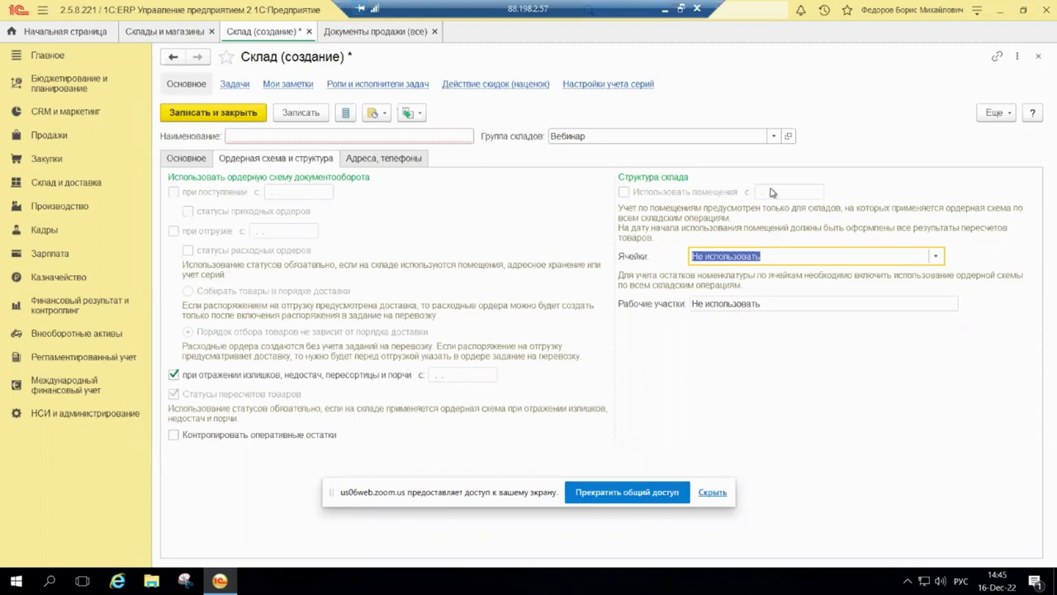
{"action": "left_click", "coordinate": [189, 163]}
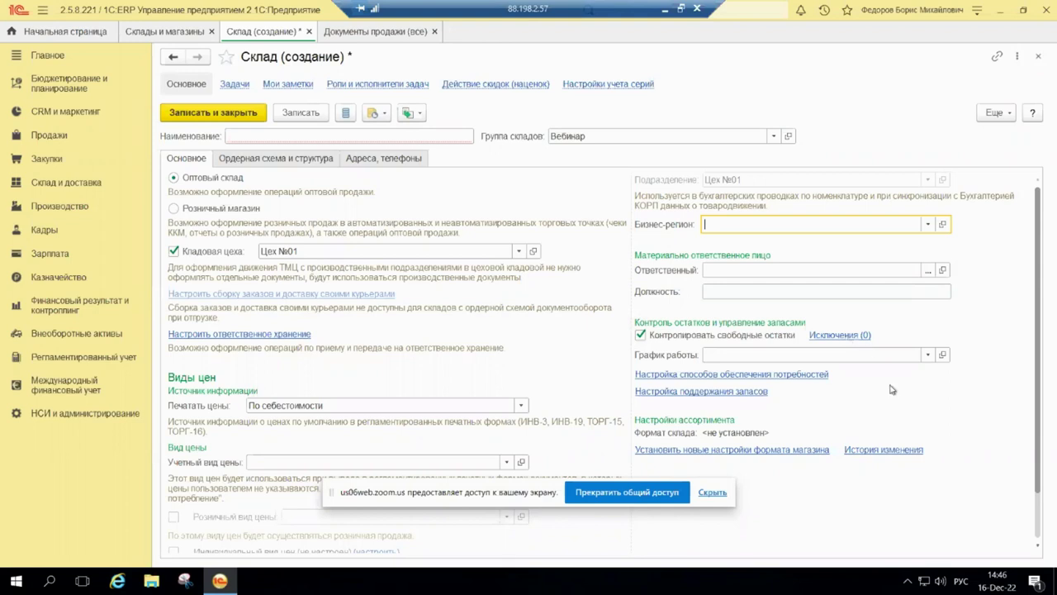
Check the График работы choice for the new warehouse and open the Предприятие settings in НСИ и администрирование
{"action": "left_click", "coordinate": [928, 354]}
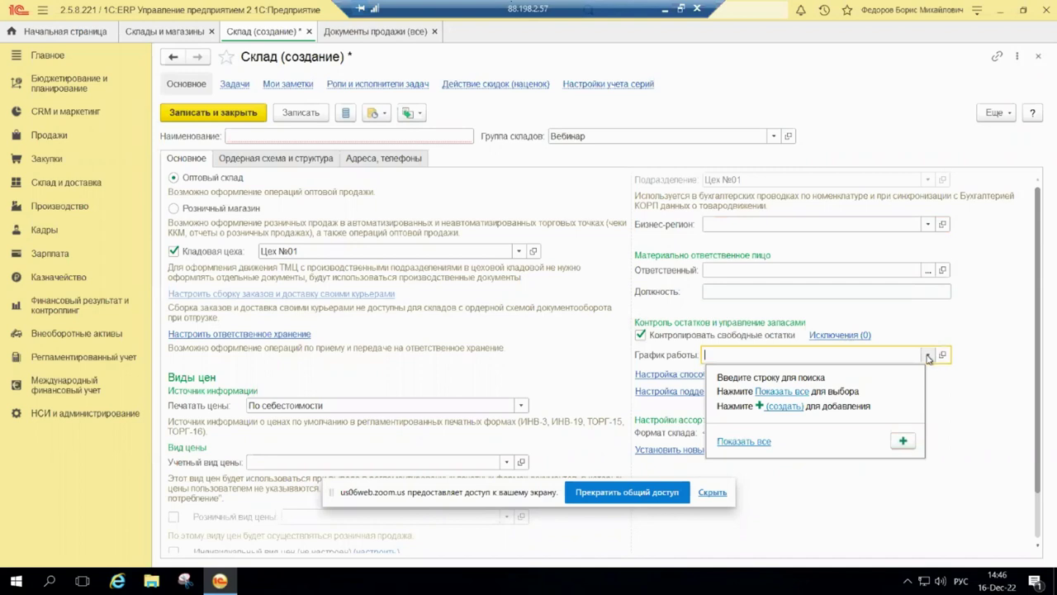
{"action": "left_click", "coordinate": [74, 413]}
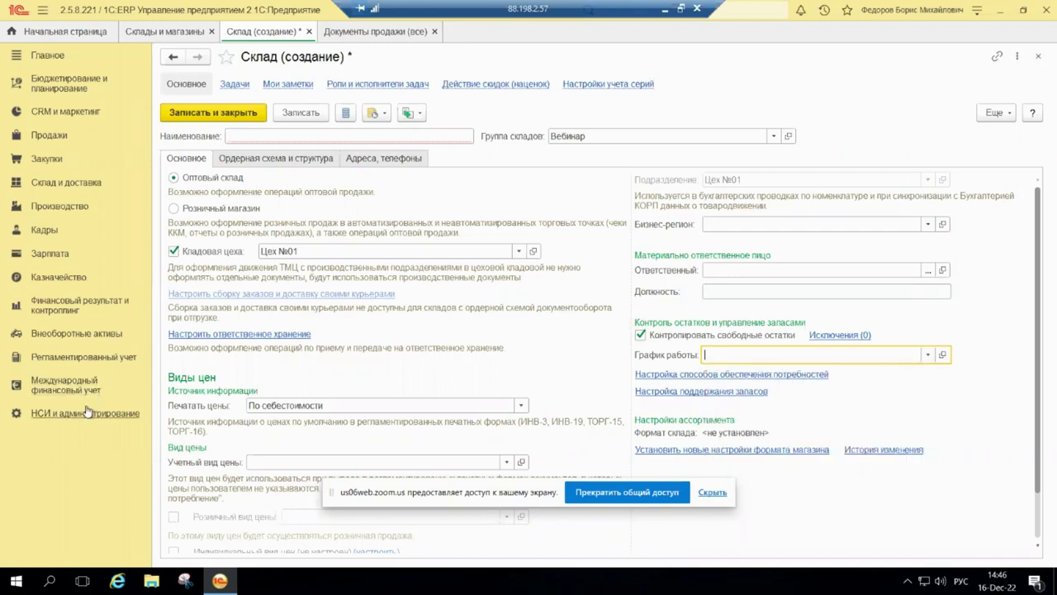
{"action": "left_click", "coordinate": [80, 415]}
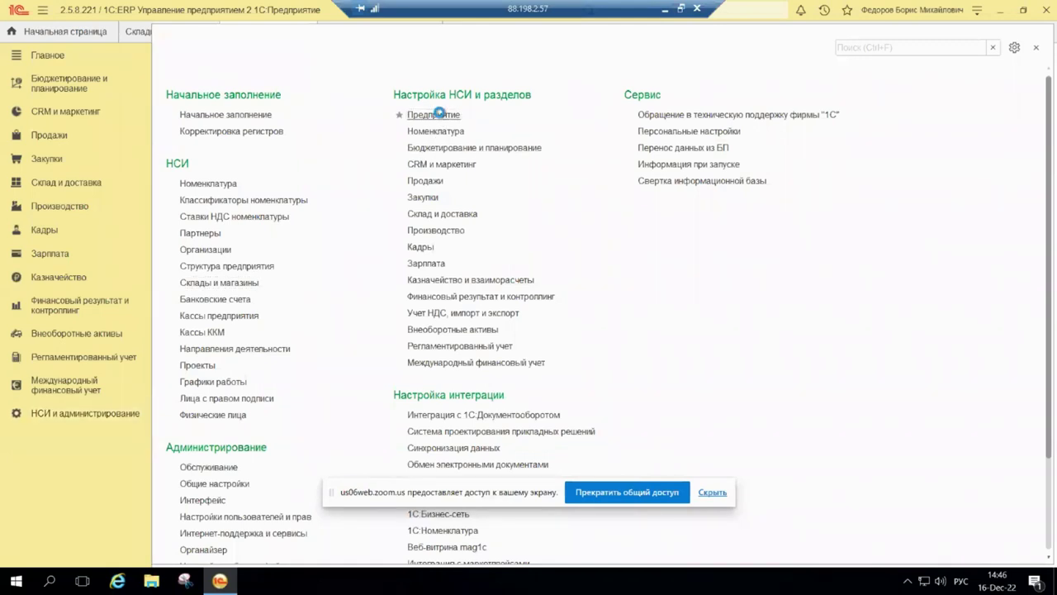
{"action": "left_click", "coordinate": [436, 114]}
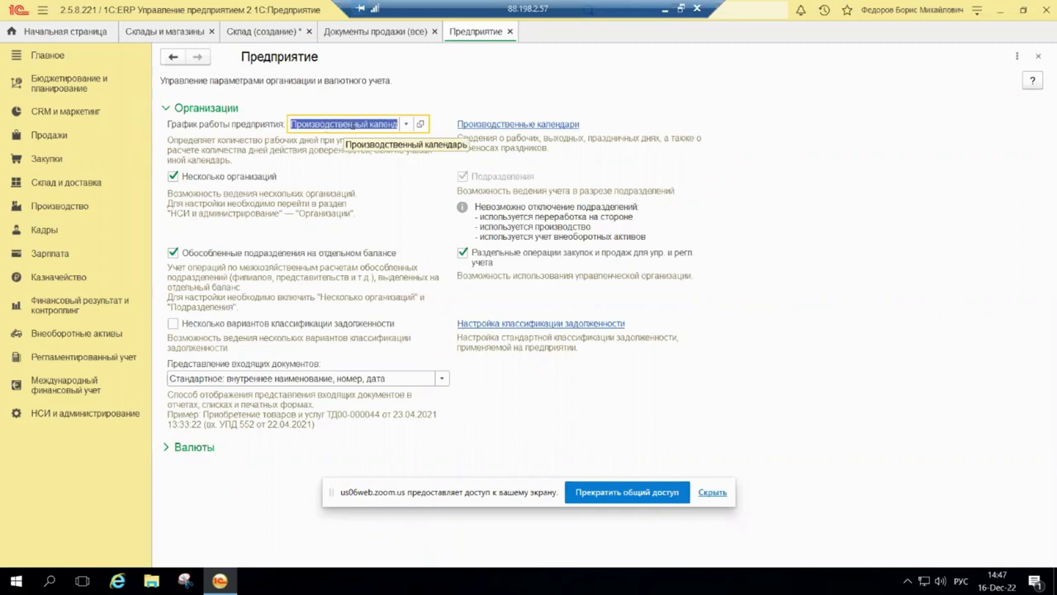
Look through the full list of work schedules available for График работы предприятия and close it without choosing one
{"action": "left_click", "coordinate": [406, 123]}
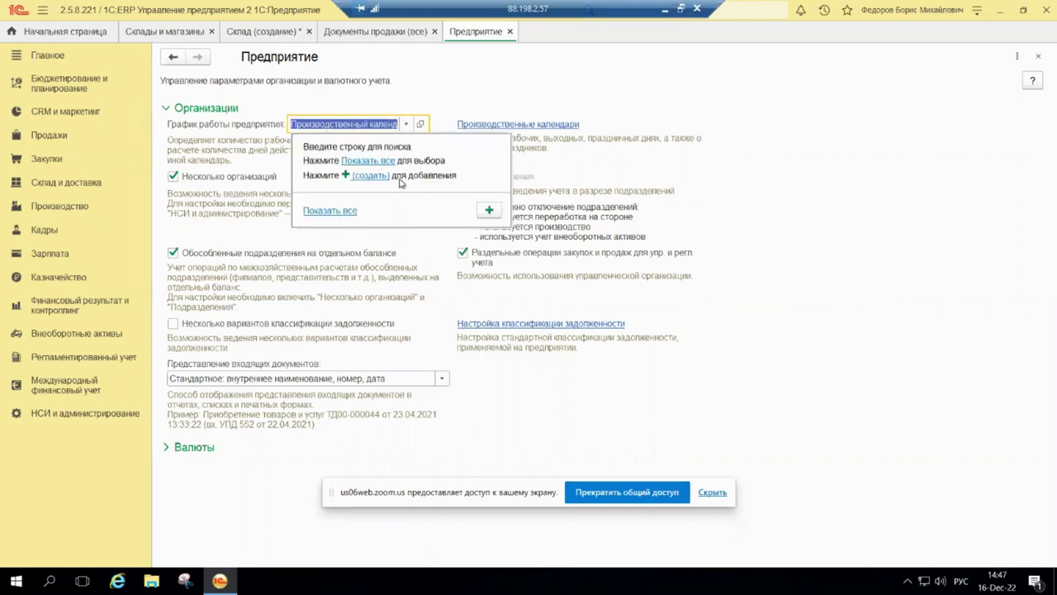
{"action": "left_click", "coordinate": [338, 211]}
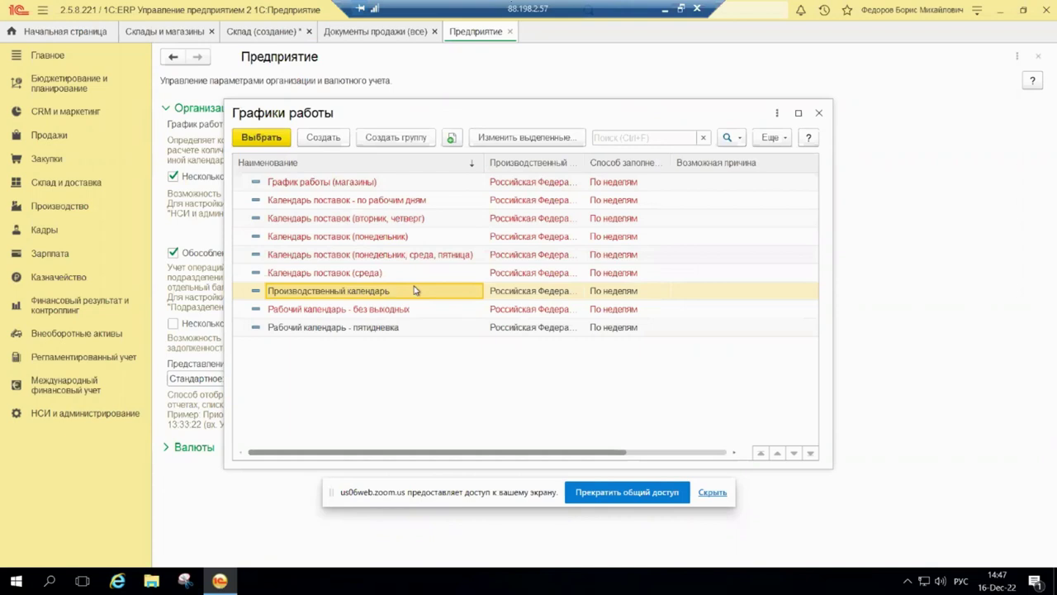
{"action": "left_click", "coordinate": [416, 290]}
{"action": "left_click", "coordinate": [818, 112]}
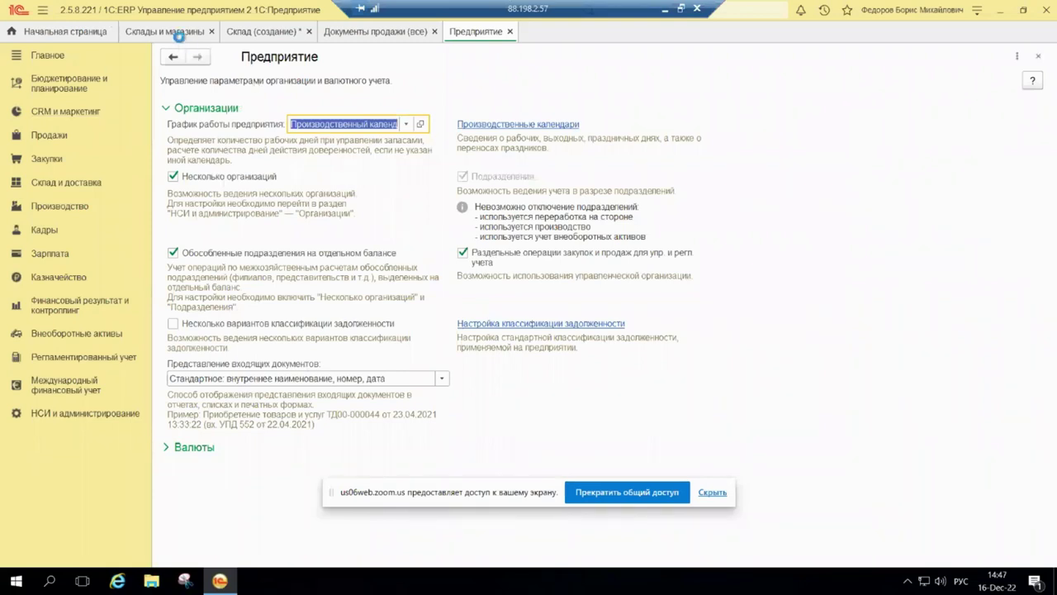
Try to open Настройка поддержания запасов from the unsaved new warehouse, declining to write the warehouse
{"action": "left_click", "coordinate": [162, 31]}
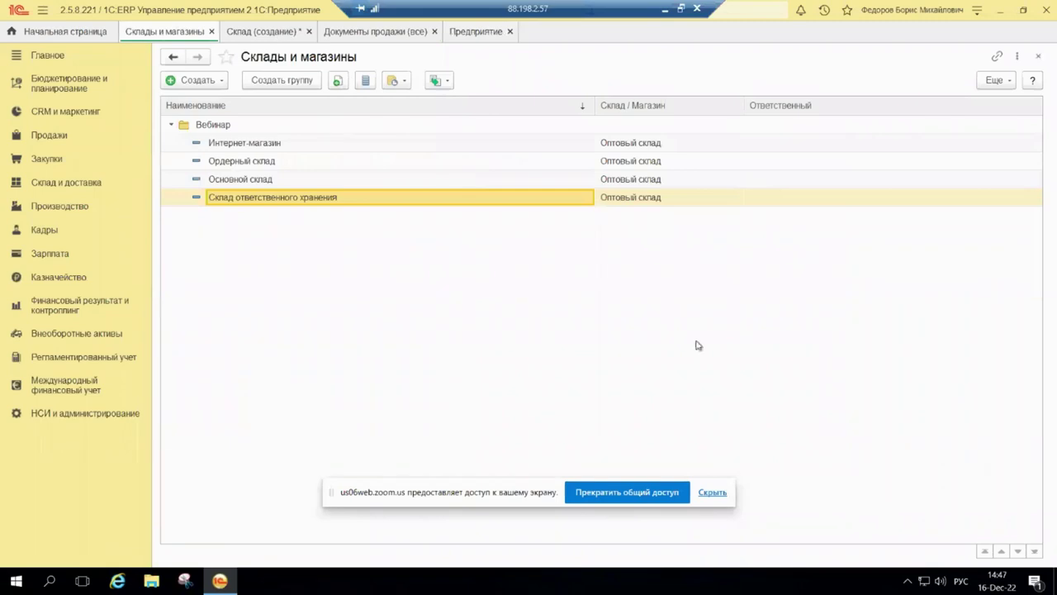
{"action": "left_click", "coordinate": [286, 36]}
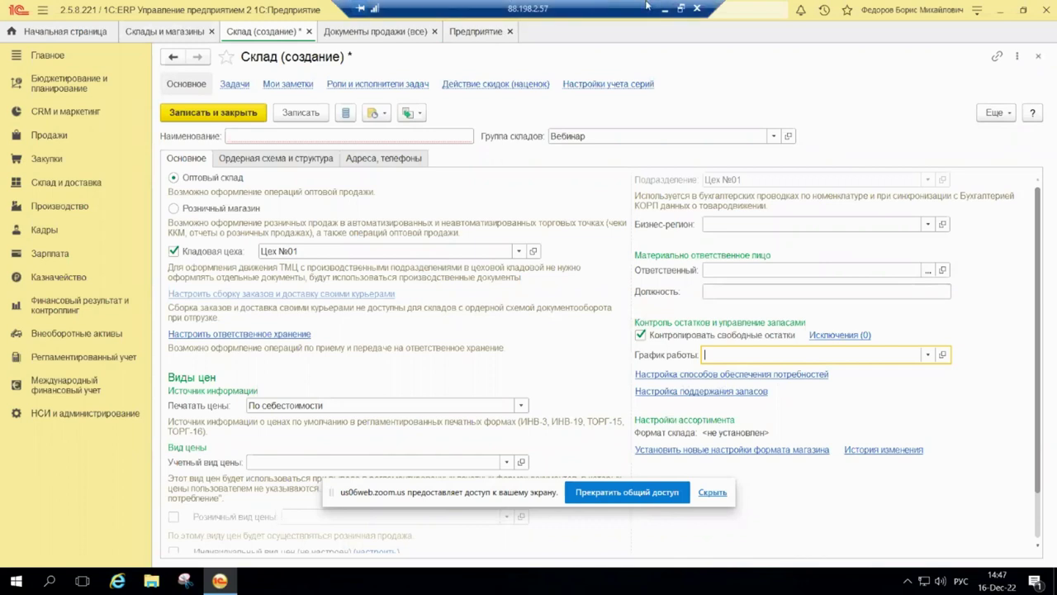
{"action": "left_click", "coordinate": [724, 393]}
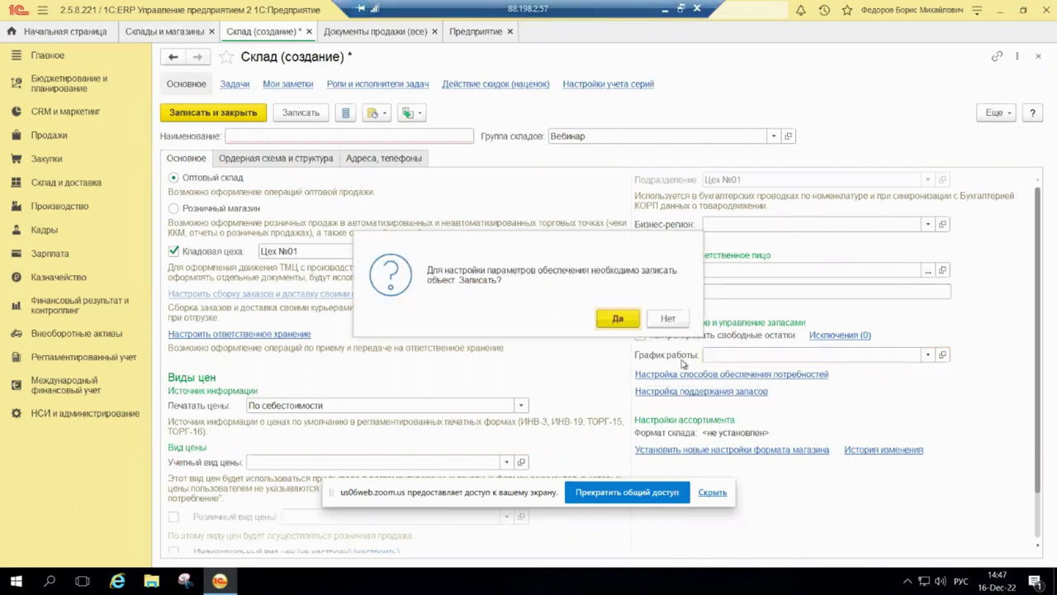
{"action": "left_click", "coordinate": [685, 320]}
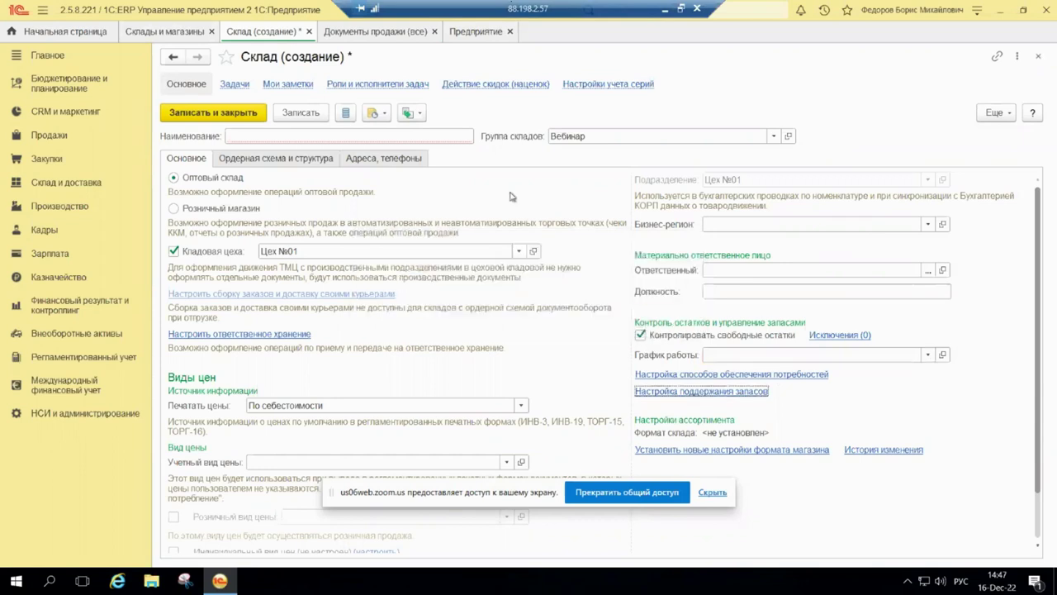
Open the existing Основной склад from the warehouse list and bring up its Настройка поддержания запасов
{"action": "left_click", "coordinate": [199, 33]}
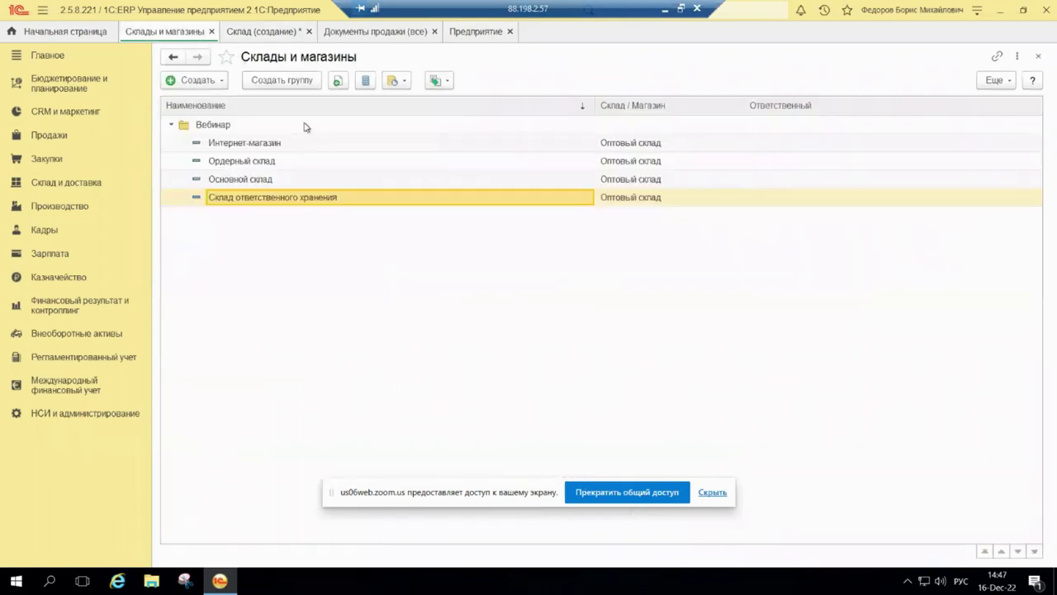
{"action": "left_click", "coordinate": [248, 179]}
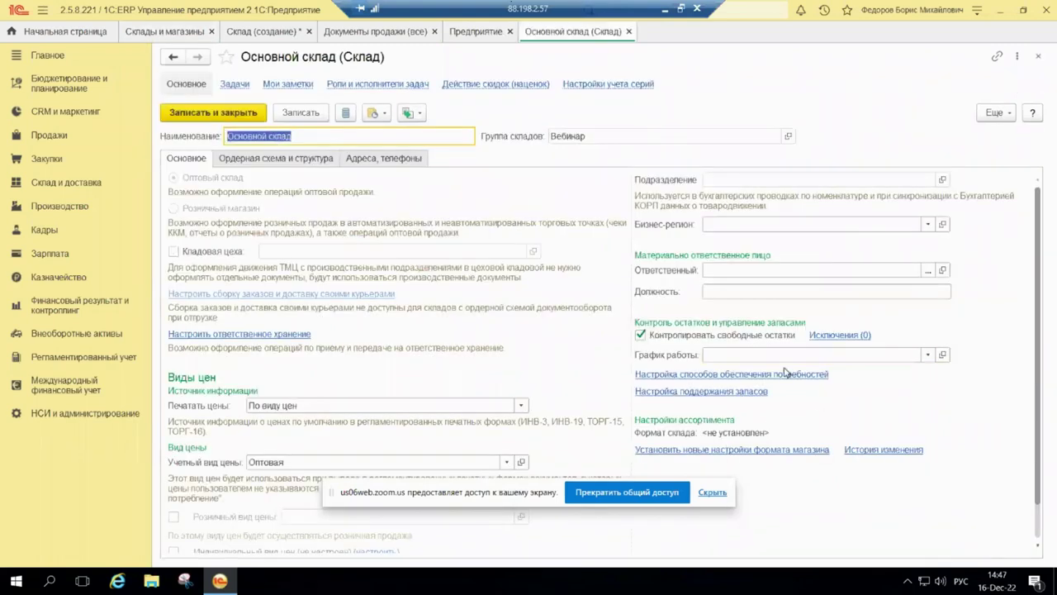
{"action": "left_click", "coordinate": [738, 391]}
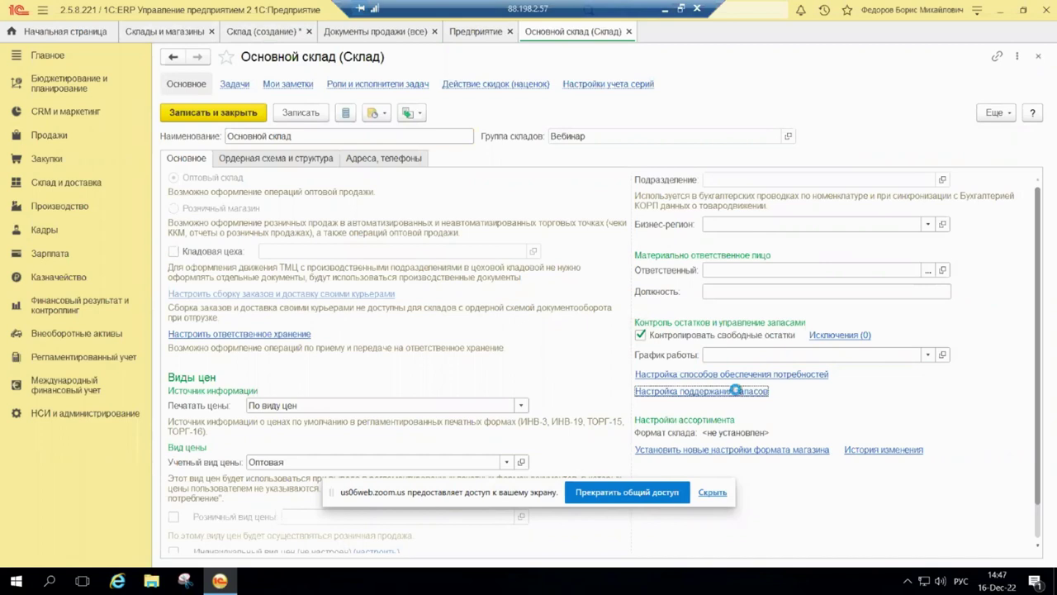
{"action": "left_click", "coordinate": [735, 390]}
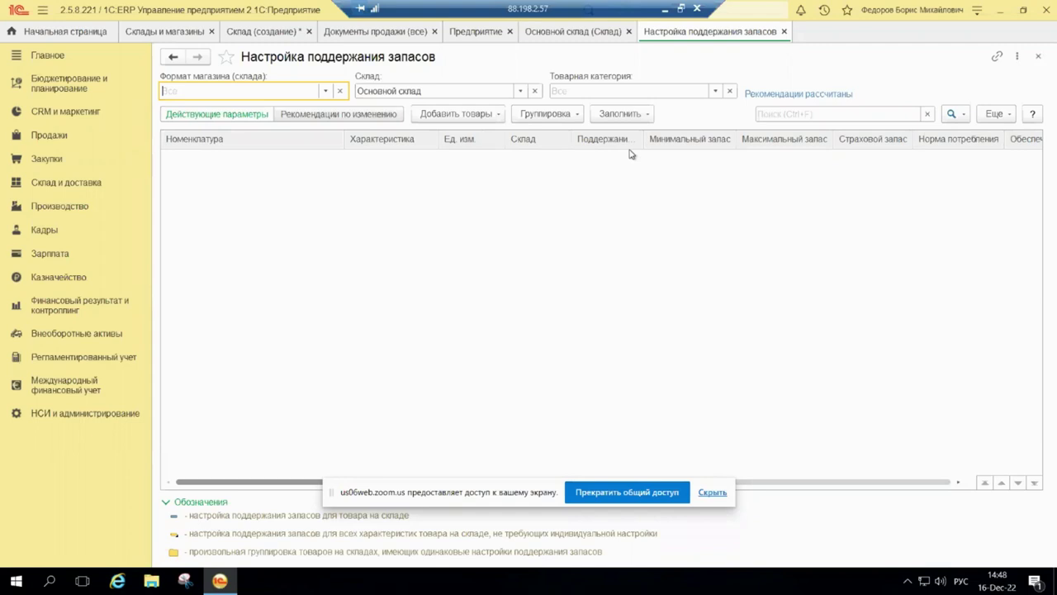
Show the parameters for calculating average daily consumption statistics and close them without changes
{"action": "left_click", "coordinate": [996, 114]}
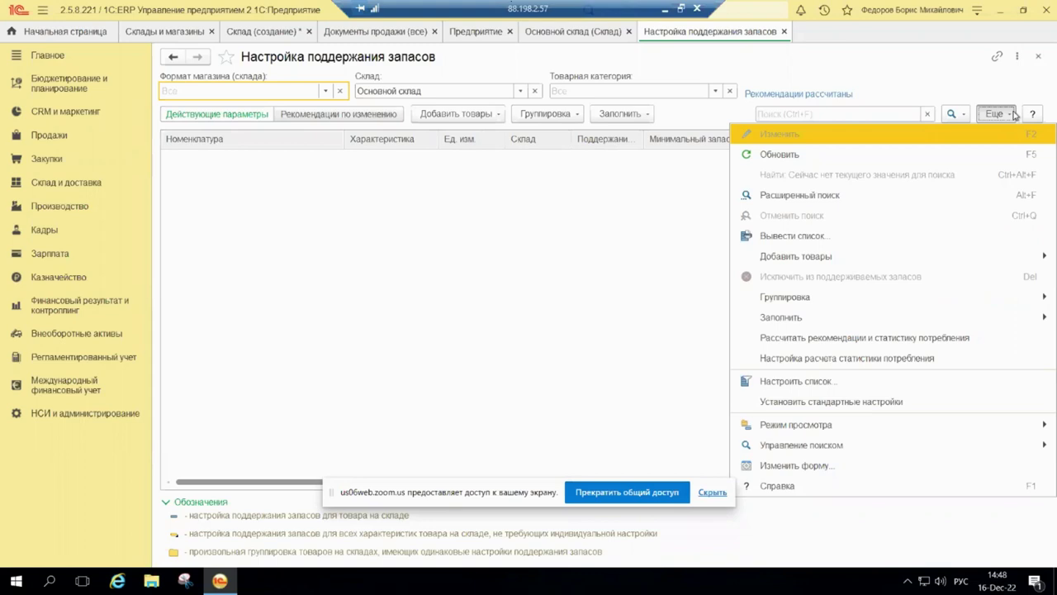
{"action": "left_click", "coordinate": [934, 356]}
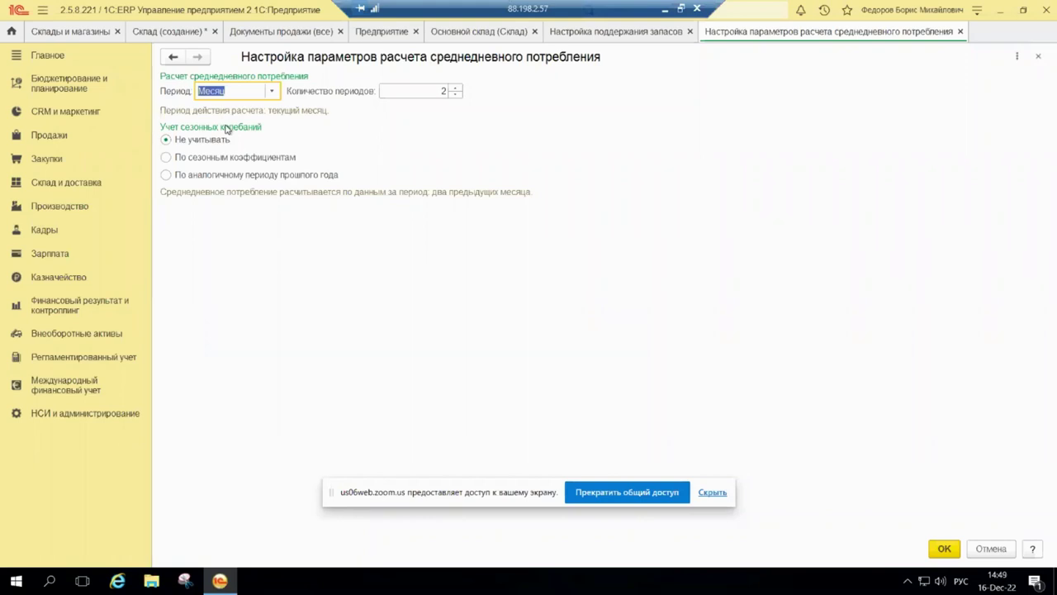
{"action": "left_click", "coordinate": [959, 32]}
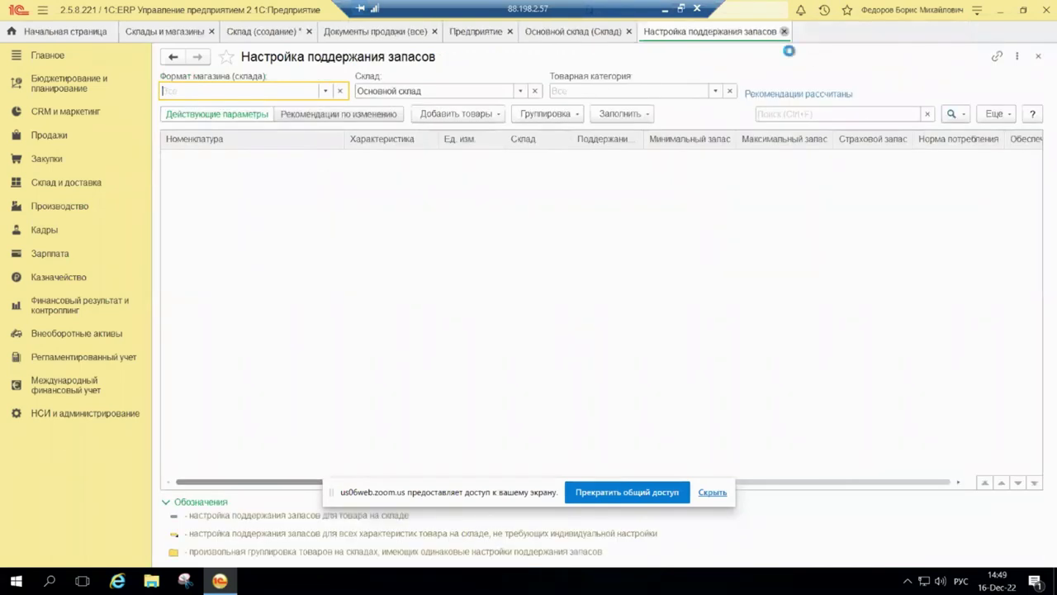
Close the stock maintenance settings, review Настройка способов обеспечения потребностей for Основной склад, and close it
{"action": "key", "text": "Escape"}
{"action": "left_click", "coordinate": [737, 374]}
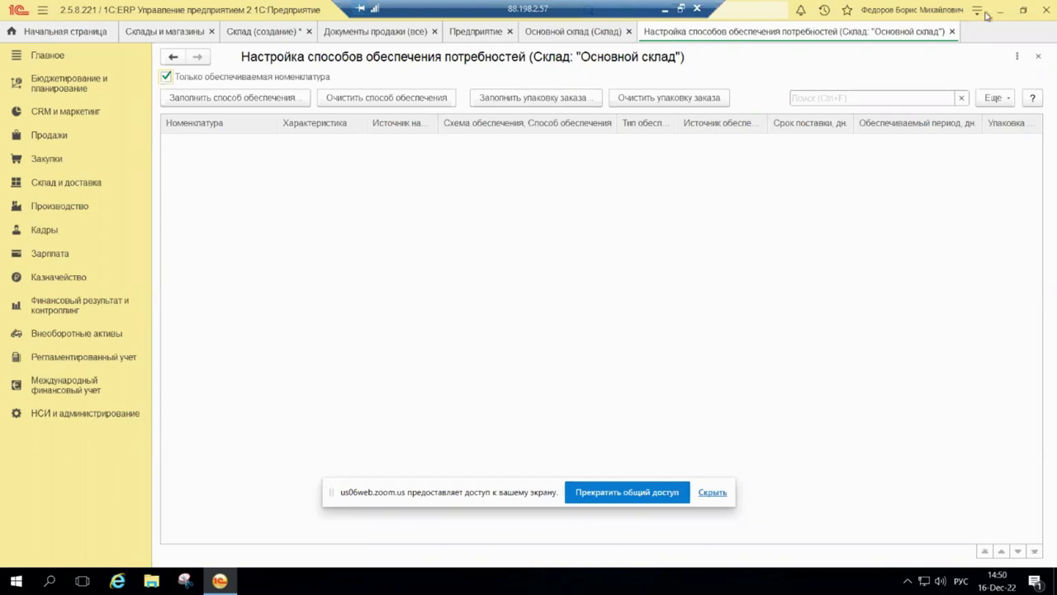
{"action": "left_click", "coordinate": [953, 31]}
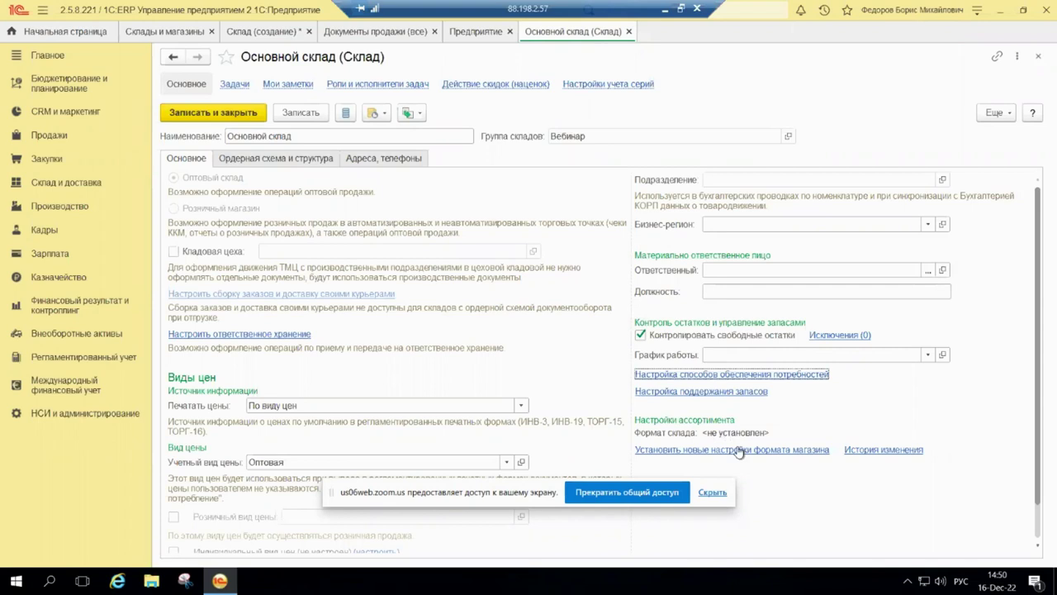
Start a new store format setting for Основной склад and show all available store formats
{"action": "left_click", "coordinate": [739, 450]}
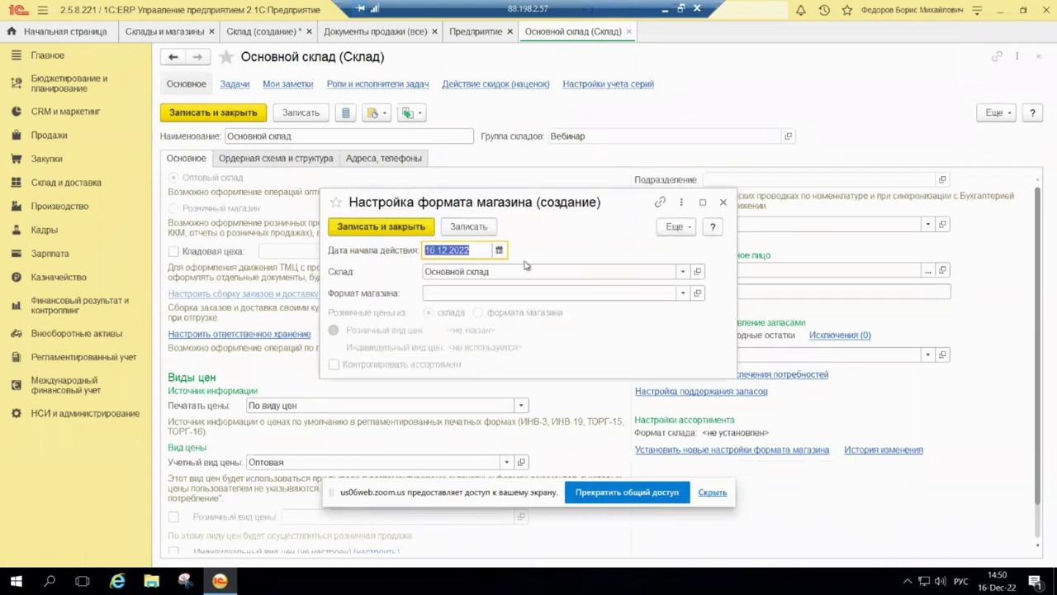
{"action": "left_click", "coordinate": [682, 293]}
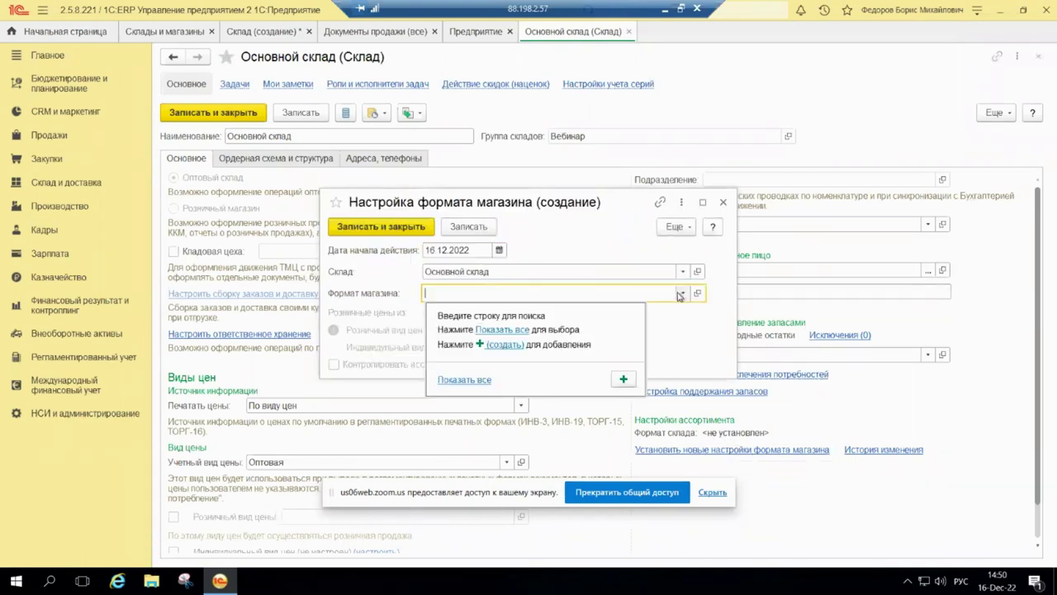
{"action": "left_click", "coordinate": [515, 330]}
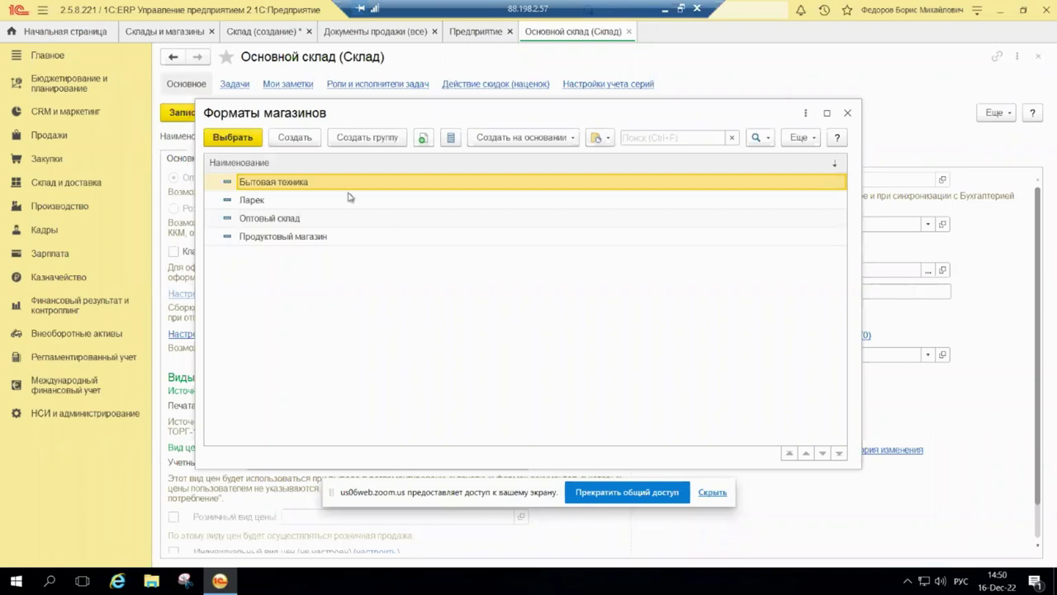
Open the Оптовый склад store format for review and close it without changes
{"action": "left_click", "coordinate": [276, 218]}
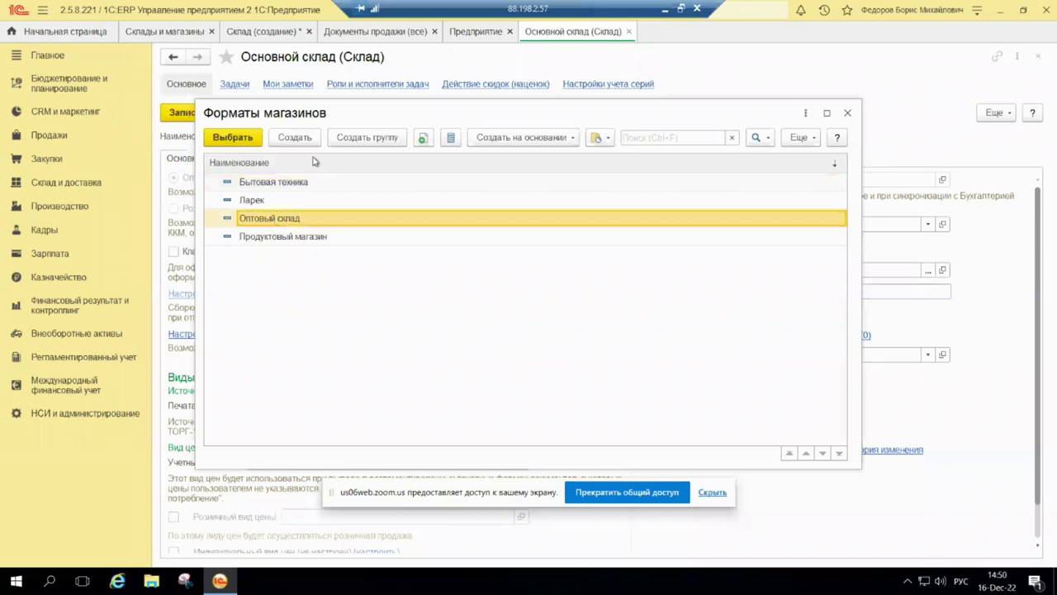
{"action": "right_click", "coordinate": [282, 224]}
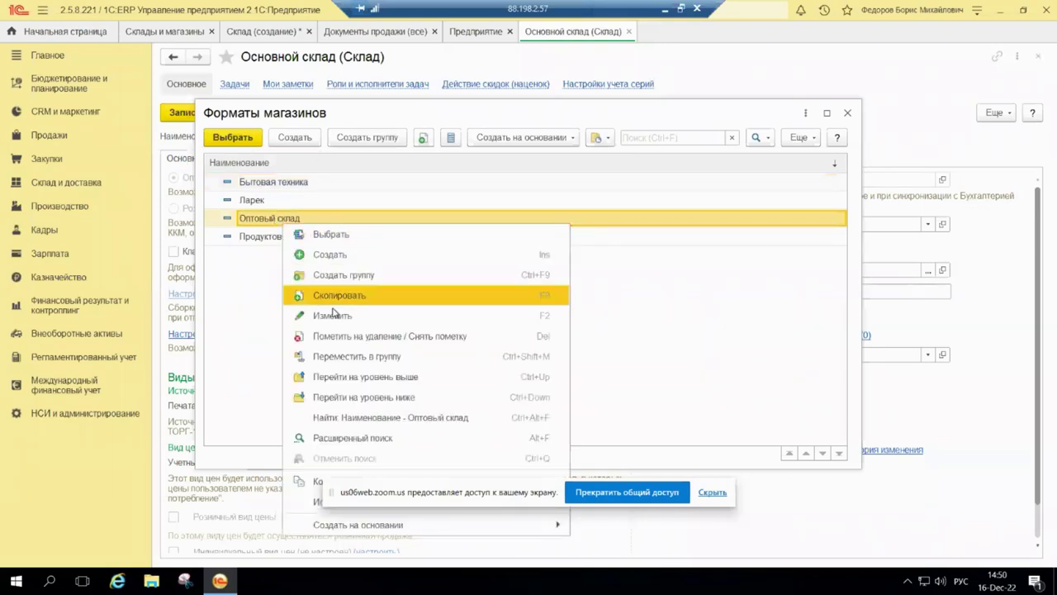
{"action": "left_click", "coordinate": [332, 308]}
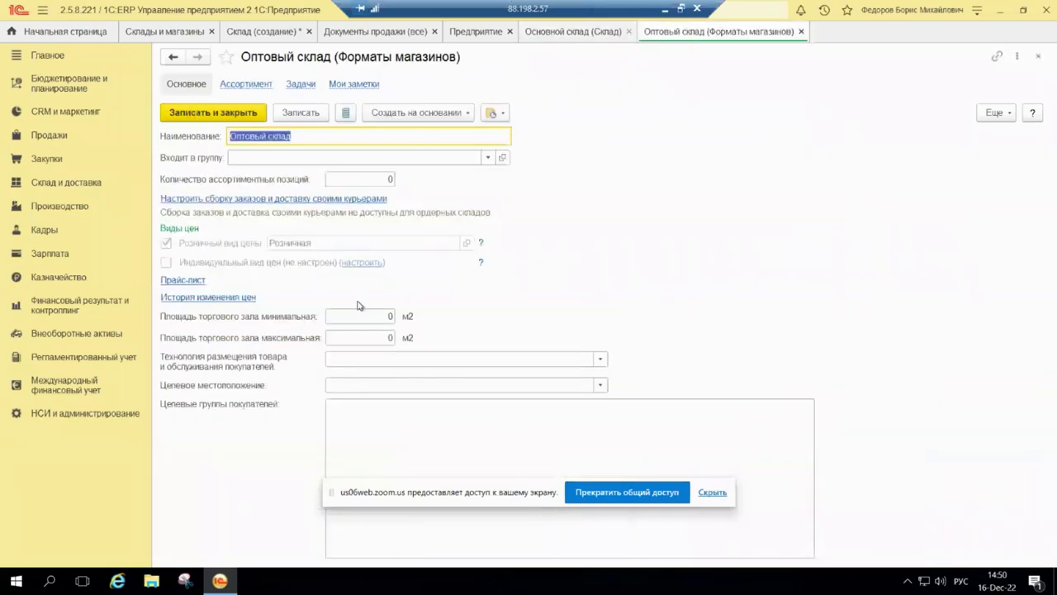
{"action": "left_click", "coordinate": [1038, 55]}
Open the Продуктовый магазин store format and set its Количество ассортиментных позиций to 25
{"action": "left_click", "coordinate": [299, 236]}
{"action": "right_click", "coordinate": [299, 234]}
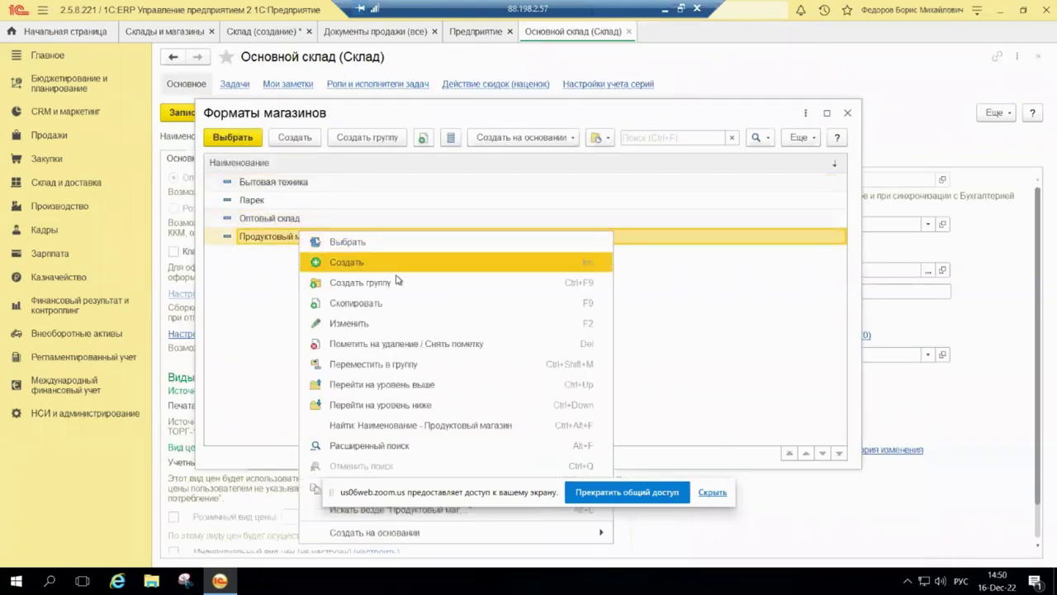
{"action": "left_click", "coordinate": [368, 324]}
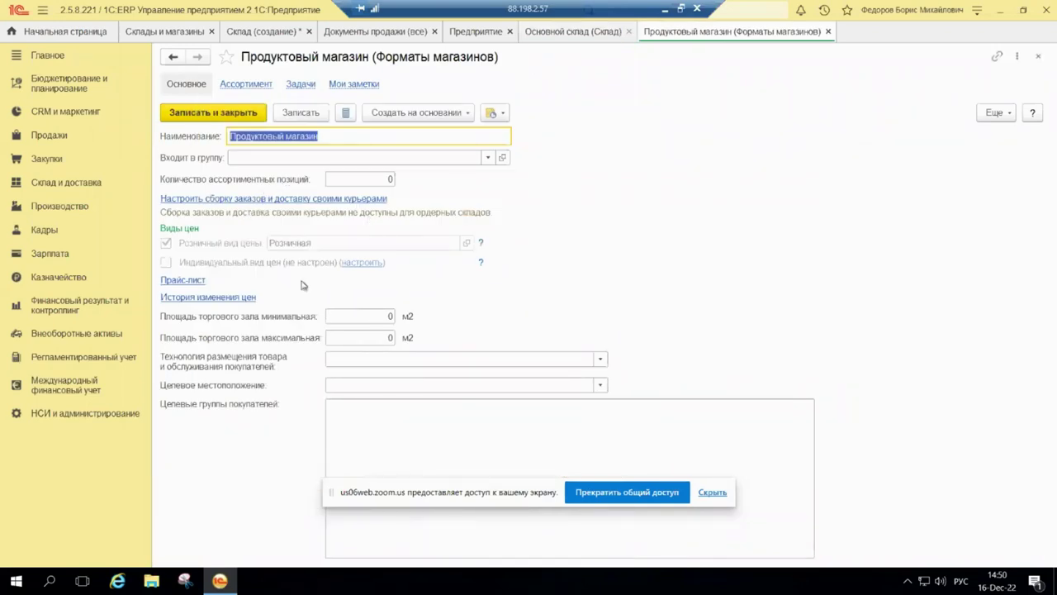
{"action": "left_click", "coordinate": [391, 179]}
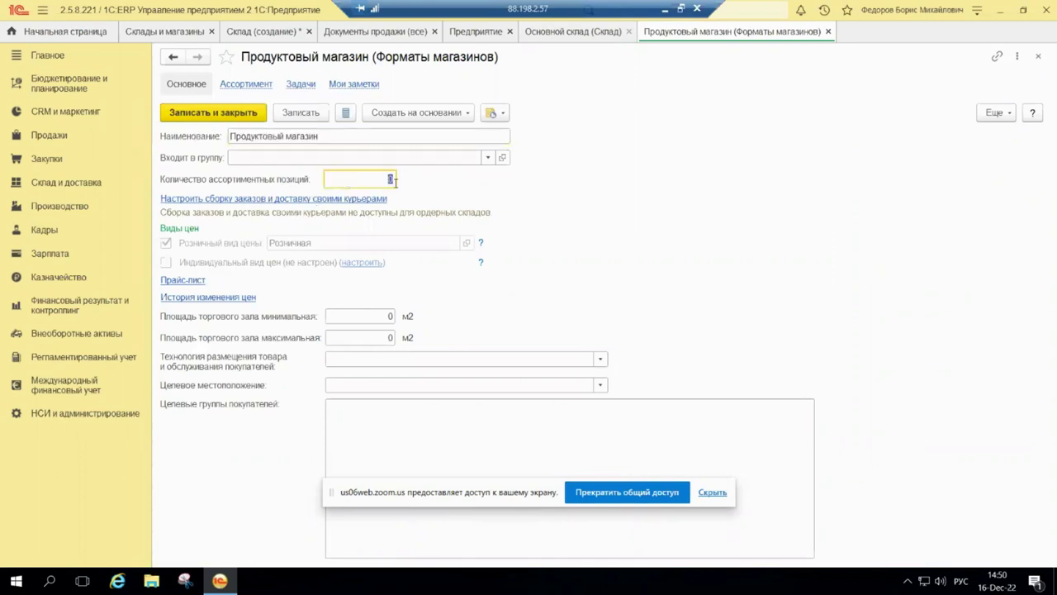
{"action": "type", "text": "25"}
Check the Входит в группу field and examine the Ассортимент list of the Продуктовый магазин format, including its earliest entries
{"action": "left_click", "coordinate": [279, 157]}
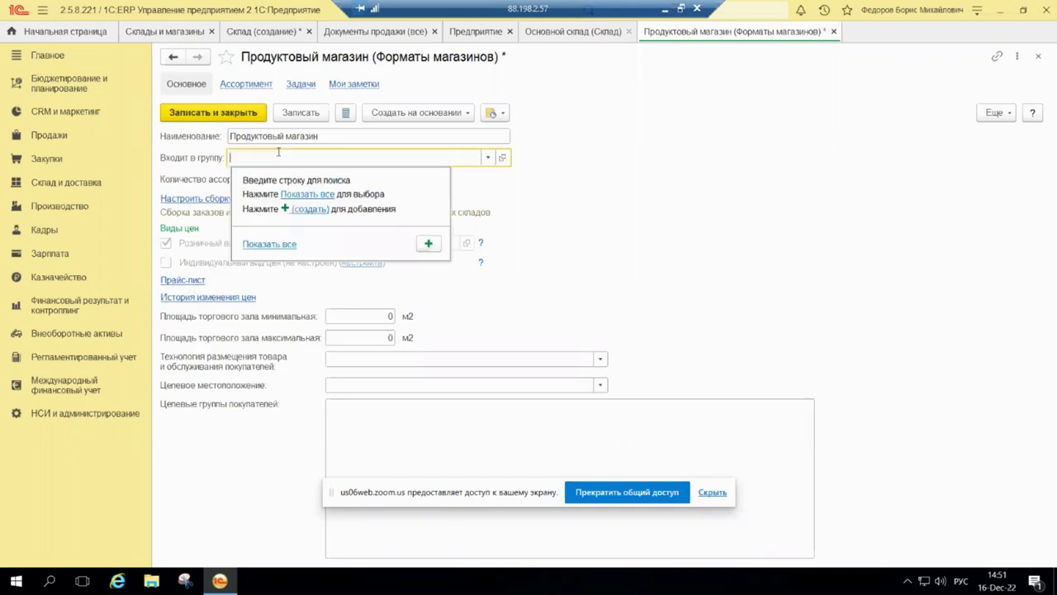
{"action": "left_click", "coordinate": [259, 84]}
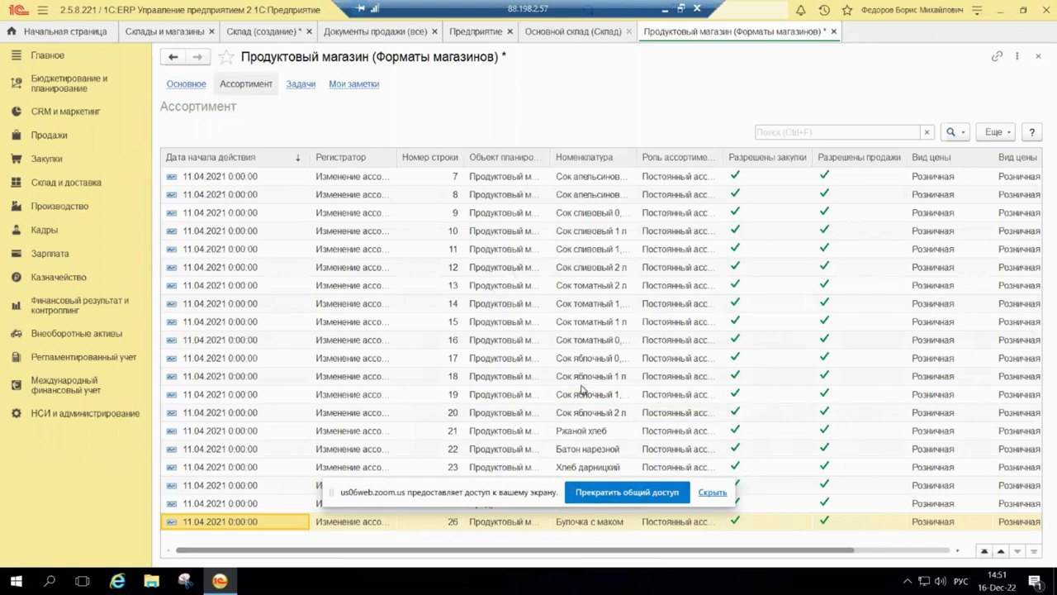
{"action": "scroll", "coordinate": [582, 388], "scroll_direction": "up", "scroll_amount": 5}
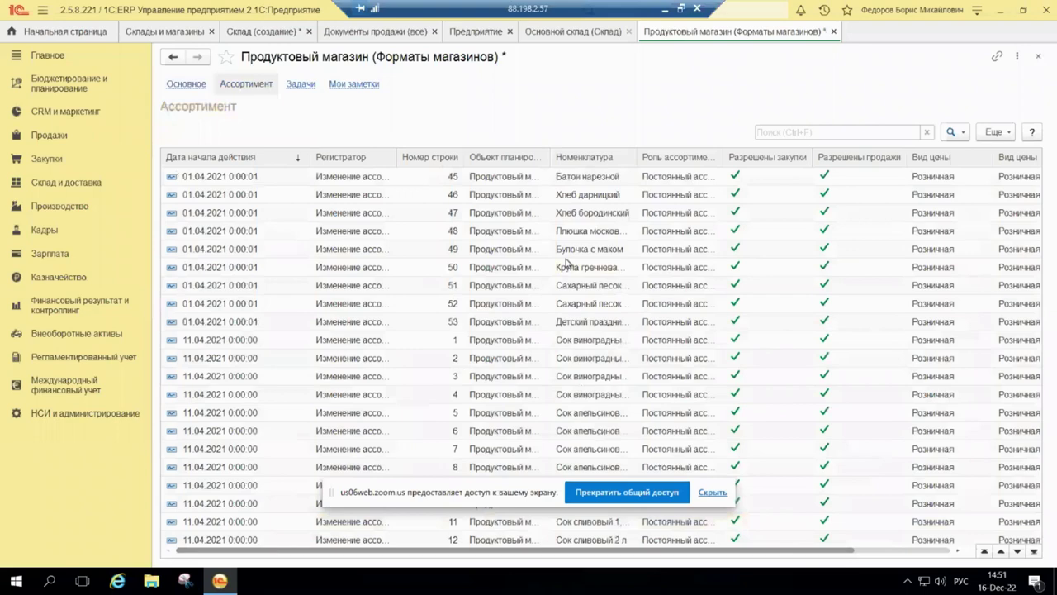
{"action": "left_click", "coordinate": [567, 263]}
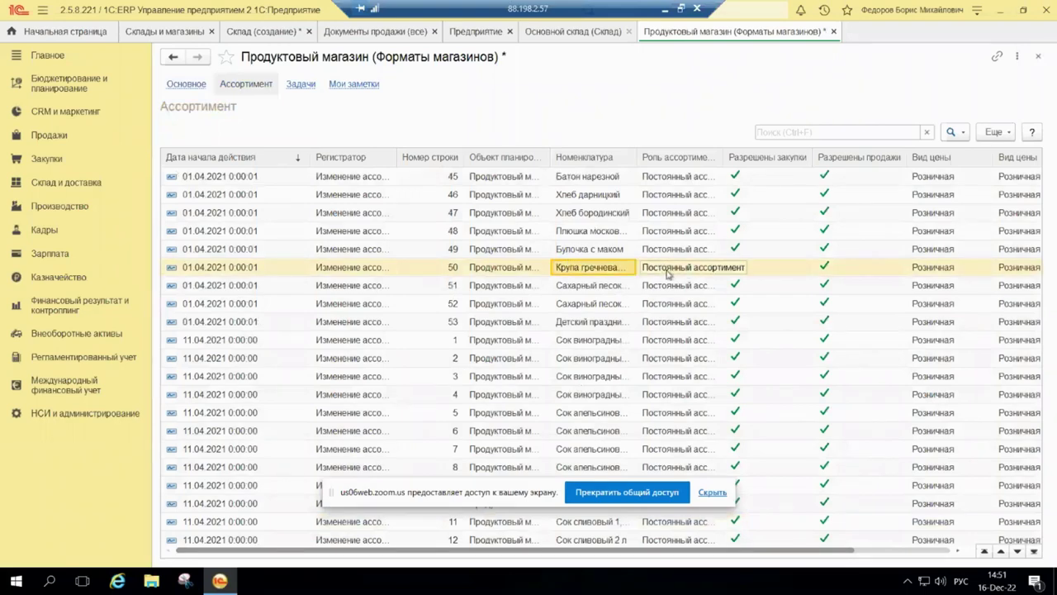
{"action": "scroll", "coordinate": [671, 277], "scroll_direction": "down", "scroll_amount": 5}
{"action": "scroll", "coordinate": [670, 278], "scroll_direction": "up", "scroll_amount": 7}
{"action": "scroll", "coordinate": [671, 279], "scroll_direction": "up", "scroll_amount": 15}
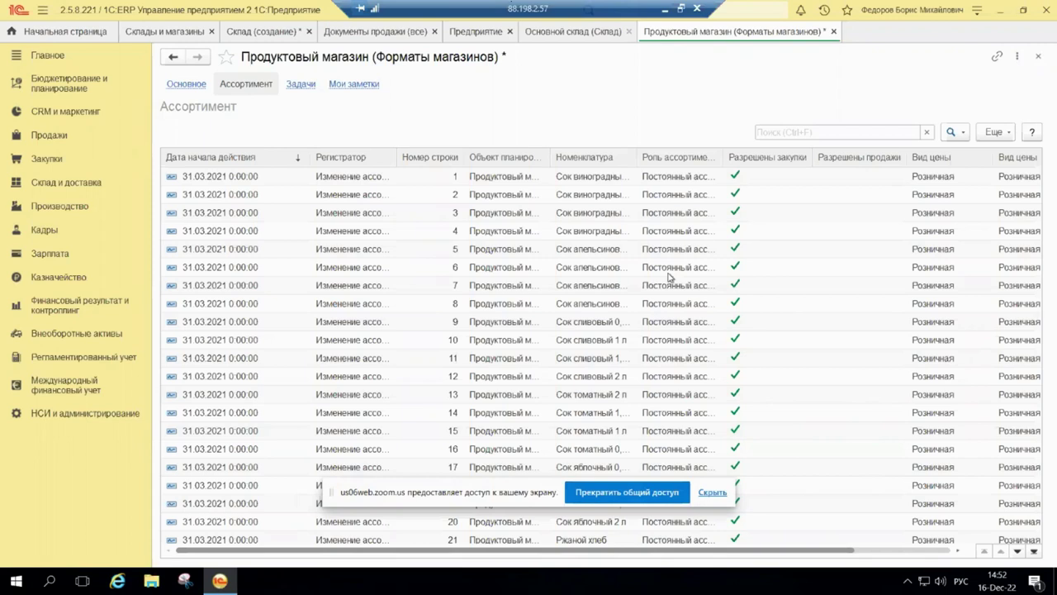
Return to the new warehouse's Ордерная схема и структура settings, and switch to the Zoom conference chat
{"action": "left_click", "coordinate": [232, 35]}
{"action": "left_click", "coordinate": [257, 160]}
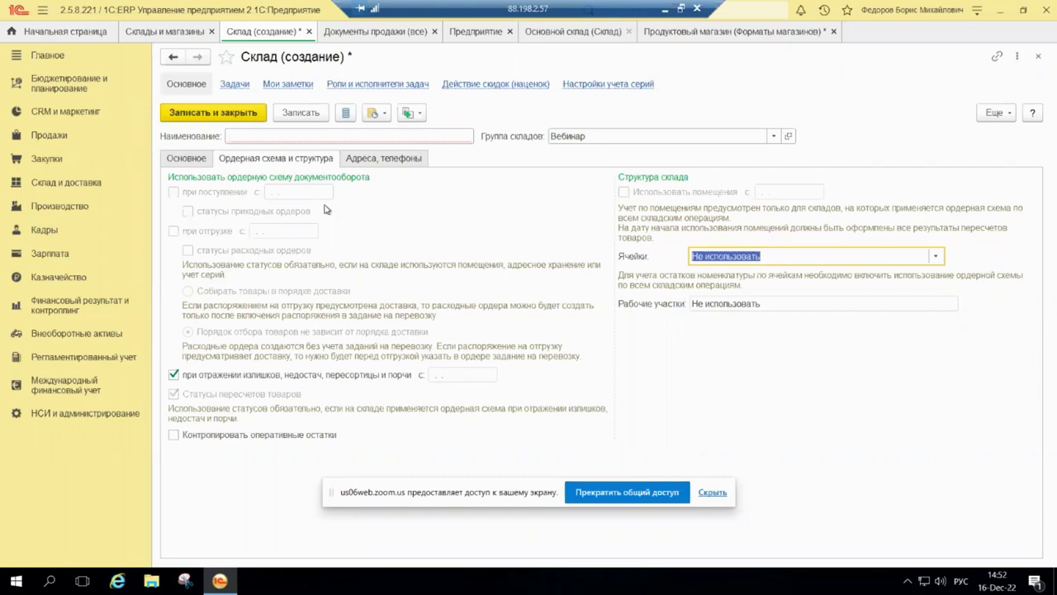
{"action": "left_click", "coordinate": [666, 9]}
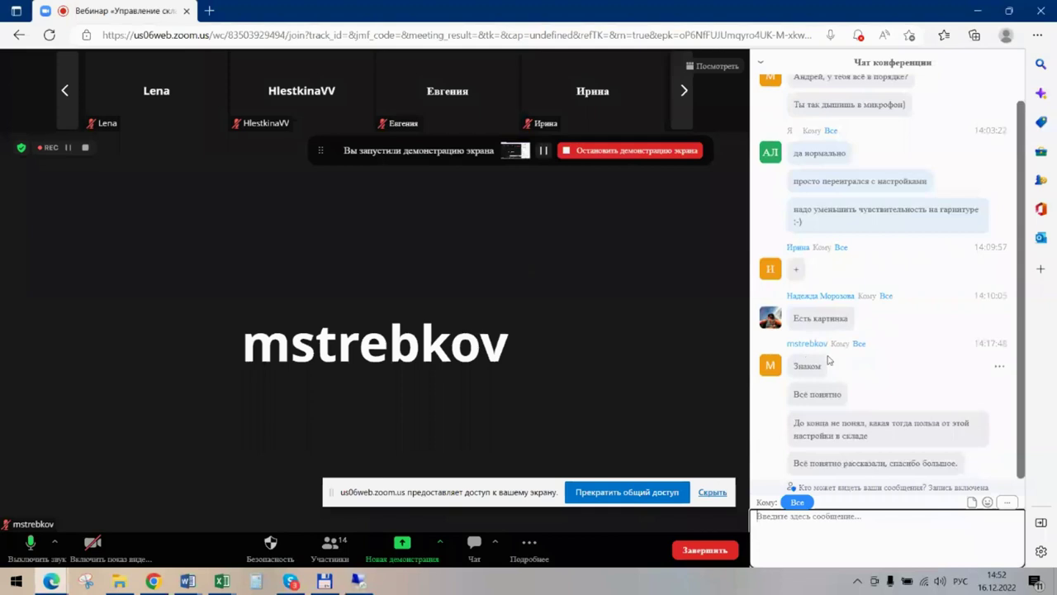